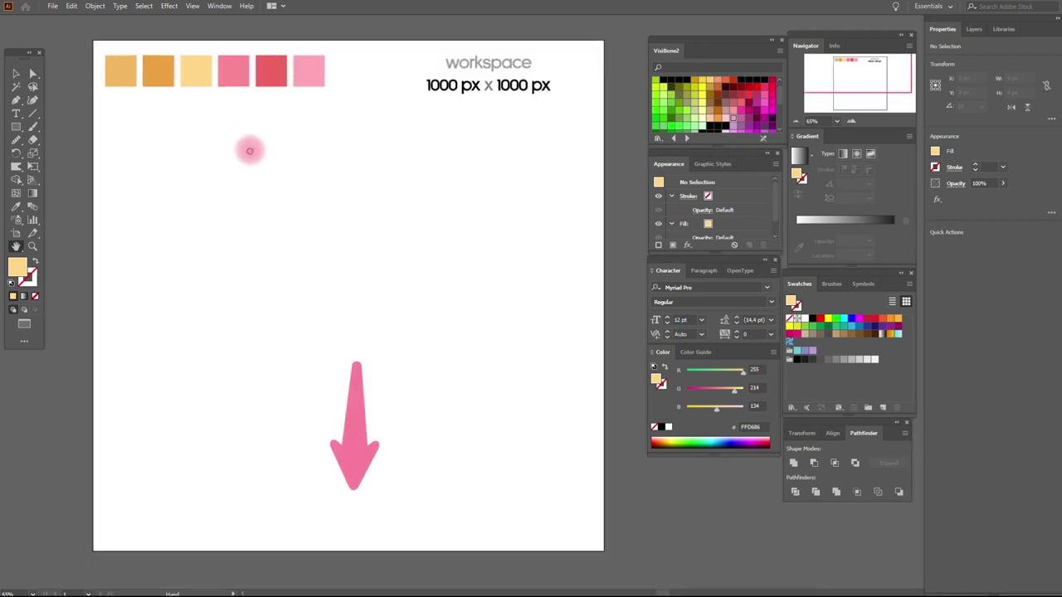
# Step: Draw a pale yellow FFD686 rectangle, no stroke, about 1000 × 830 px below the swatch header
pyautogui.click(15, 206)
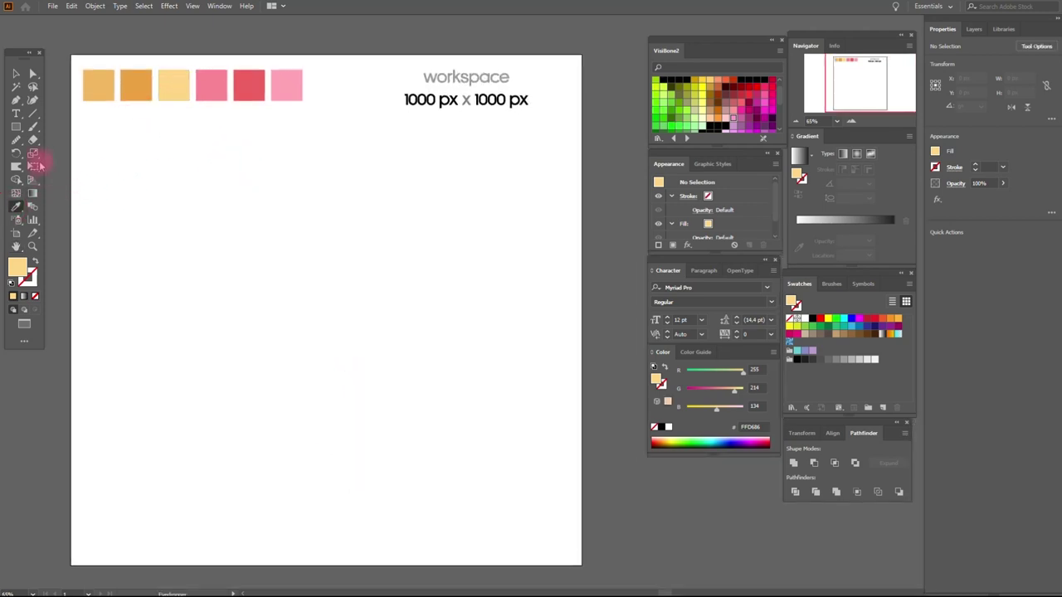
pyautogui.click(18, 129)
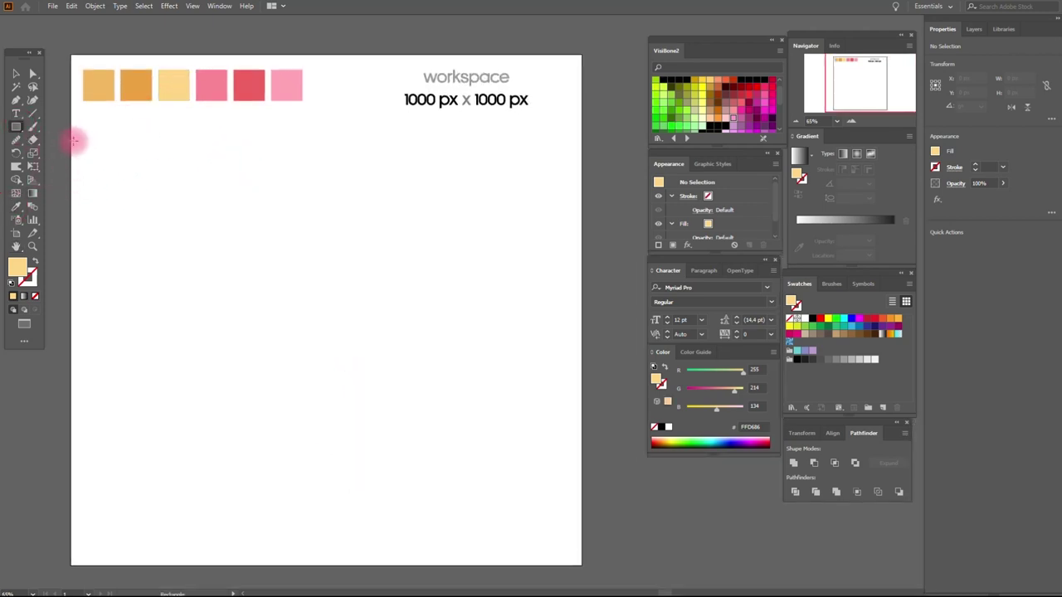
pyautogui.moveTo(74, 141); pyautogui.dragTo(579, 564)
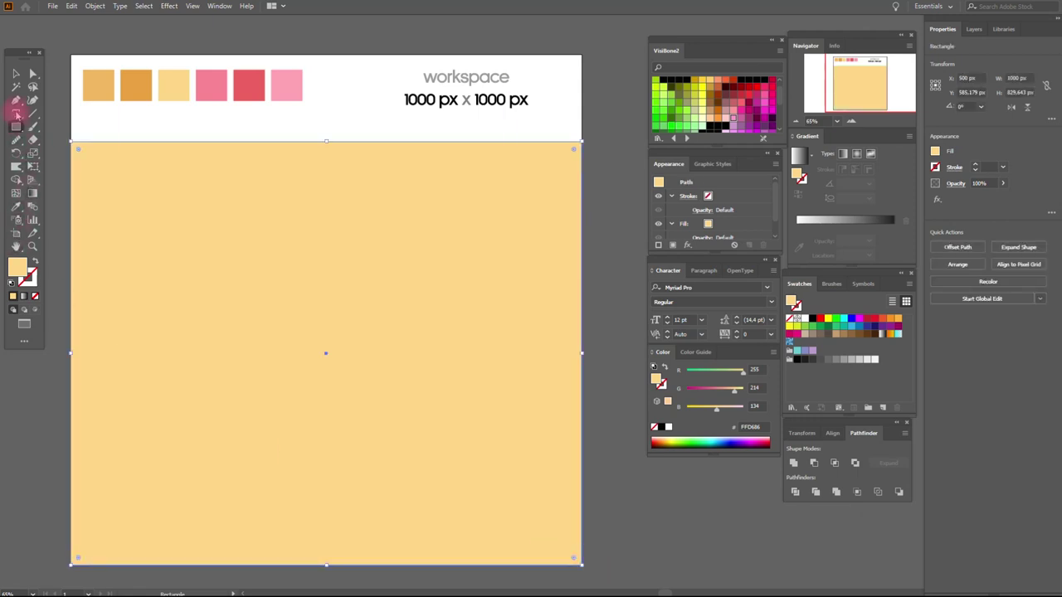
# Step: Deselect, switch the fill to white, and draw a 26 px white square at the rectangle's top-left corner
pyautogui.hotkey('ctrl', 'shift', 'a')
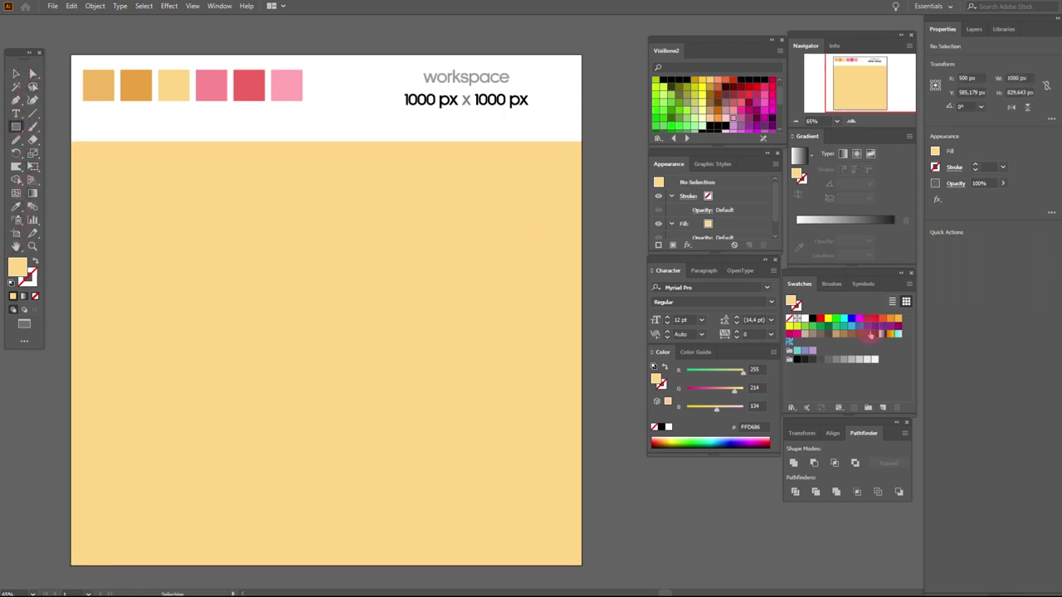
pyautogui.click(803, 317)
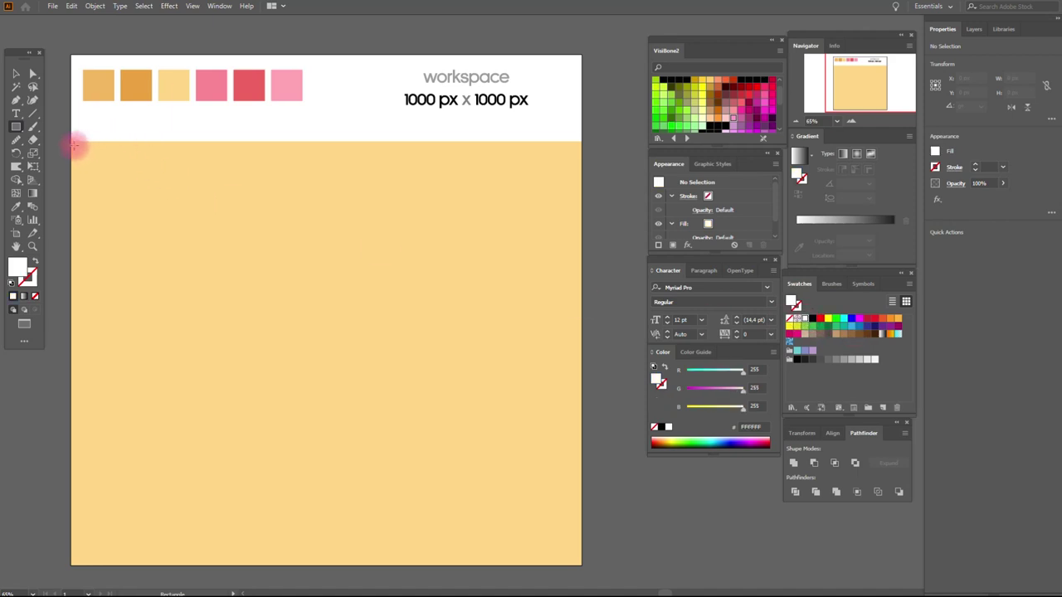
pyautogui.moveTo(76, 147); pyautogui.dragTo(87, 155)
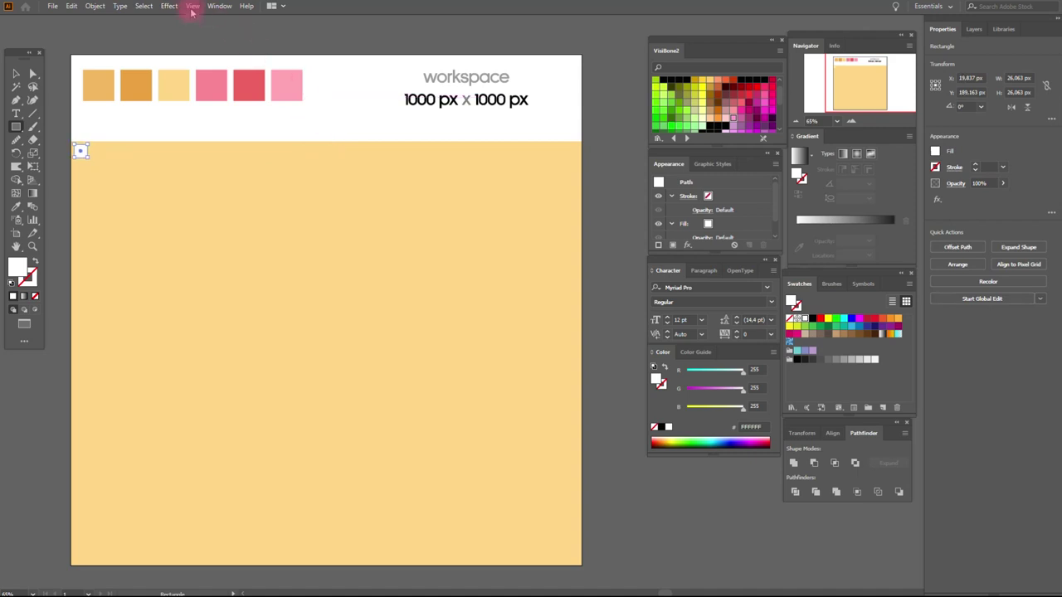
# Step: Repeat the white square horizontally with a Transform effect: move 32 px, 32 copies
pyautogui.click(169, 7)
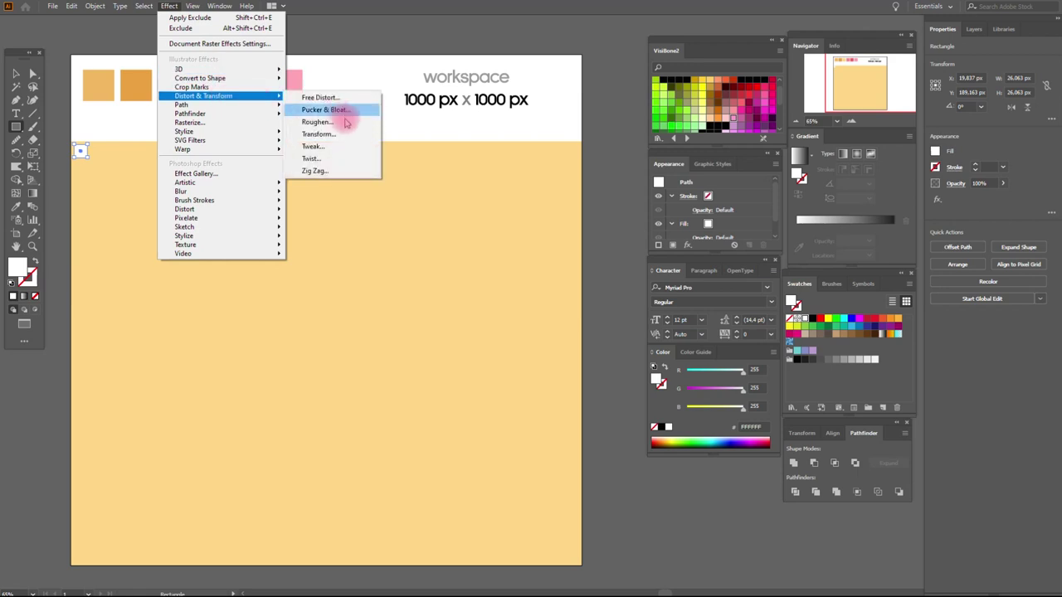
pyautogui.click(342, 133)
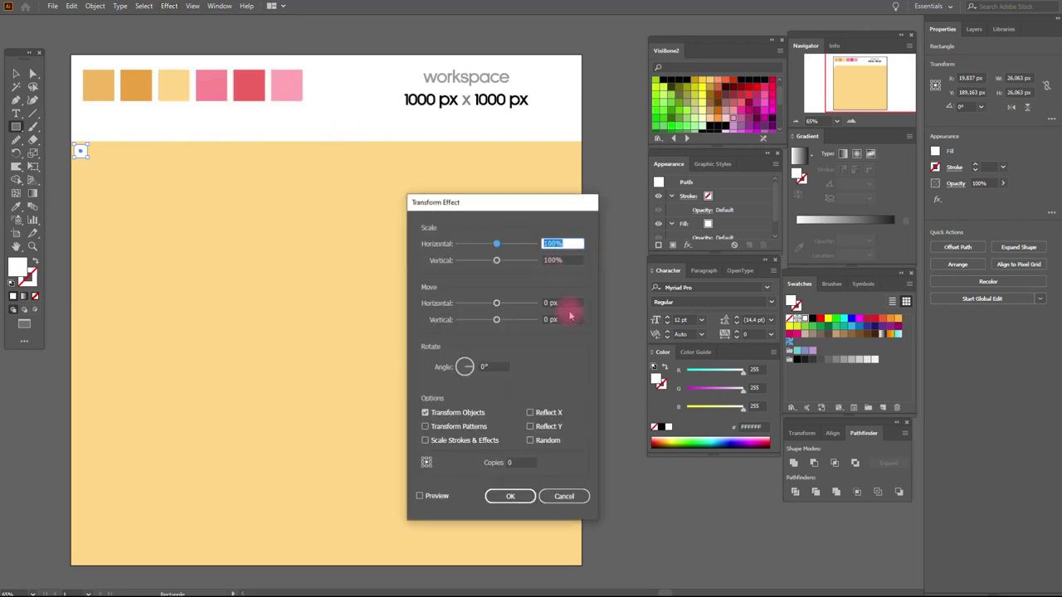
pyautogui.click(568, 304)
pyautogui.write('32')
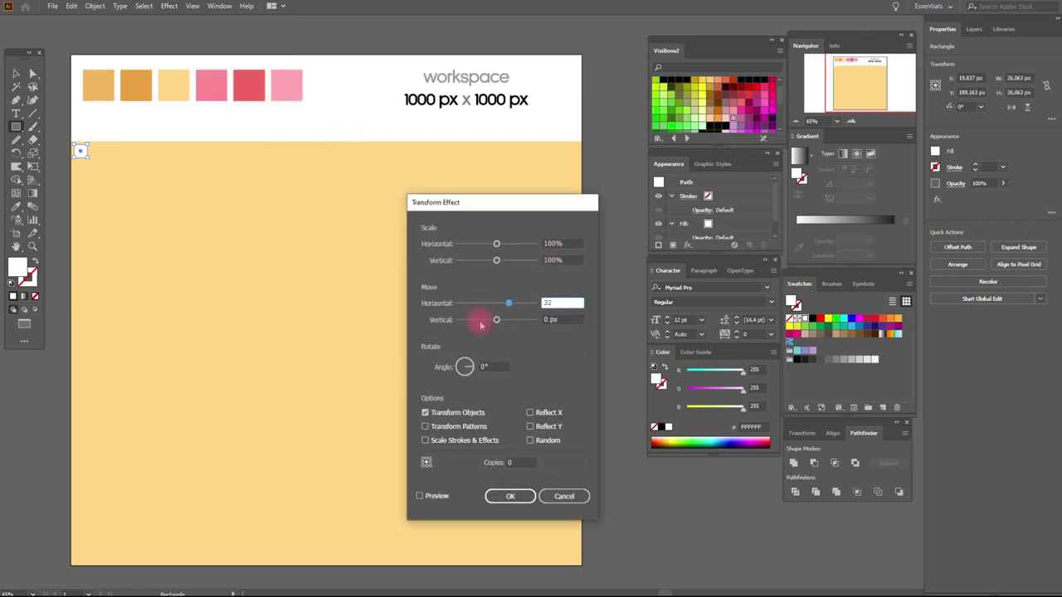
pyautogui.click(510, 462)
pyautogui.write('32')
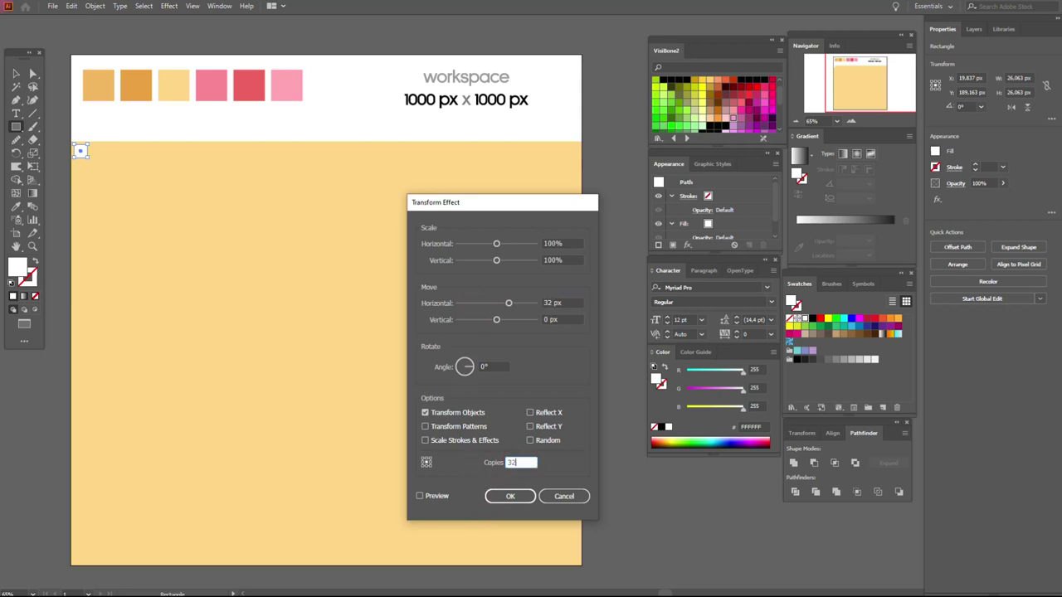
pyautogui.click(420, 495)
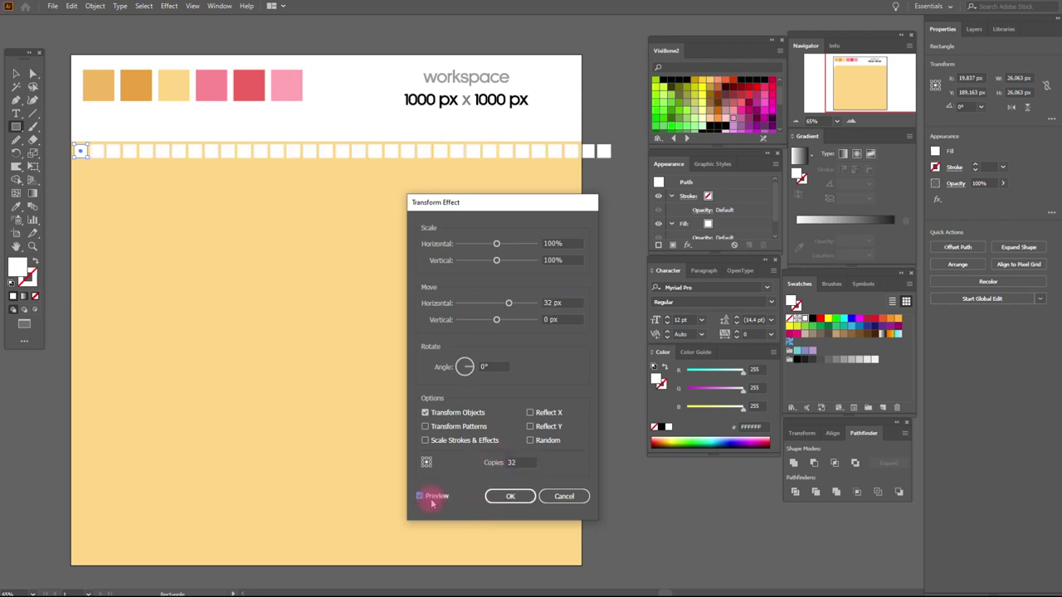
pyautogui.click(527, 497)
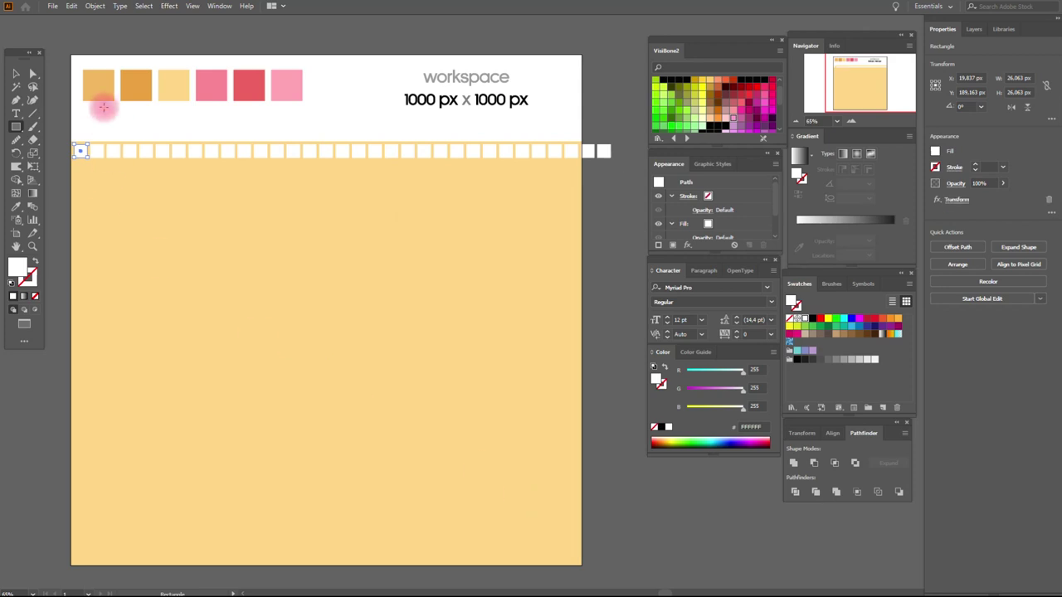
# Step: Add a second Transform effect moving 32 px vertically with 32 copies to form a grid
pyautogui.click(170, 6)
pyautogui.moveTo(203, 95)
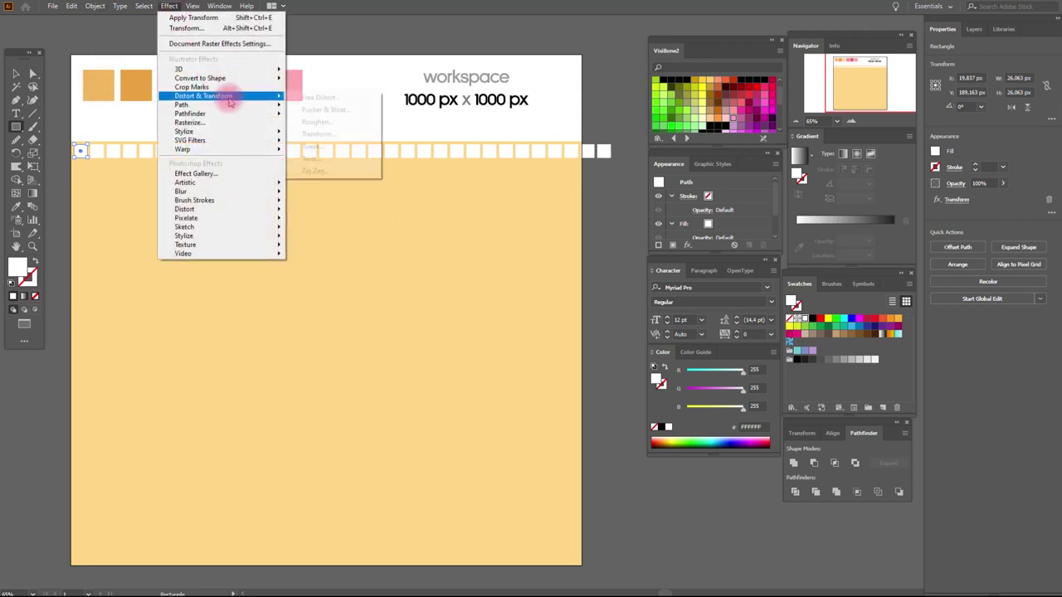
pyautogui.click(339, 135)
pyautogui.click(558, 319)
pyautogui.click(510, 469)
pyautogui.click(489, 469)
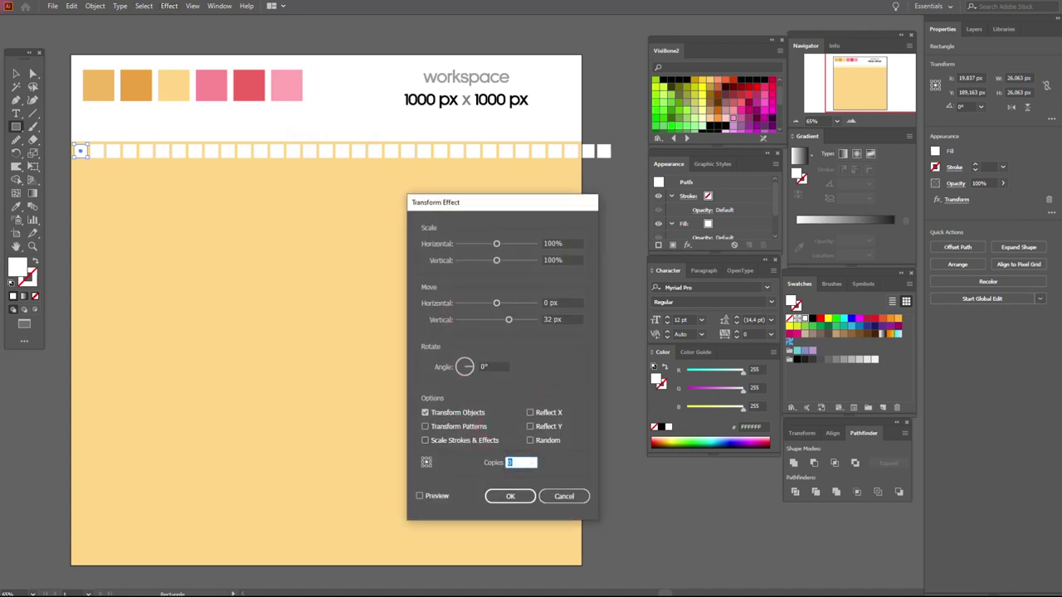
pyautogui.click(420, 495)
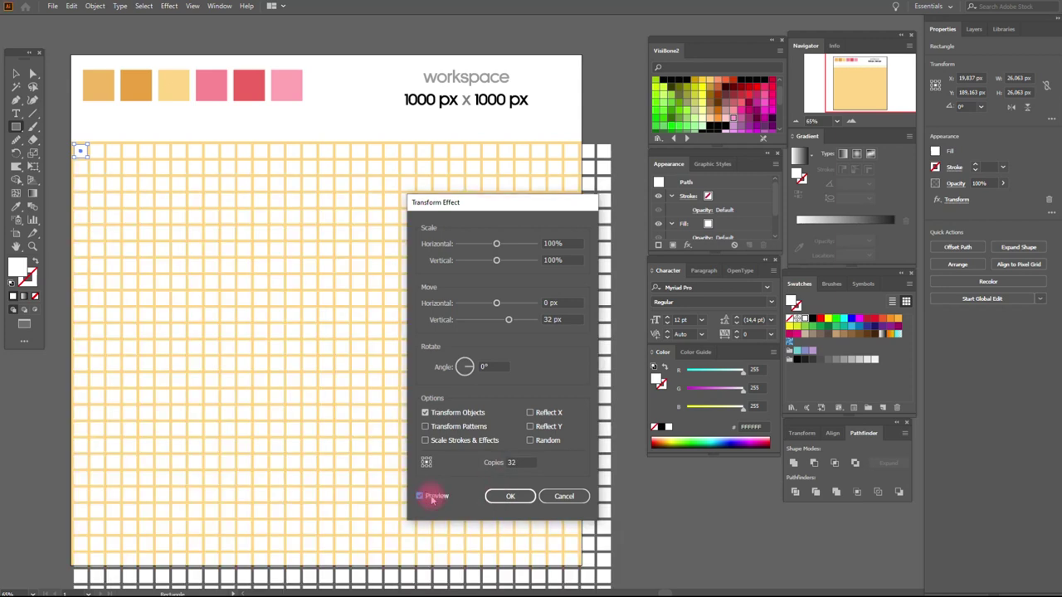
pyautogui.click(506, 496)
pyautogui.click(21, 590)
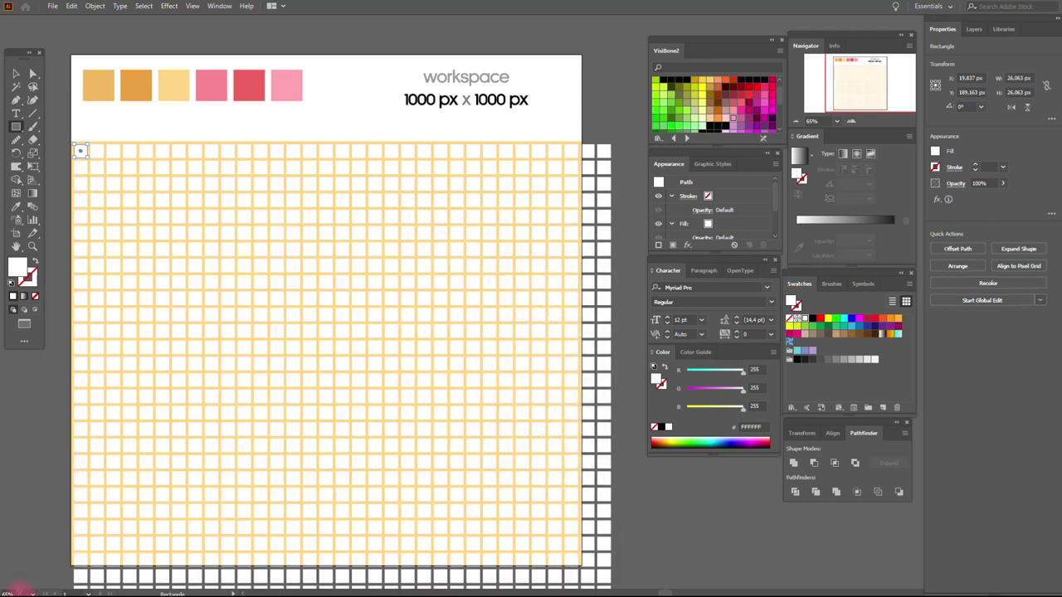
pyautogui.write('40')
pyautogui.press('Return')
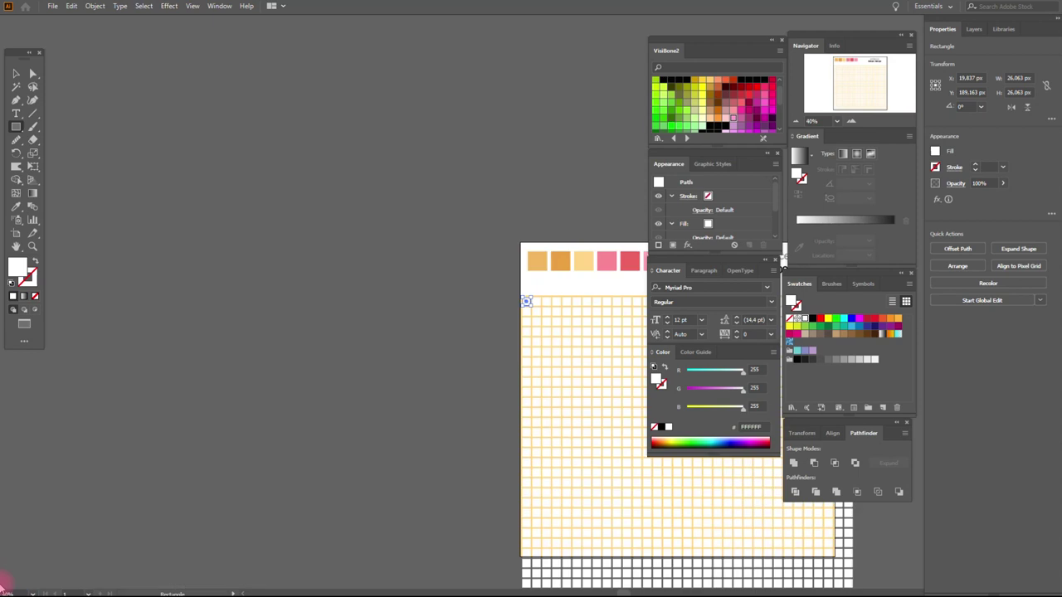
# Step: Stretch the yellow rectangle so it covers the whole square grid
pyautogui.click(18, 246)
pyautogui.moveTo(439, 308); pyautogui.dragTo(147, 221)
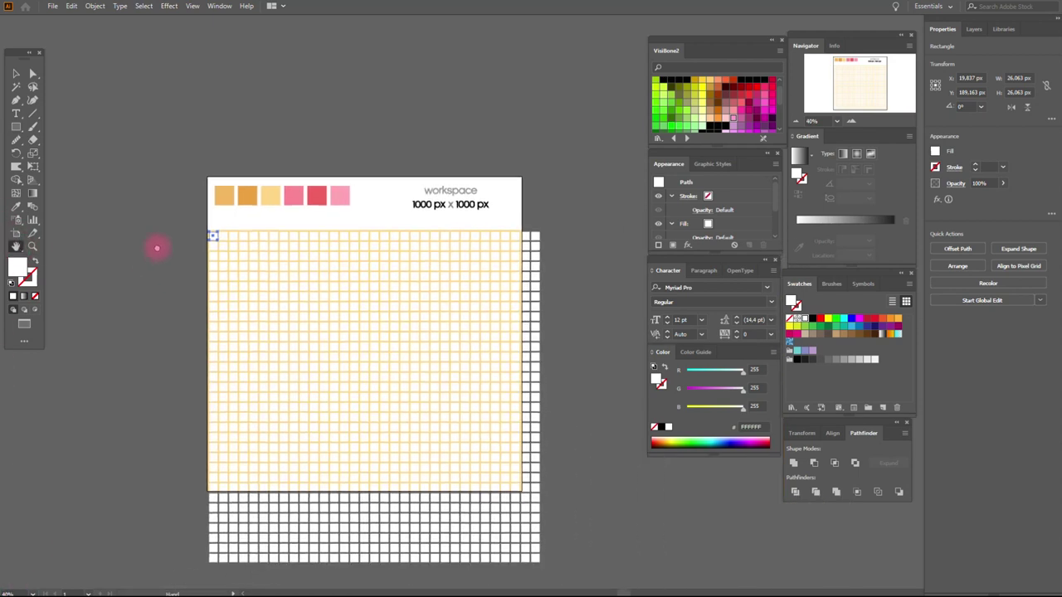
pyautogui.click(15, 75)
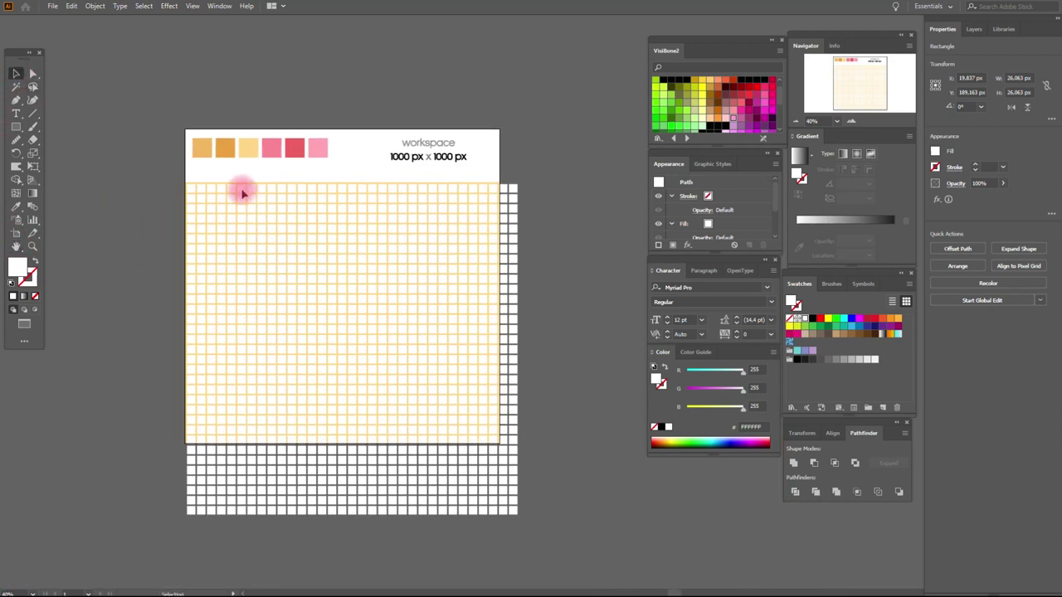
pyautogui.click(226, 184)
pyautogui.moveTo(545, 403)
pyautogui.mouseDown()
pyautogui.moveTo(496, 465)
pyautogui.moveTo(502, 447)
pyautogui.moveTo(553, 520)
pyautogui.moveTo(543, 516)
pyautogui.mouseUp()
pyautogui.moveTo(543, 353); pyautogui.dragTo(520, 353)
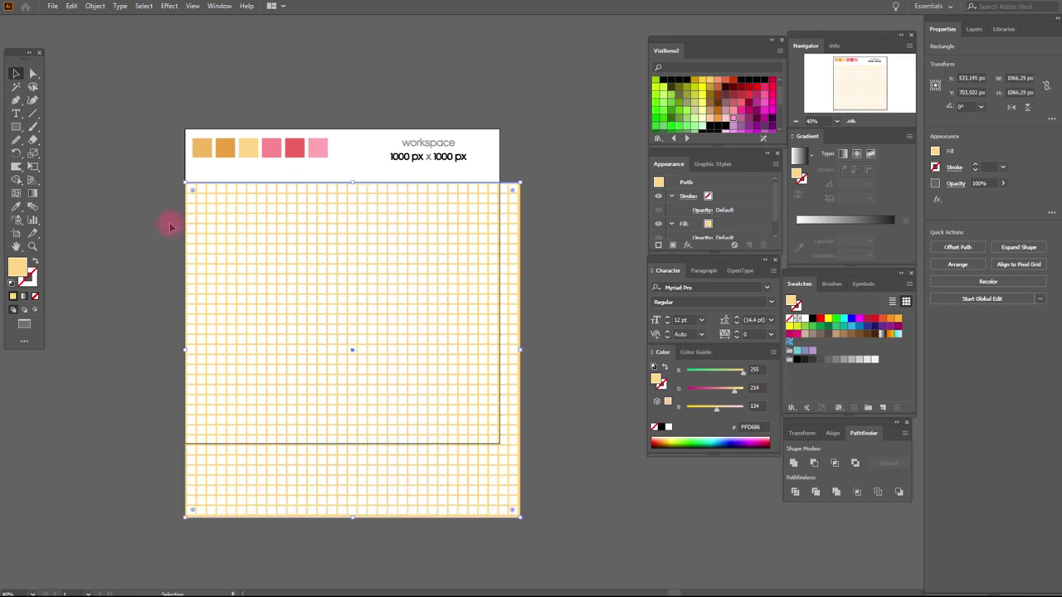
pyautogui.moveTo(160, 214); pyautogui.dragTo(395, 379)
pyautogui.click(396, 379)
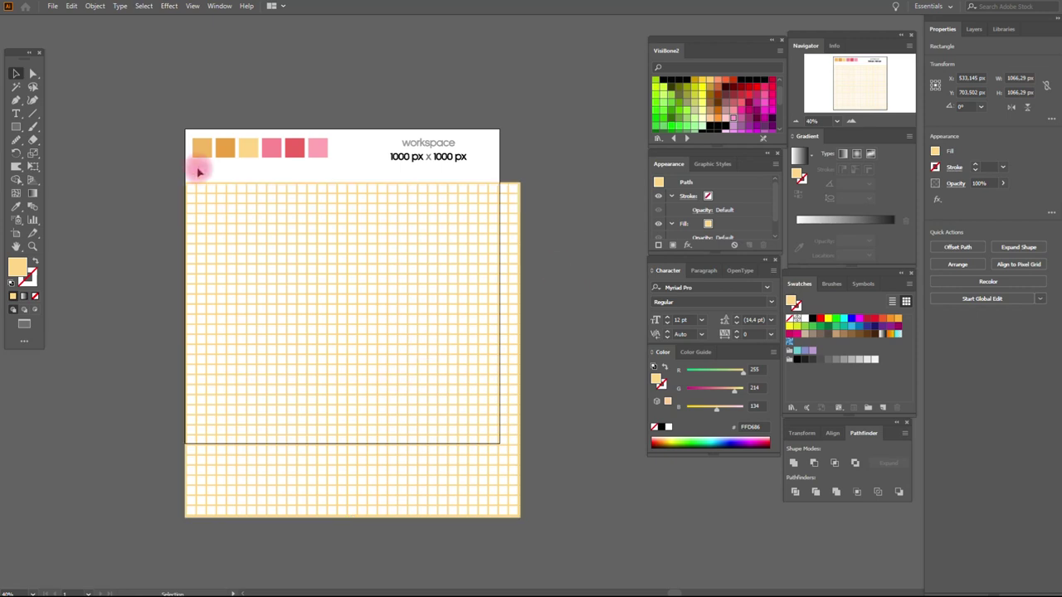
# Step: Expand the repeated squares and group them with the yellow rectangle
pyautogui.click(93, 6)
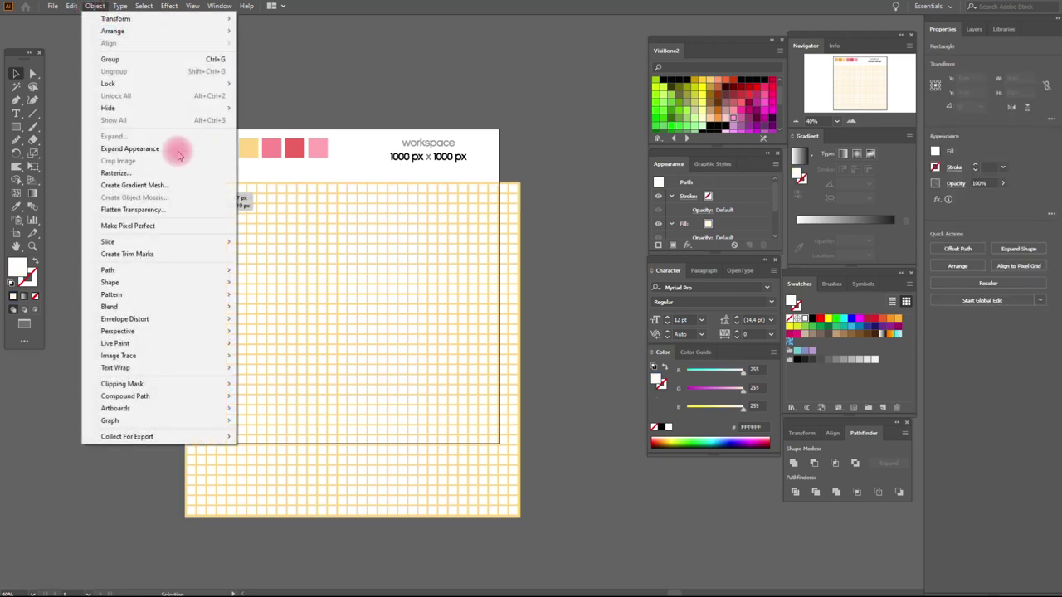
pyautogui.click(180, 148)
pyautogui.moveTo(136, 183); pyautogui.dragTo(540, 531)
pyautogui.rightClick(420, 336)
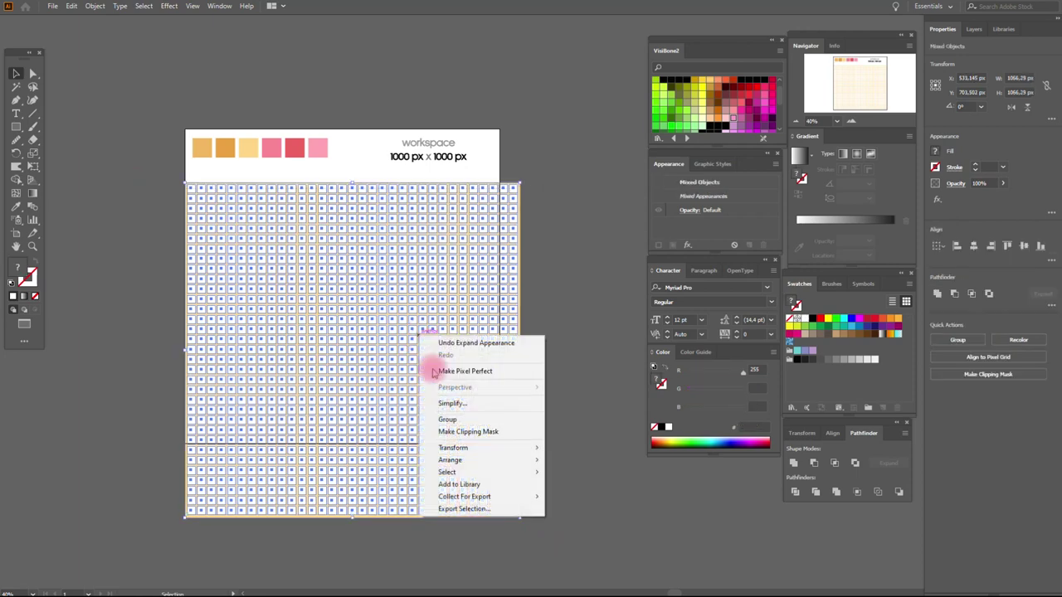
pyautogui.click(448, 418)
# Step: Apply Pathfinder Exclude, expand the appearance, and fill the lattice pale yellow FFD686
pyautogui.click(170, 6)
pyautogui.moveTo(191, 114)
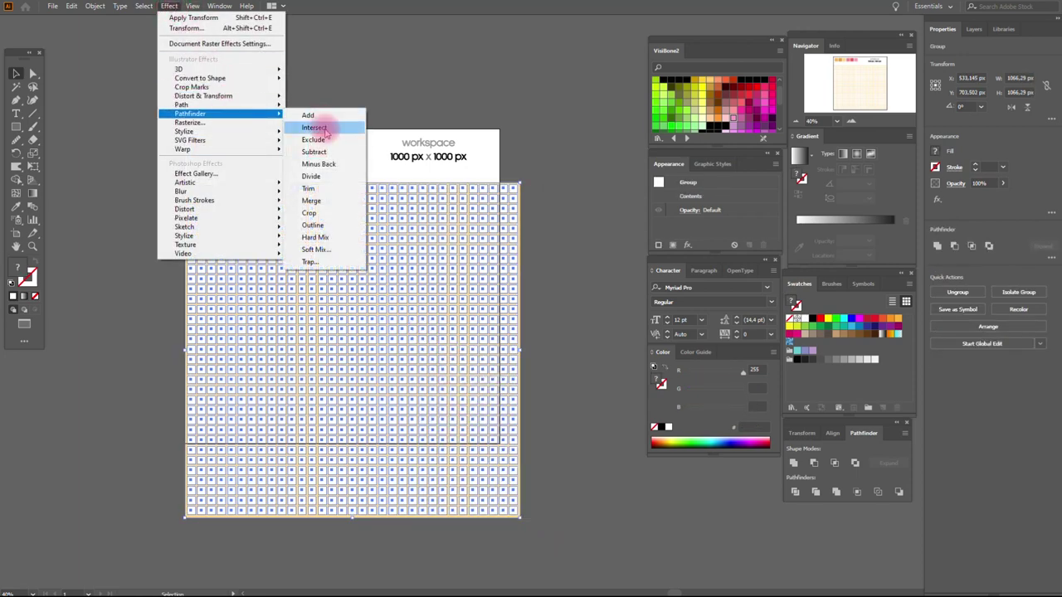
pyautogui.press('Escape')
pyautogui.click(95, 6)
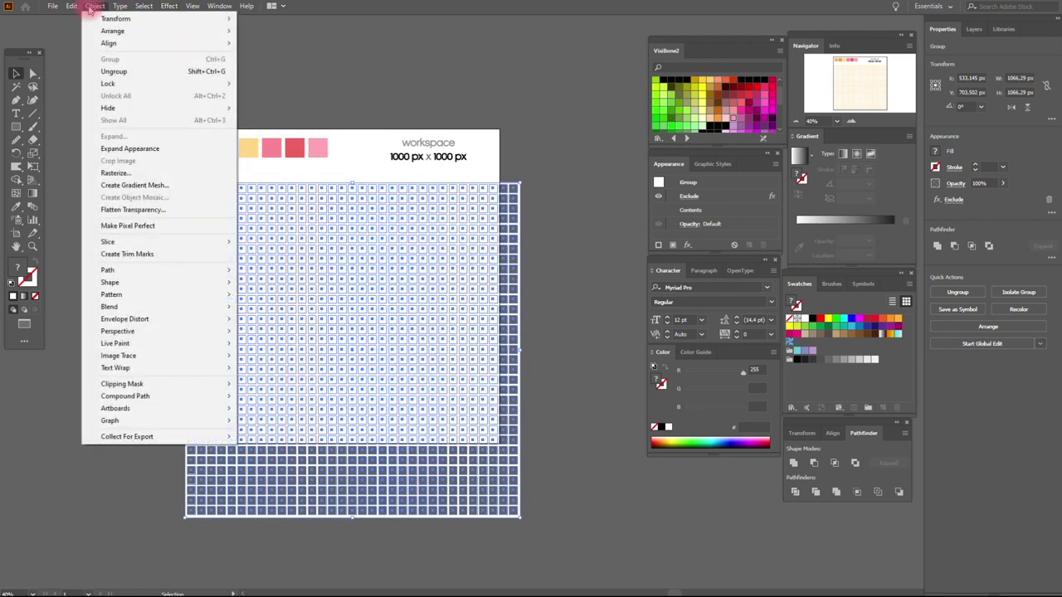
pyautogui.click(141, 146)
pyautogui.click(16, 207)
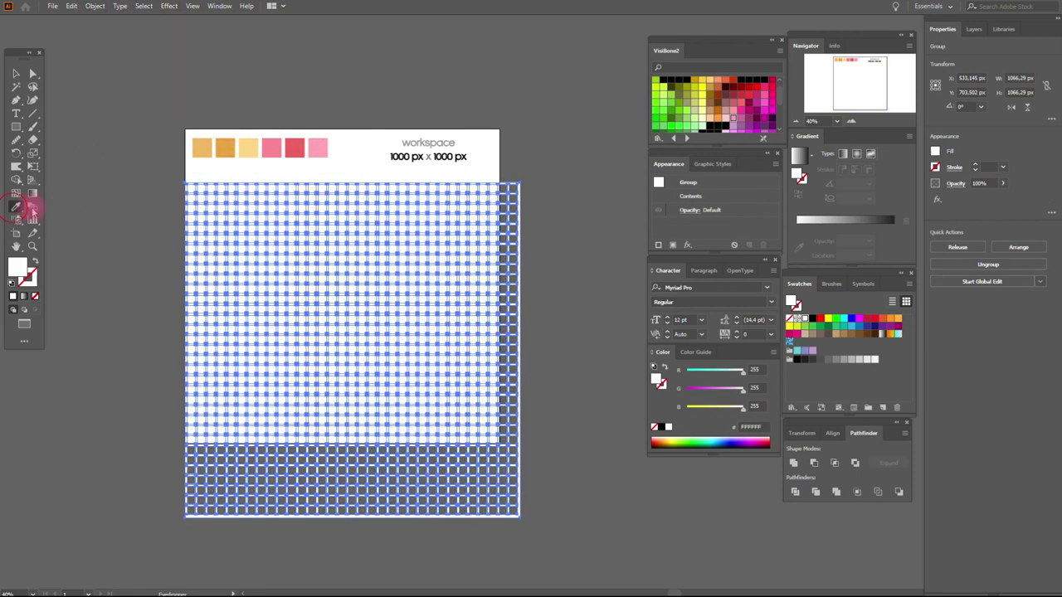
pyautogui.click(248, 148)
pyautogui.click(16, 75)
pyautogui.click(96, 126)
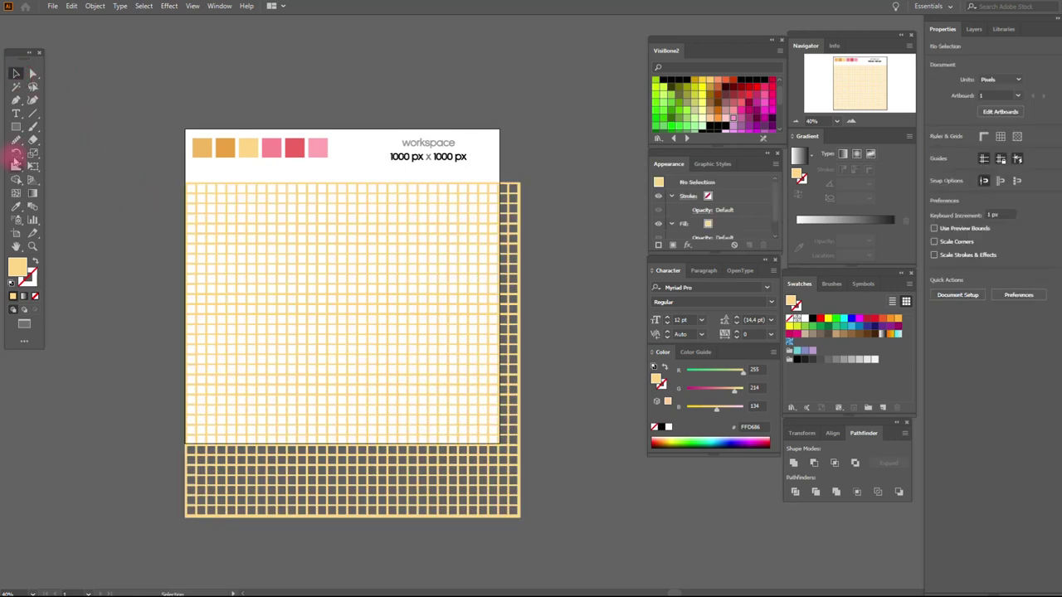
pyautogui.click(16, 128)
# Step: Draw a background rectangle over the lattice filled with the light brown swatch
pyautogui.moveTo(189, 174); pyautogui.dragTo(497, 444)
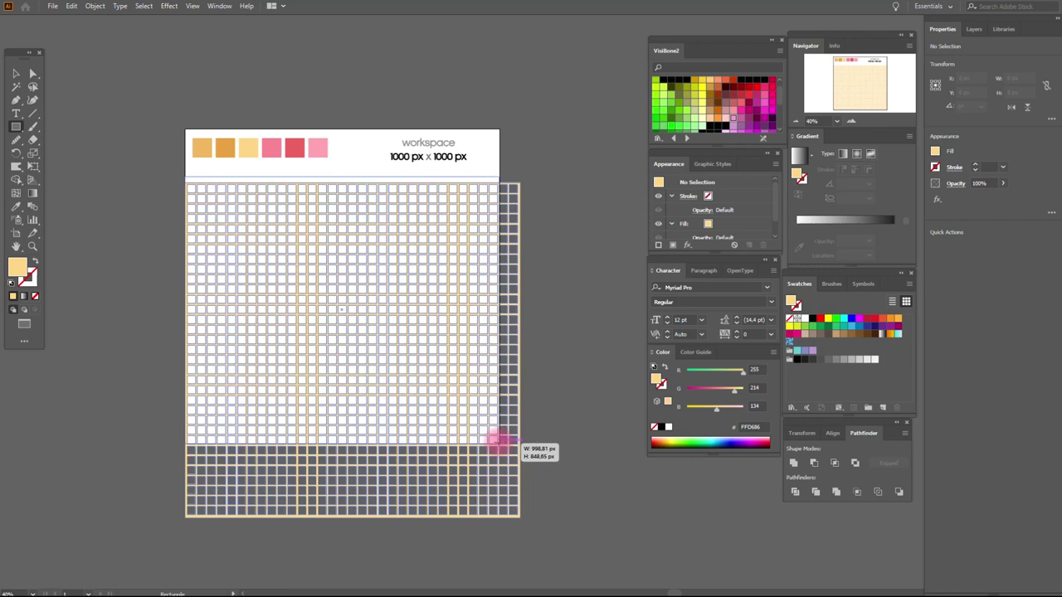
pyautogui.moveTo(497, 444); pyautogui.dragTo(498, 441)
pyautogui.click(14, 207)
pyautogui.click(202, 147)
# Step: Rotate the lattice group 45° and change its stacking order
pyautogui.click(16, 73)
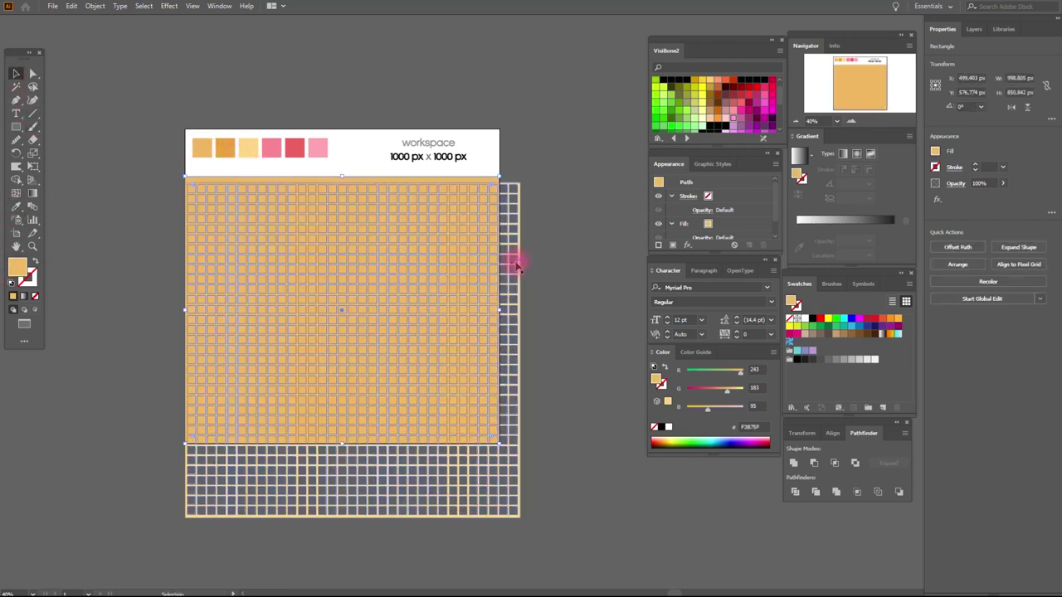
pyautogui.click(514, 259)
pyautogui.rightClick(516, 258)
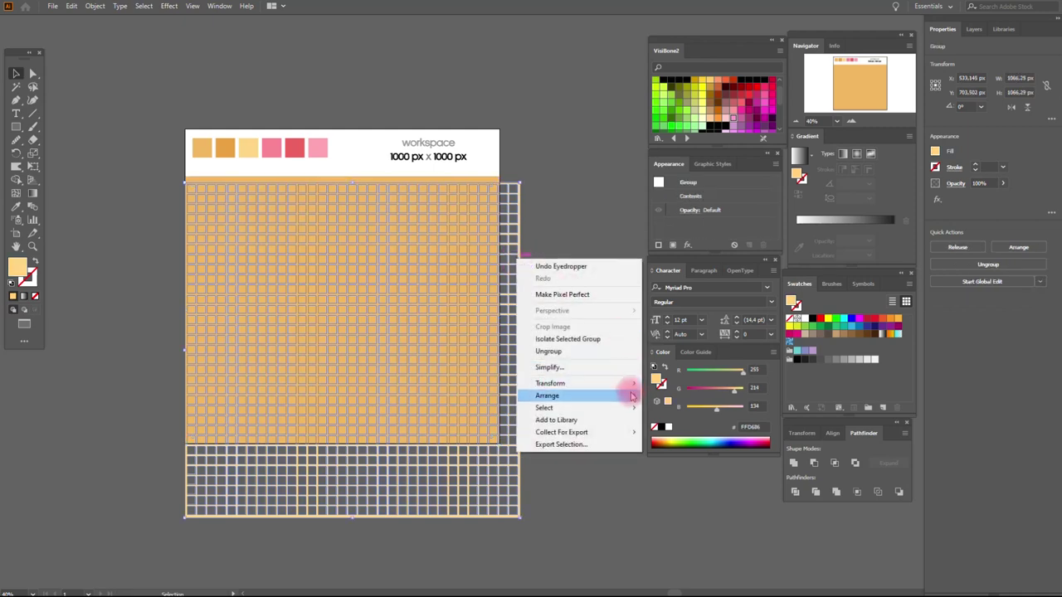
pyautogui.moveTo(550, 383)
pyautogui.click(678, 412)
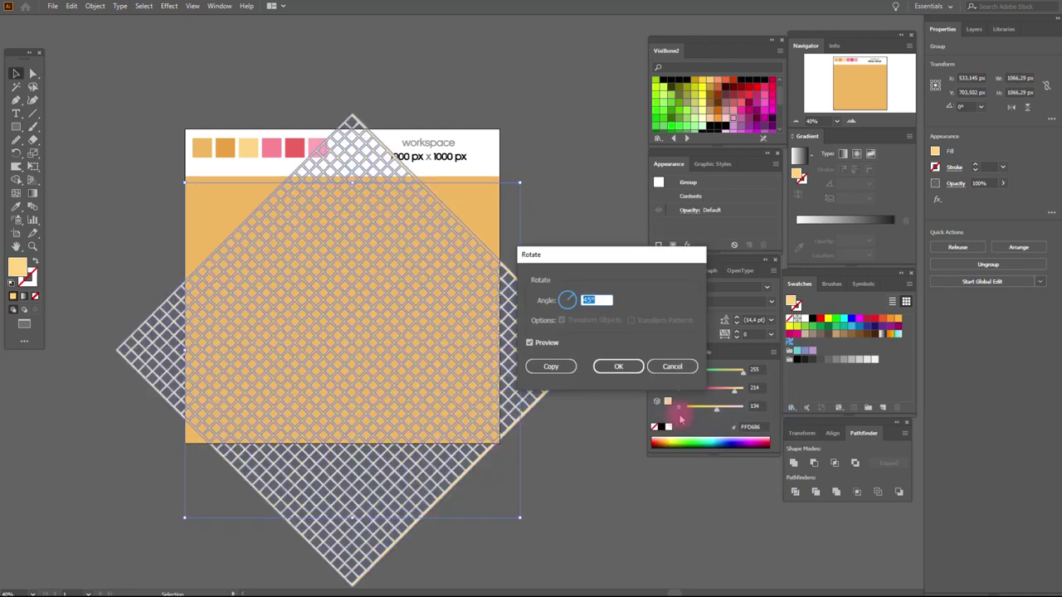
pyautogui.click(618, 366)
pyautogui.rightClick(584, 328)
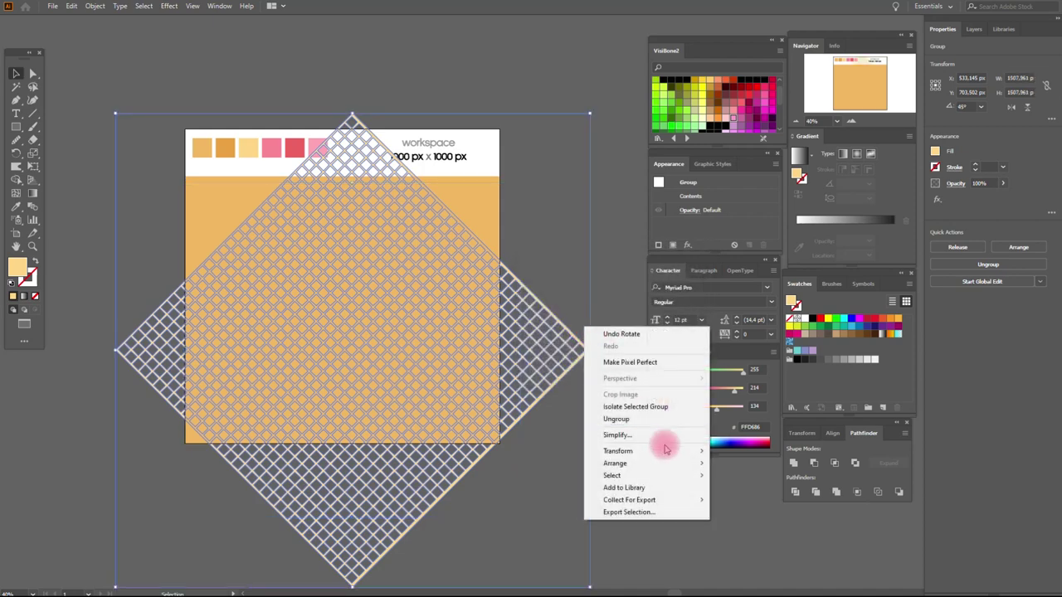
pyautogui.moveTo(615, 463)
pyautogui.click(712, 462)
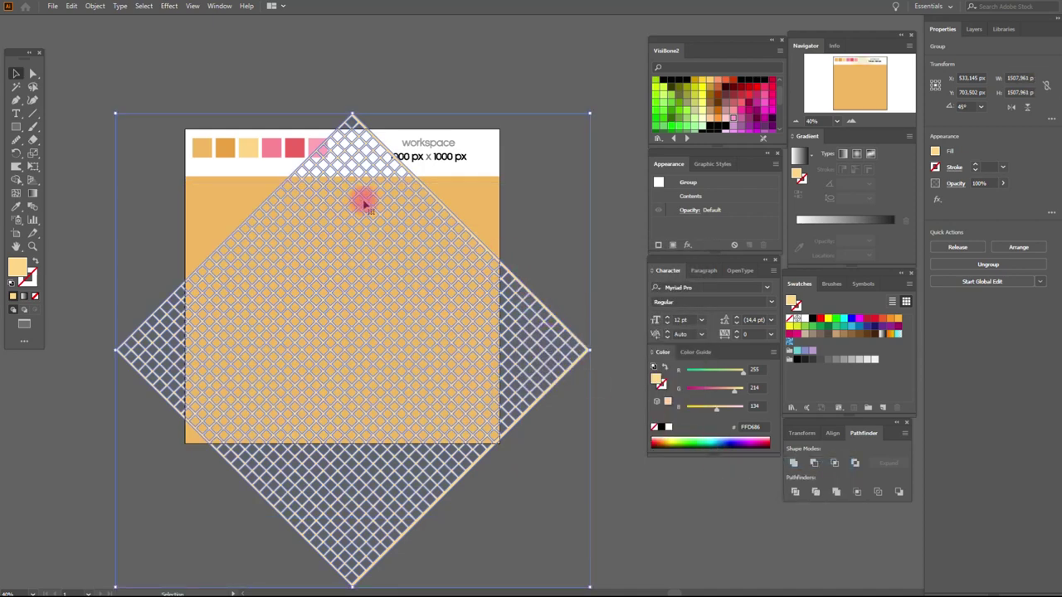
# Step: Move the rotated lattice up and enlarge it to about 1870 × 1870 px over the background
pyautogui.moveTo(372, 278); pyautogui.dragTo(373, 262)
pyautogui.click(372, 260)
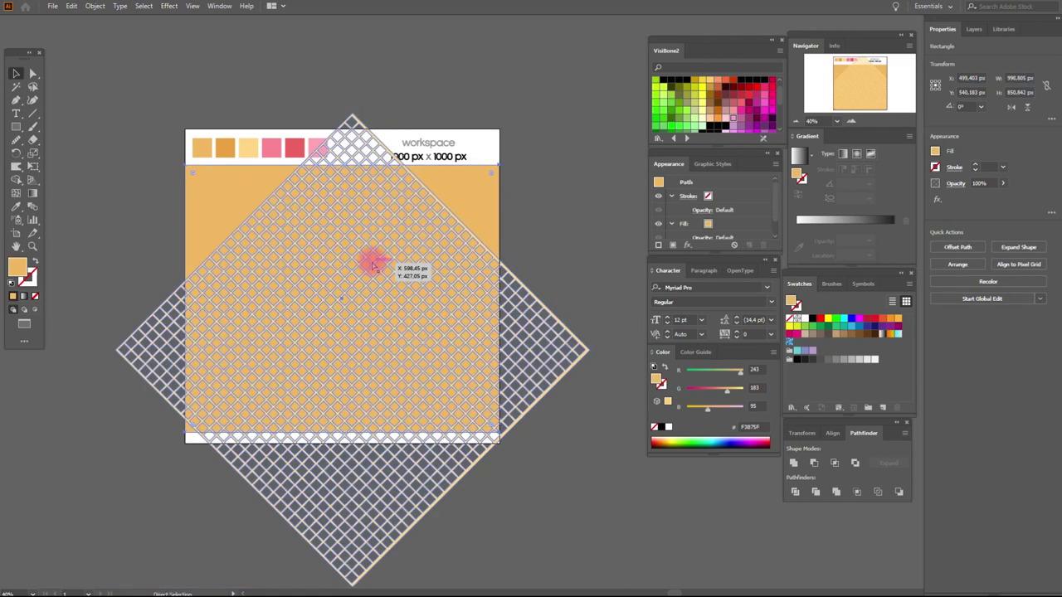
pyautogui.moveTo(435, 200); pyautogui.dragTo(420, 108)
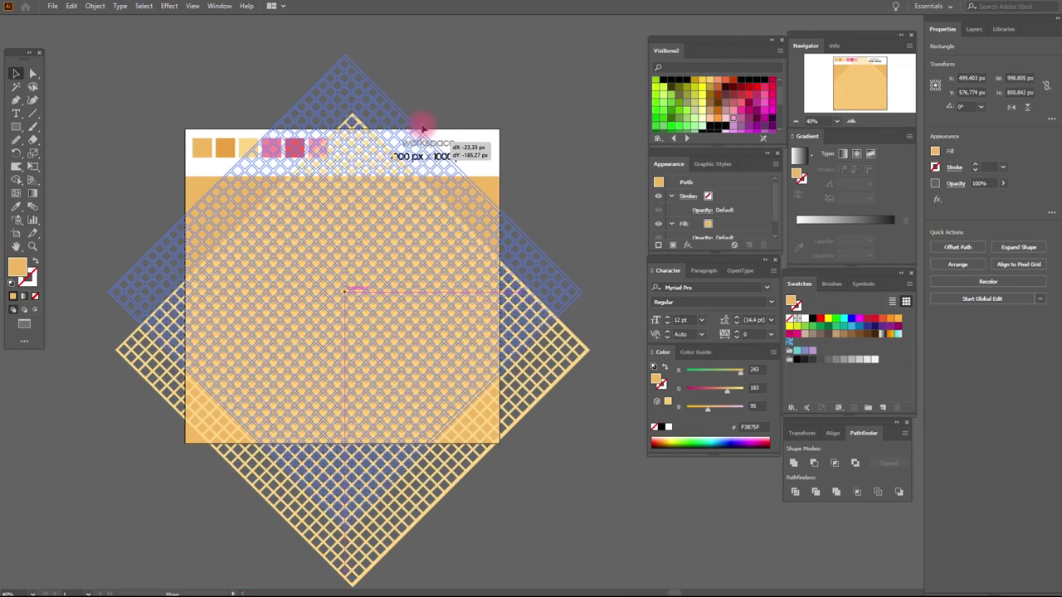
pyautogui.moveTo(421, 108); pyautogui.dragTo(418, 105)
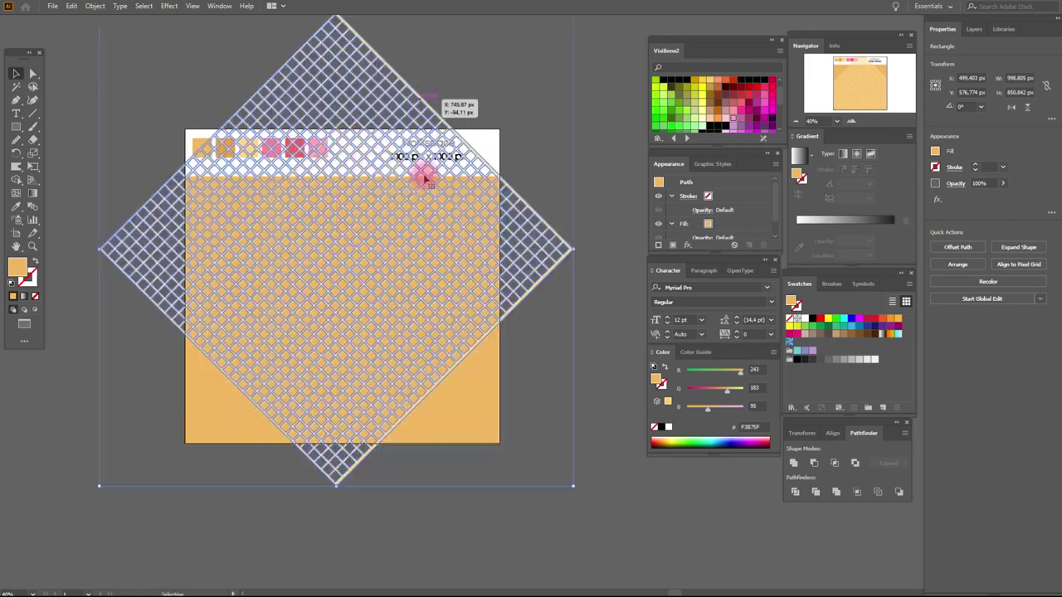
pyautogui.moveTo(338, 490); pyautogui.dragTo(370, 509)
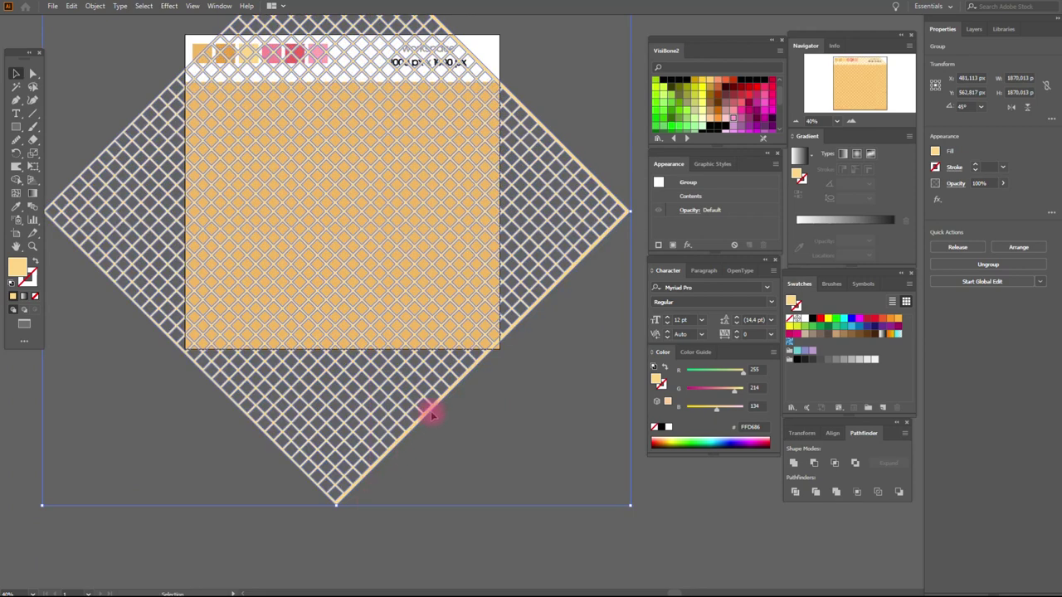
# Step: Copy the light brown background, bring the copy to the front, and group it with the rotated lattice
pyautogui.click(346, 209)
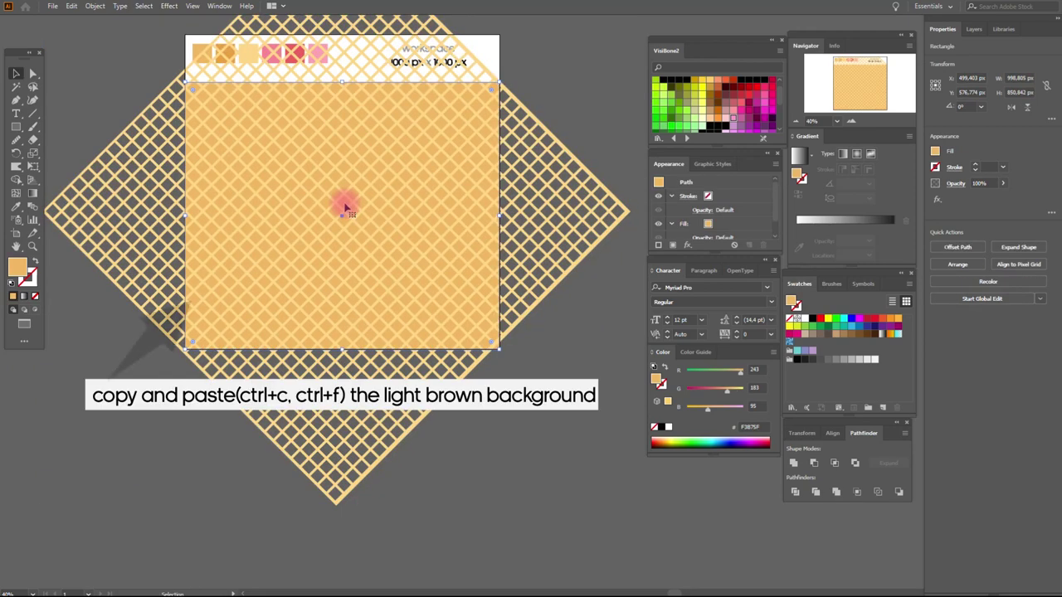
pyautogui.hotkey('ctrl', 'c')
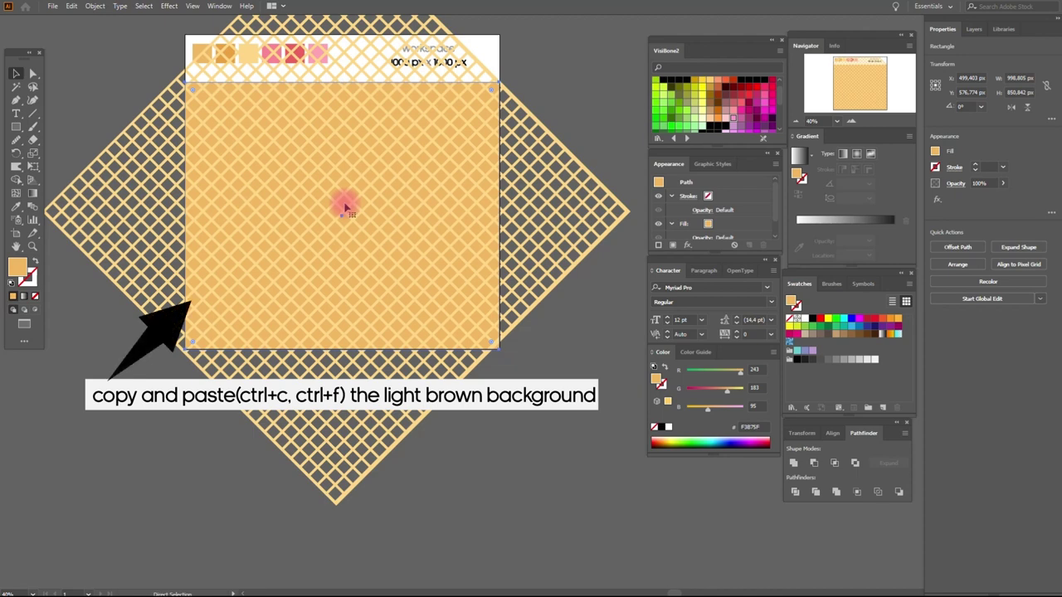
pyautogui.rightClick(346, 208)
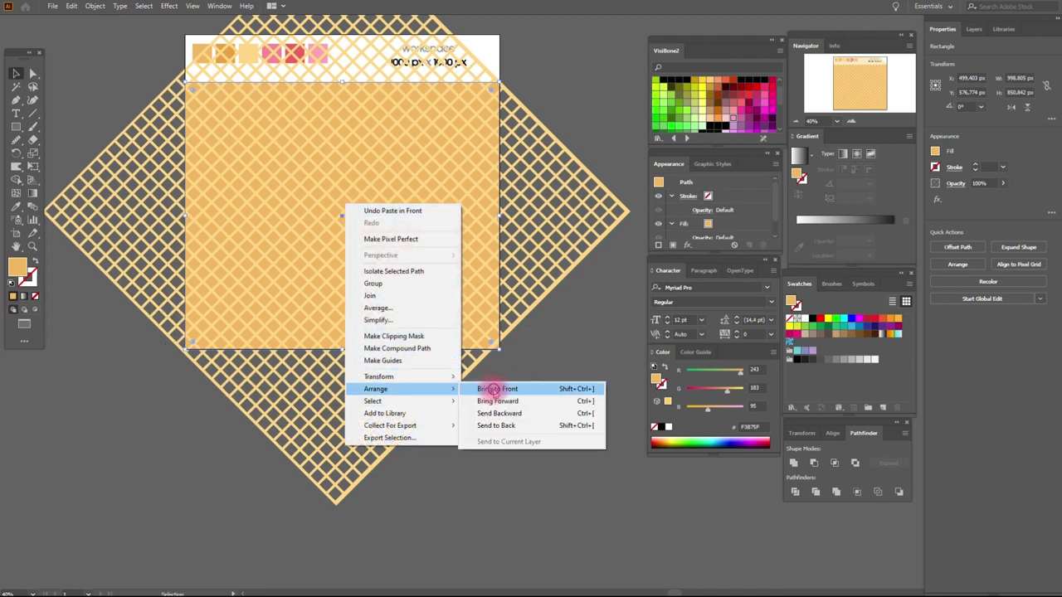
pyautogui.click(493, 389)
pyautogui.keyDown('shift'); pyautogui.click(569, 219); pyautogui.keyUp('shift')
pyautogui.rightClick(564, 220)
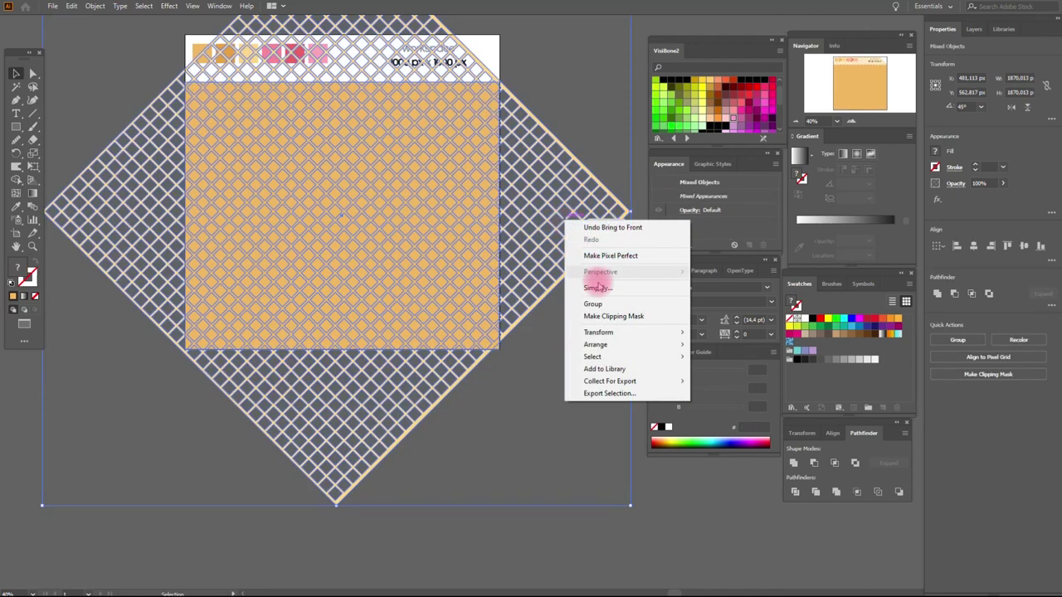
pyautogui.click(592, 303)
pyautogui.click(170, 8)
pyautogui.moveTo(190, 114)
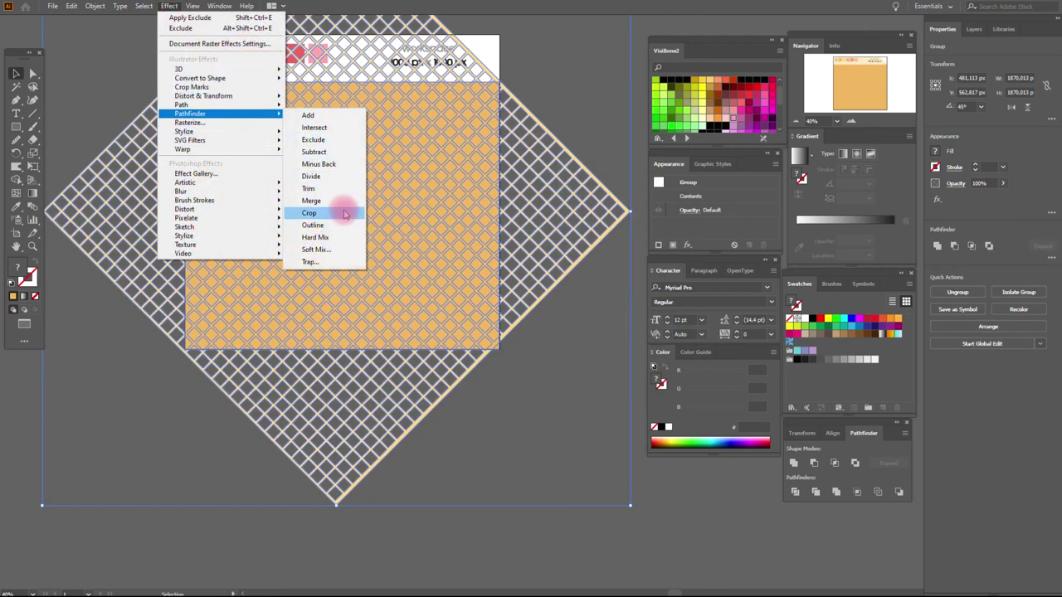
# Step: Apply Pathfinder Crop, expand it into a 999 × 851 px waffle, and apply the light yellow swatch
pyautogui.click(342, 211)
pyautogui.click(96, 7)
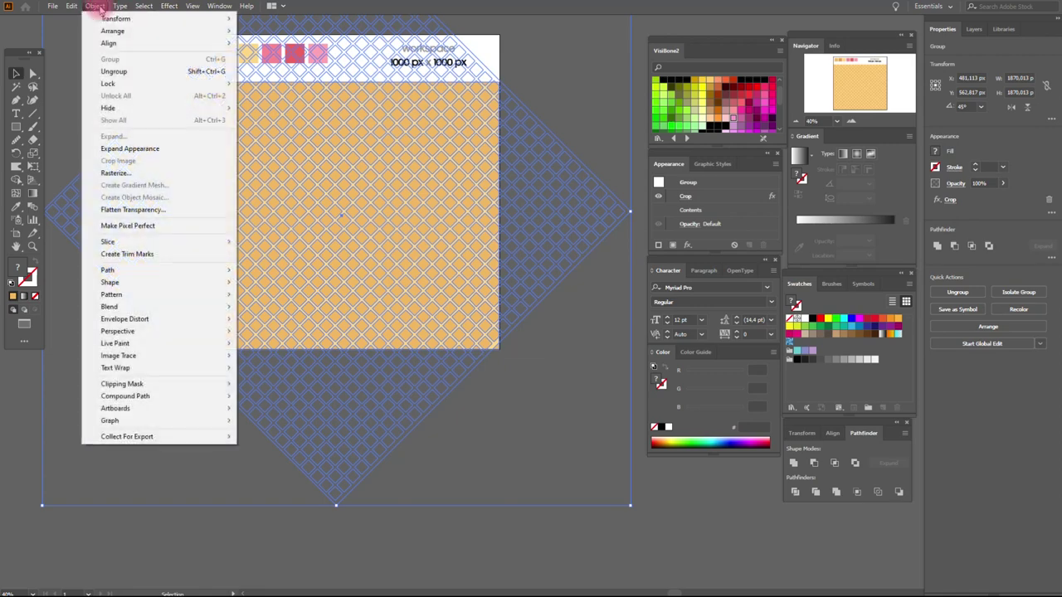
pyautogui.click(137, 148)
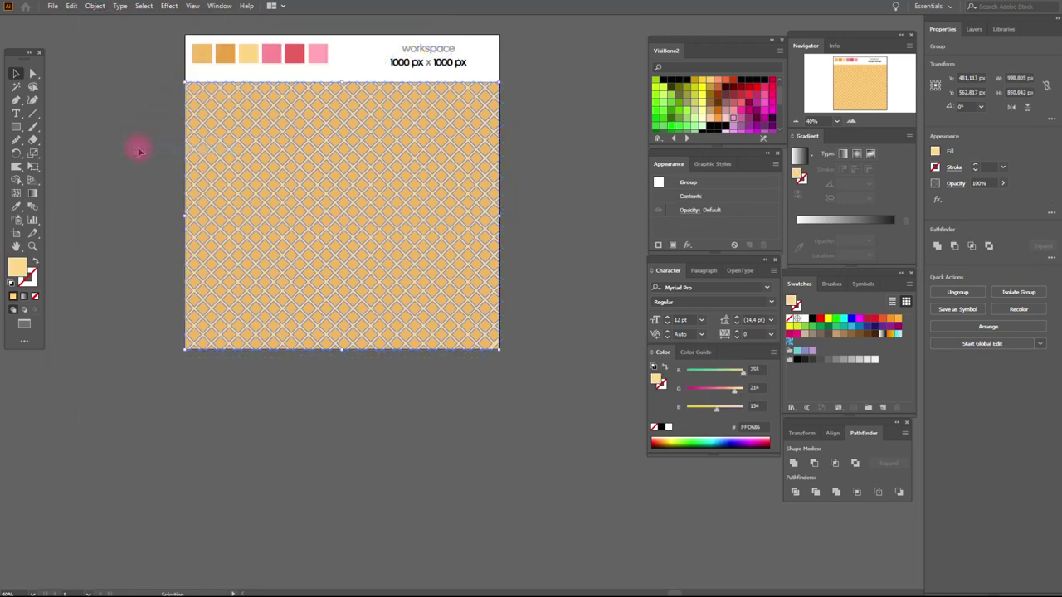
pyautogui.click(16, 205)
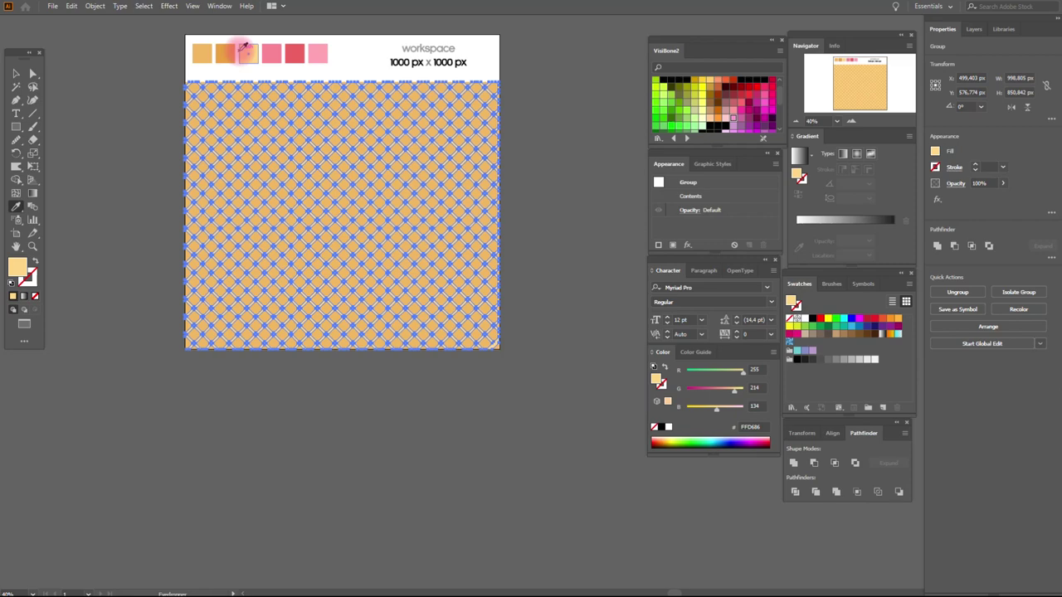
pyautogui.click(129, 77)
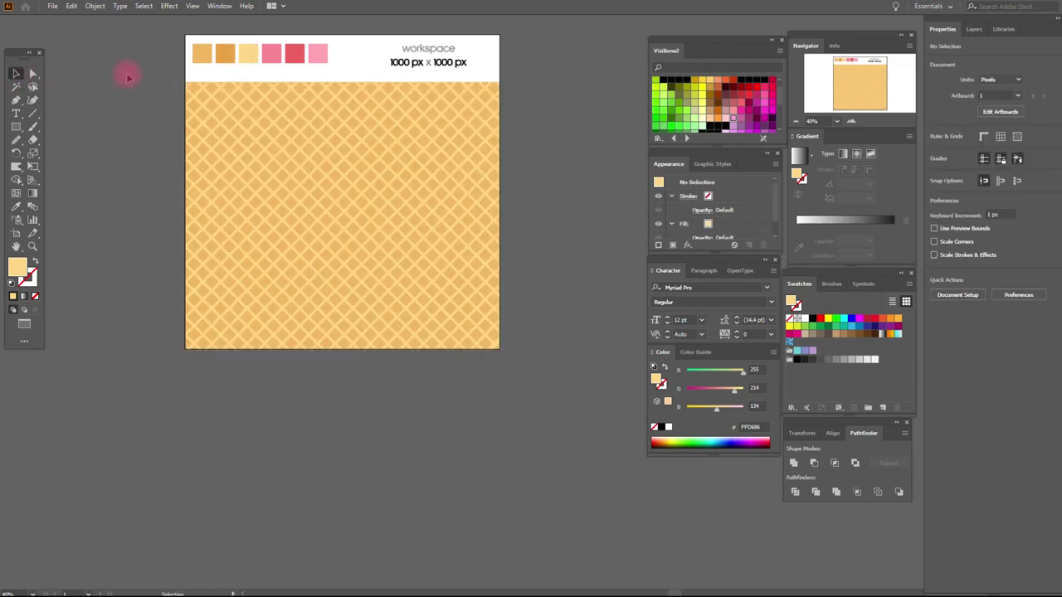
pyautogui.click(264, 111)
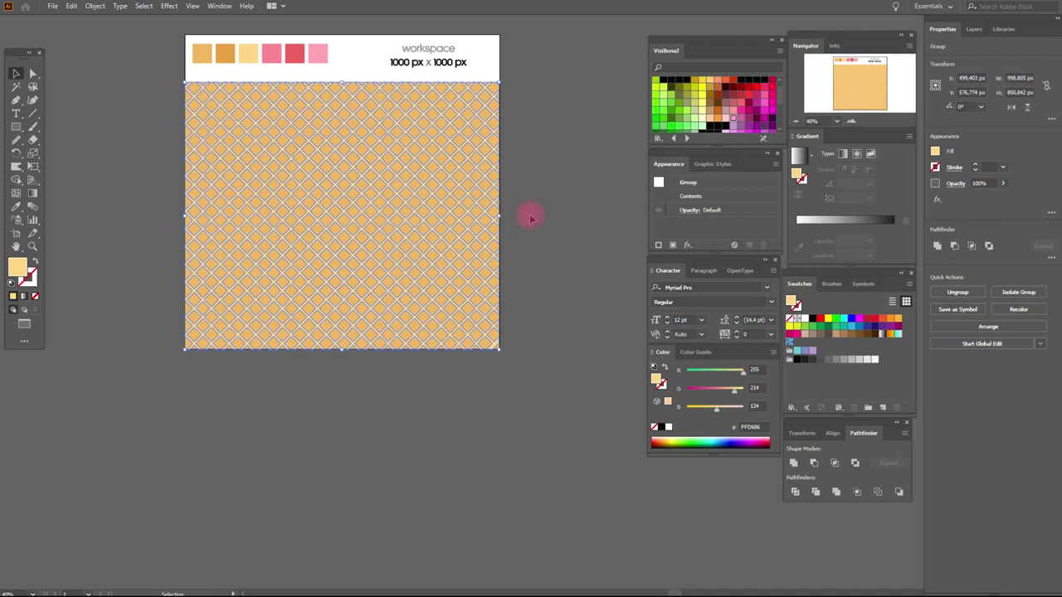
# Step: Paste a waffle copy in front, send it backward, nudge it down, and fill it darker orange EA9F3D
pyautogui.press('a')
pyautogui.hotkey('ctrl', 'c')
pyautogui.hotkey('ctrl', 'f')
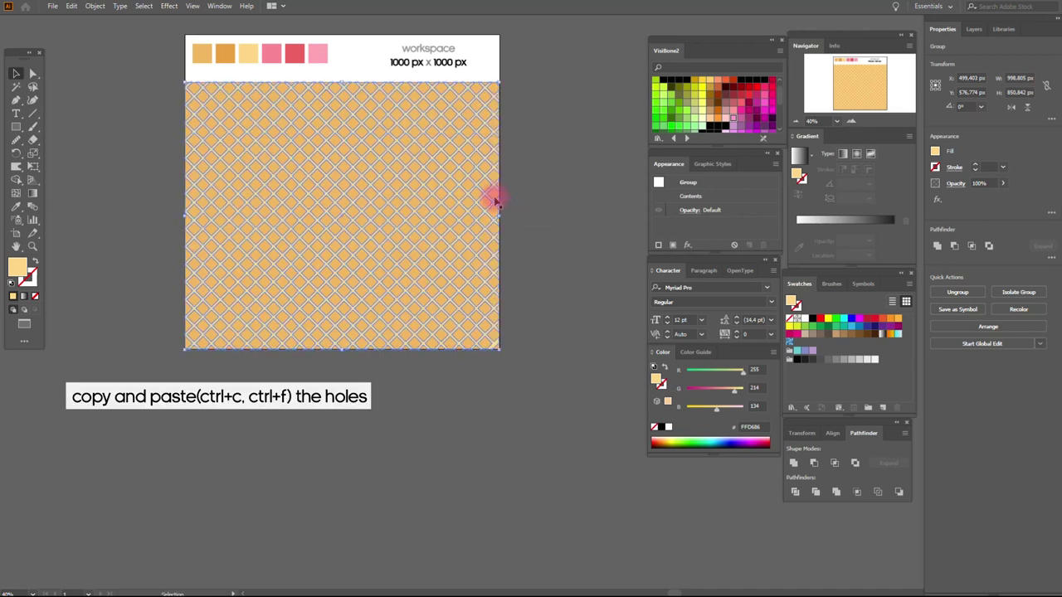
pyautogui.rightClick(495, 199)
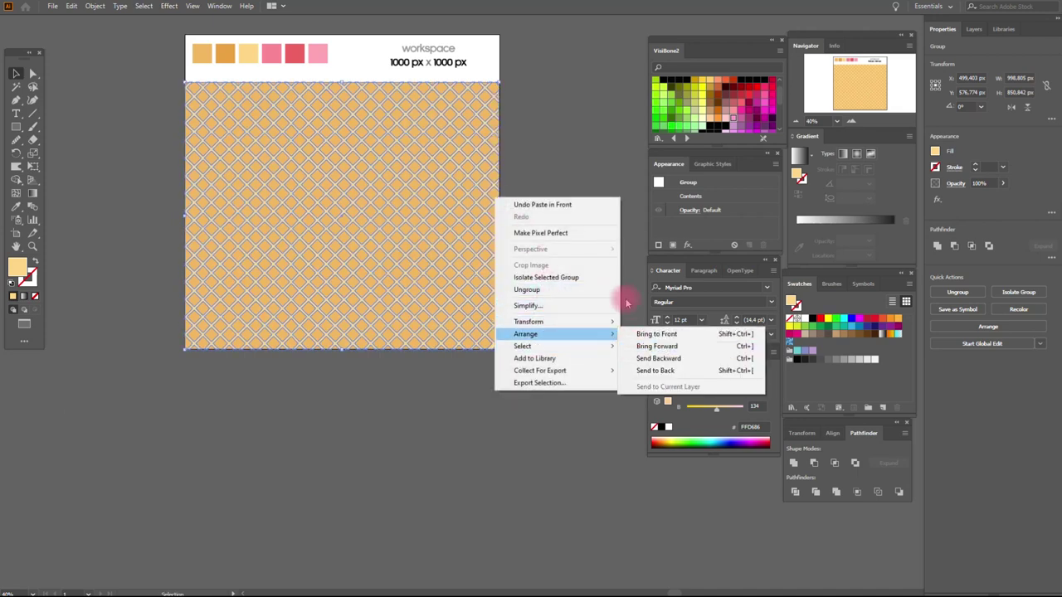
pyautogui.click(655, 359)
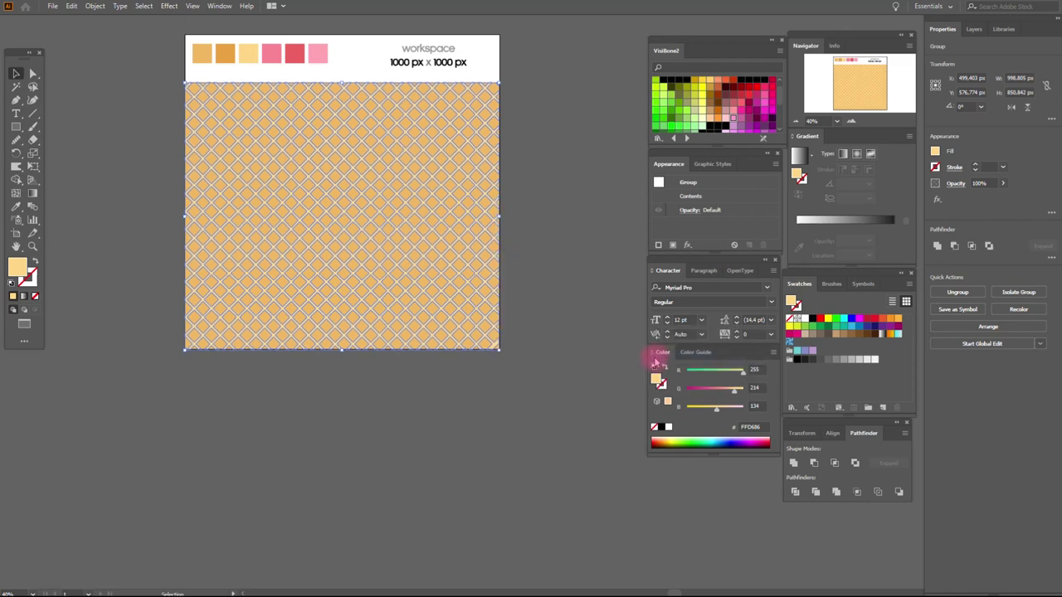
pyautogui.hotkey('shift', 'Down')
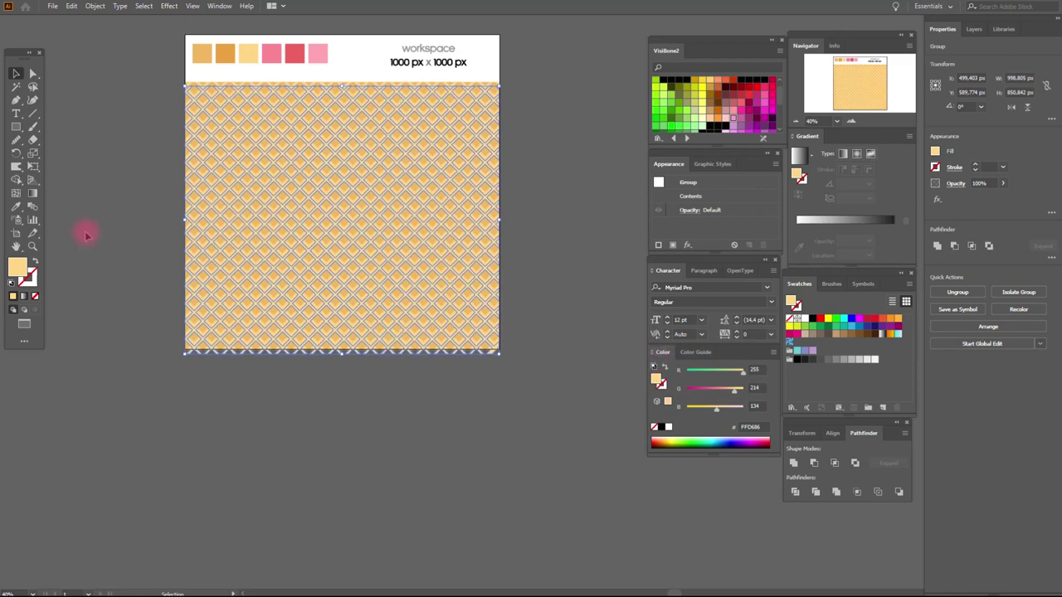
pyautogui.click(225, 55)
pyautogui.click(16, 72)
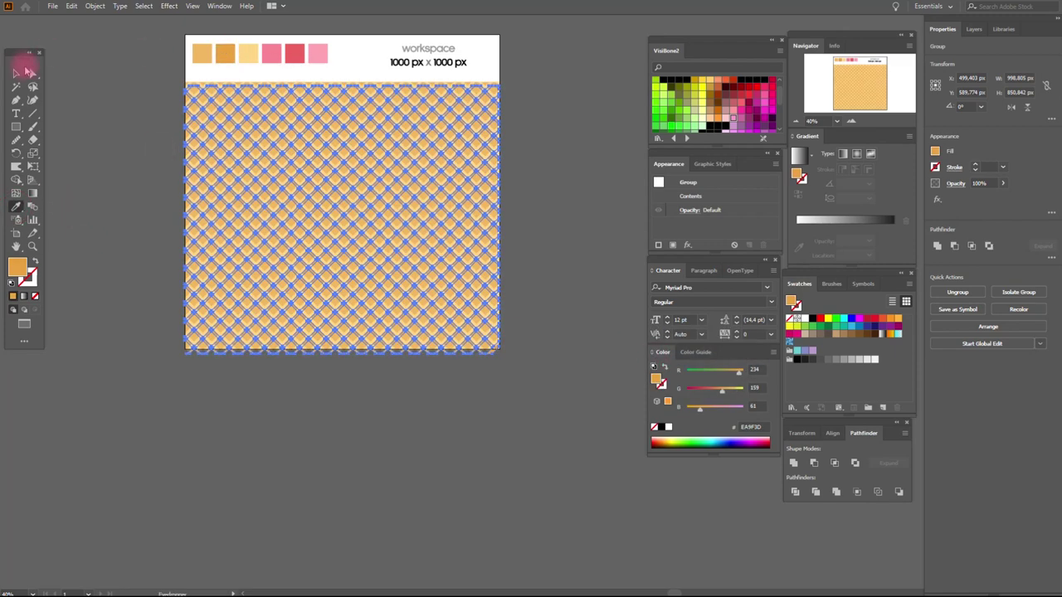
pyautogui.click(72, 90)
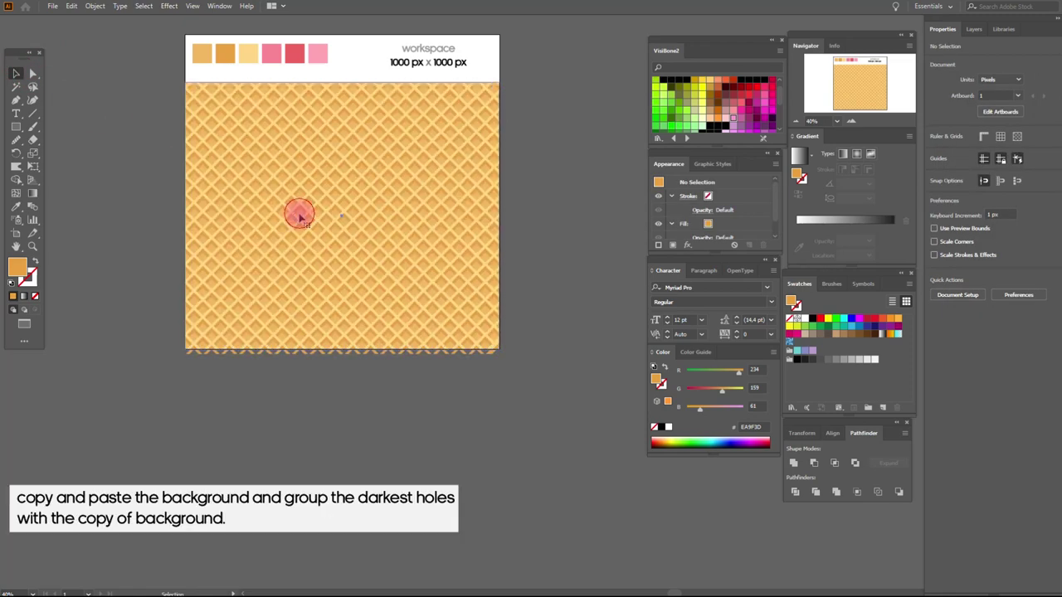
# Step: Crop the darker offset waffle copy to a front background copy and expand it
pyautogui.click(301, 218)
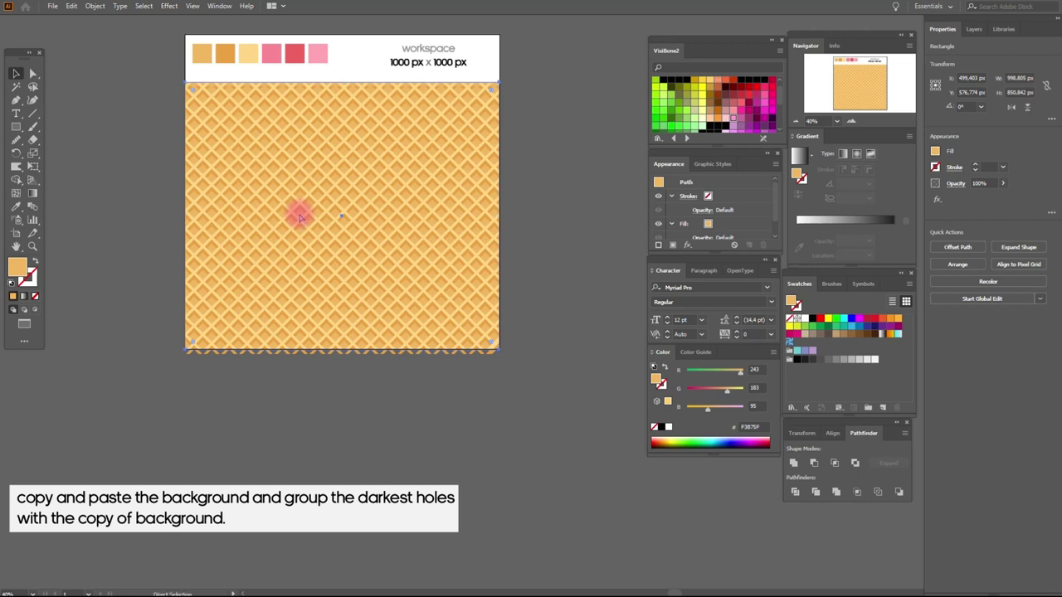
pyautogui.rightClick(301, 218)
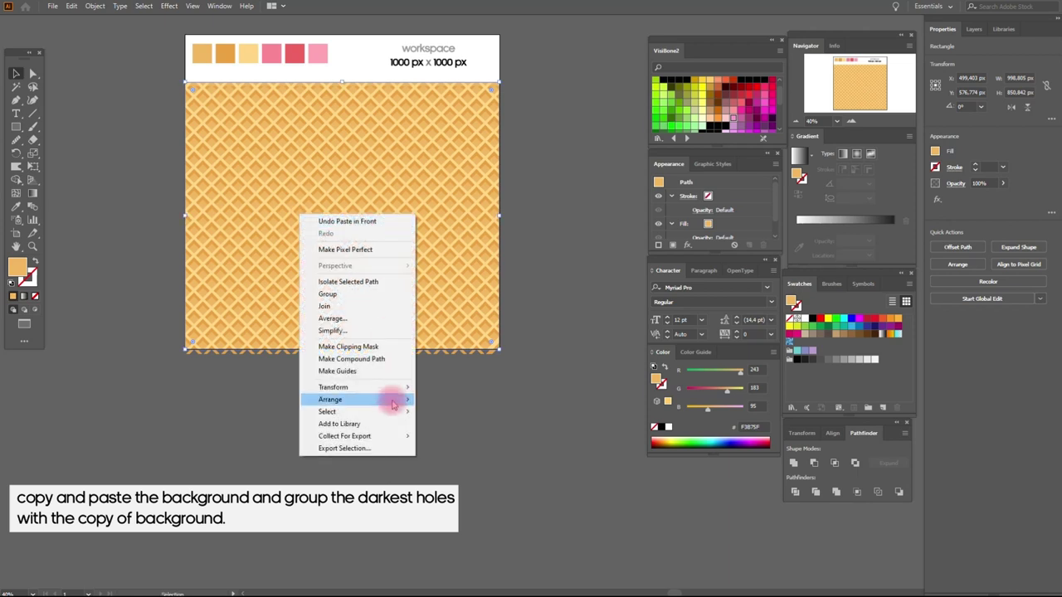
pyautogui.click(440, 399)
pyautogui.keyDown('shift'); pyautogui.click(362, 351); pyautogui.keyUp('shift')
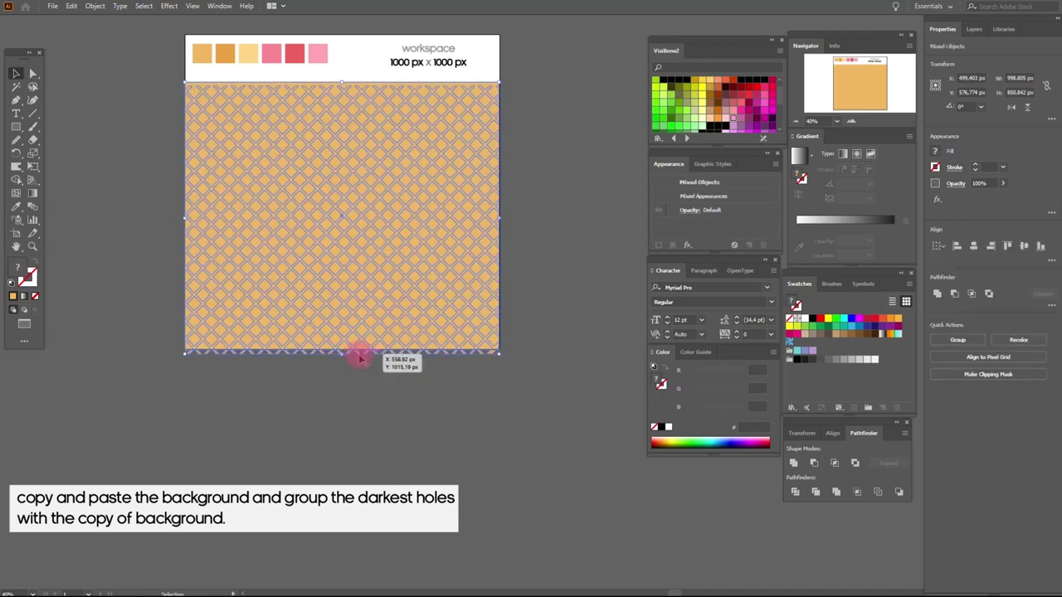
pyautogui.rightClick(360, 355)
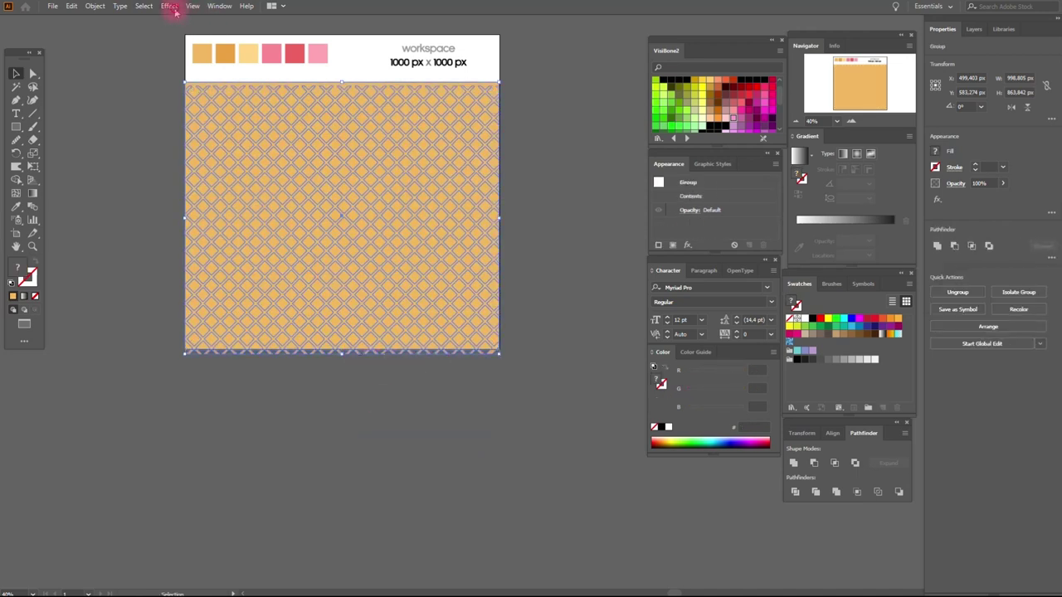
pyautogui.click(168, 6)
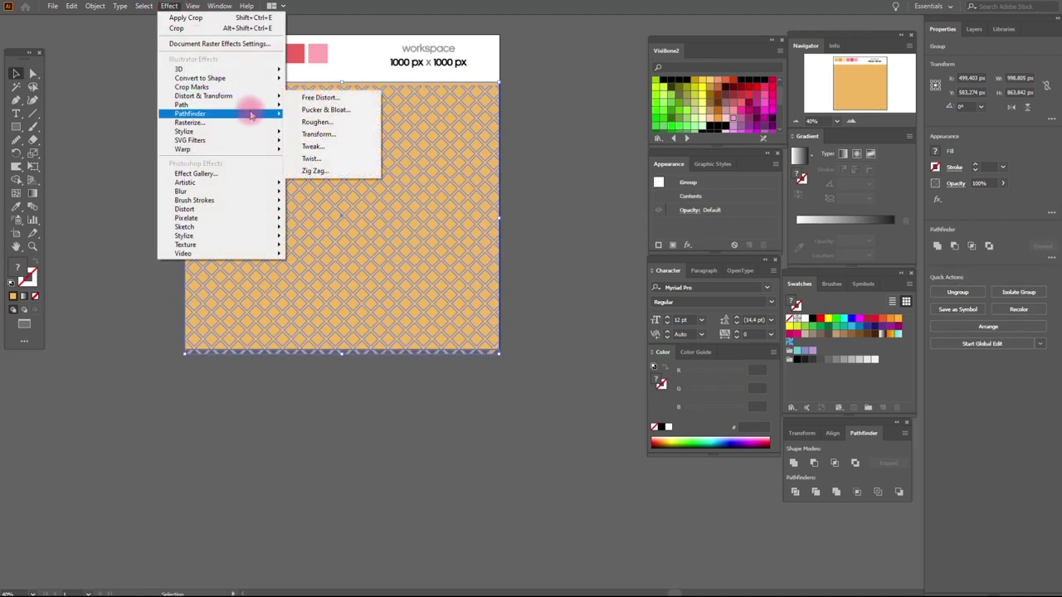
pyautogui.click(349, 215)
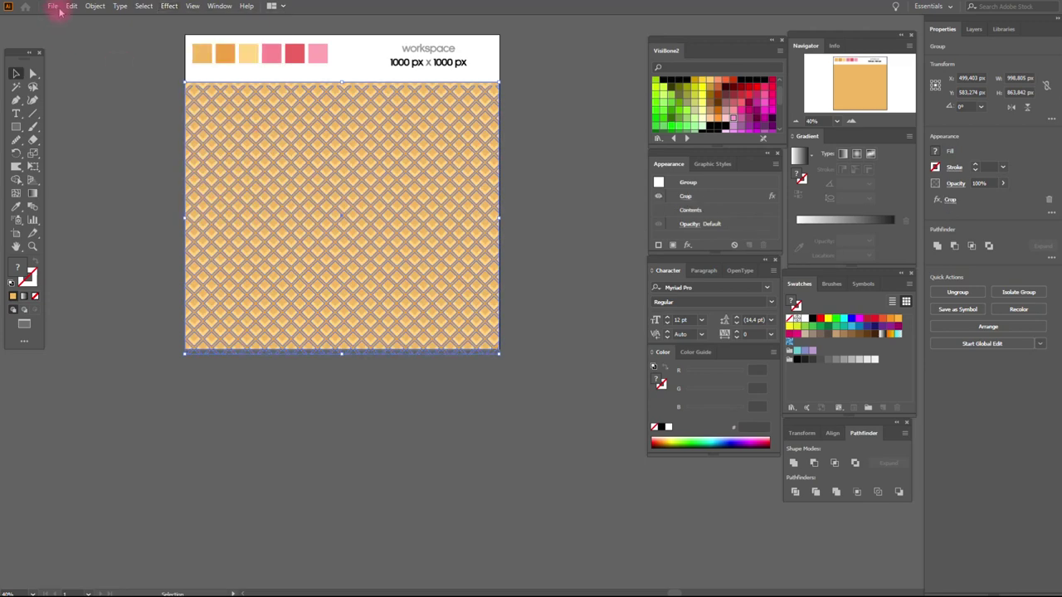
pyautogui.click(97, 7)
pyautogui.click(147, 147)
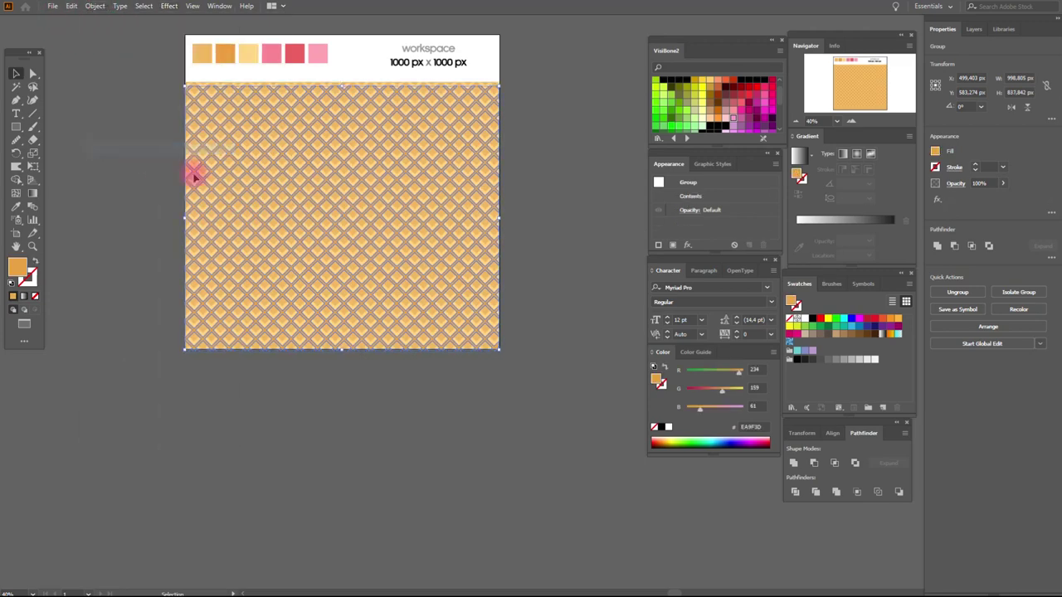
# Step: Send the expanded waffle pattern to the back behind everything
pyautogui.moveTo(300, 133); pyautogui.dragTo(292, 83)
pyautogui.rightClick(290, 81)
pyautogui.moveTo(348, 205)
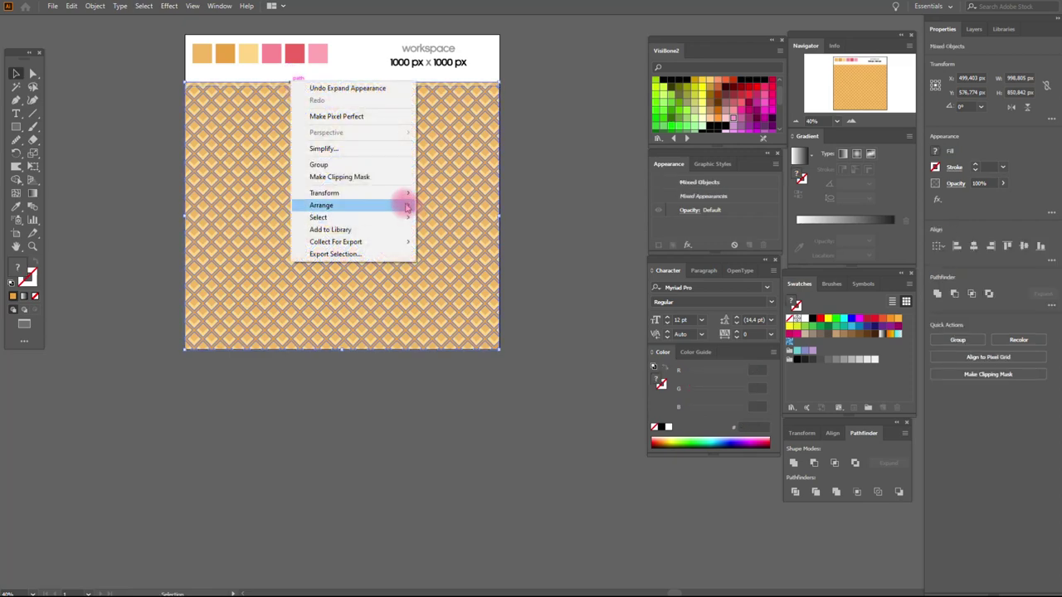
pyautogui.click(477, 241)
pyautogui.click(571, 212)
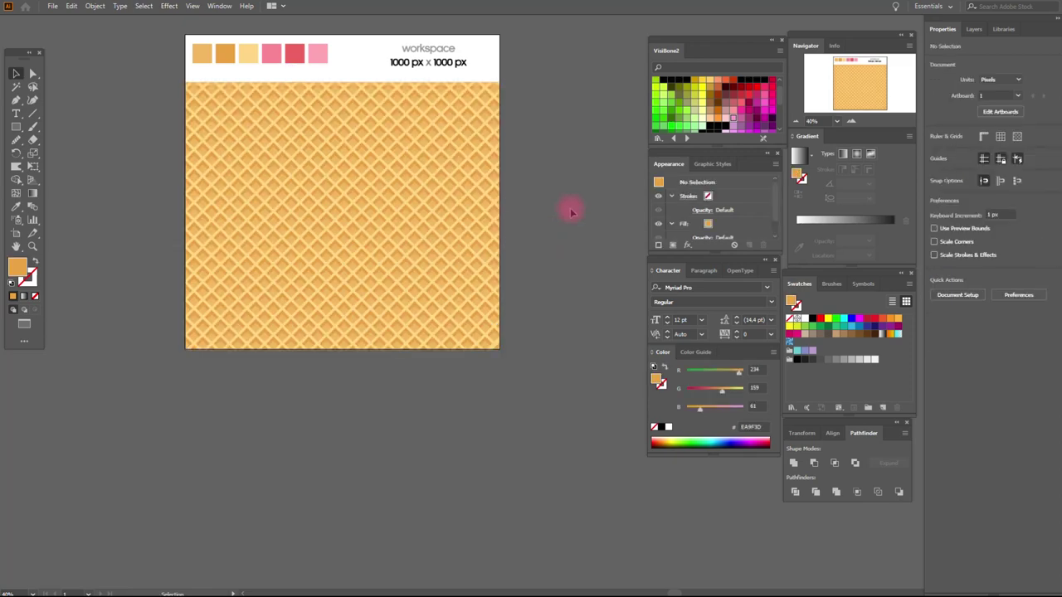
pyautogui.click(16, 246)
# Step: Sample the pink swatch and paint a closed 3 pt drip outline with a wavy lower edge
pyautogui.moveTo(390, 221)
pyautogui.mouseDown()
pyautogui.moveTo(364, 340)
pyautogui.moveTo(356, 319)
pyautogui.mouseUp()
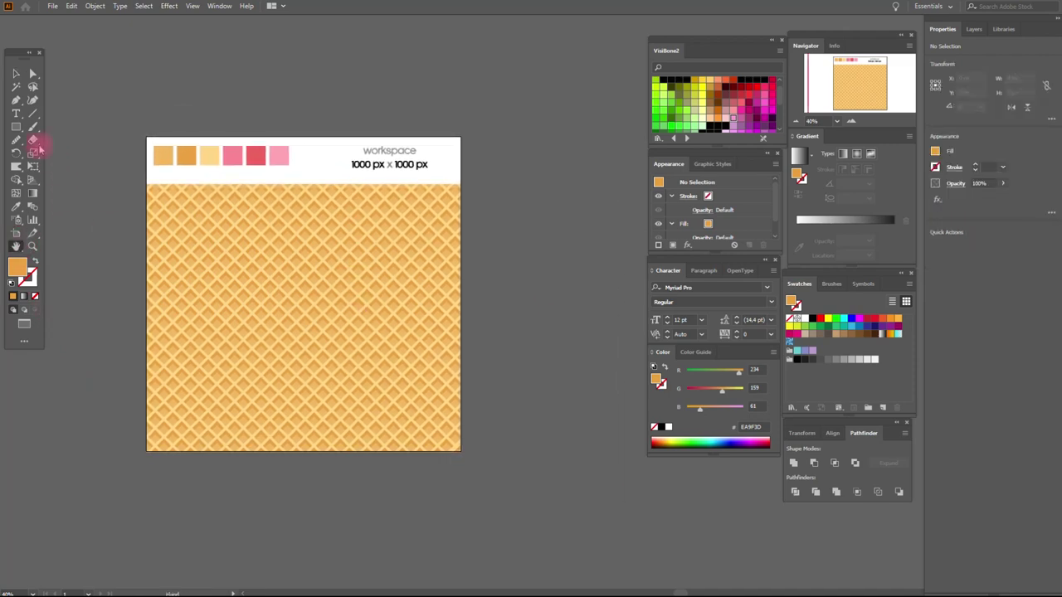
pyautogui.click(15, 207)
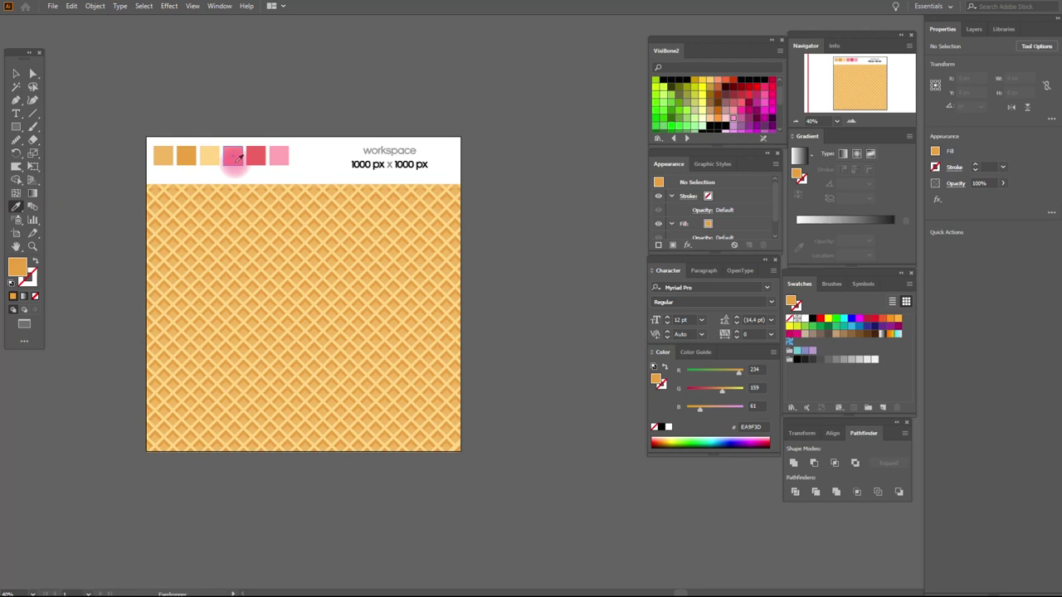
pyautogui.click(235, 158)
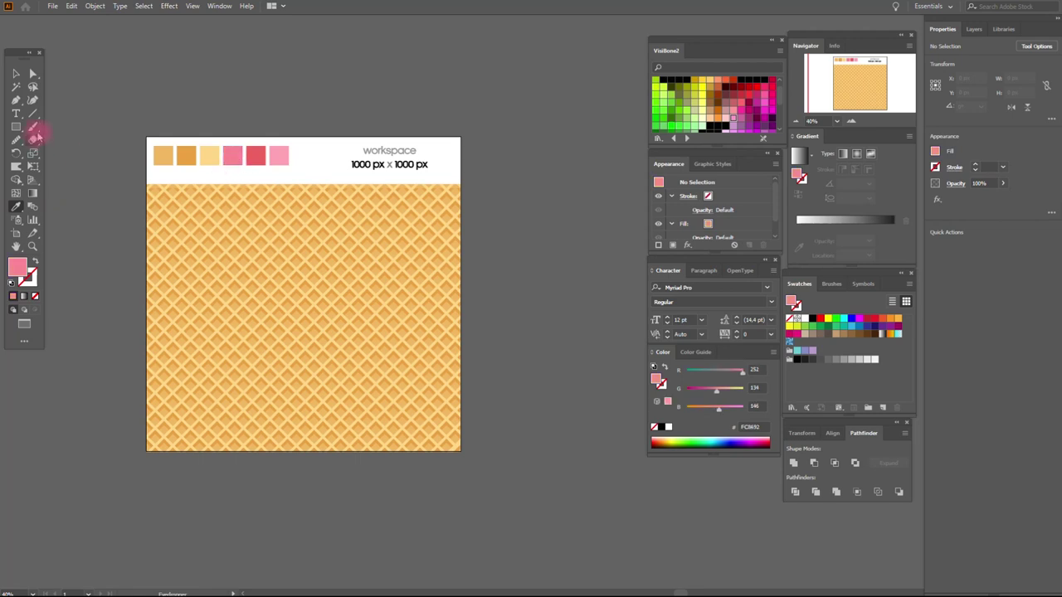
pyautogui.click(34, 128)
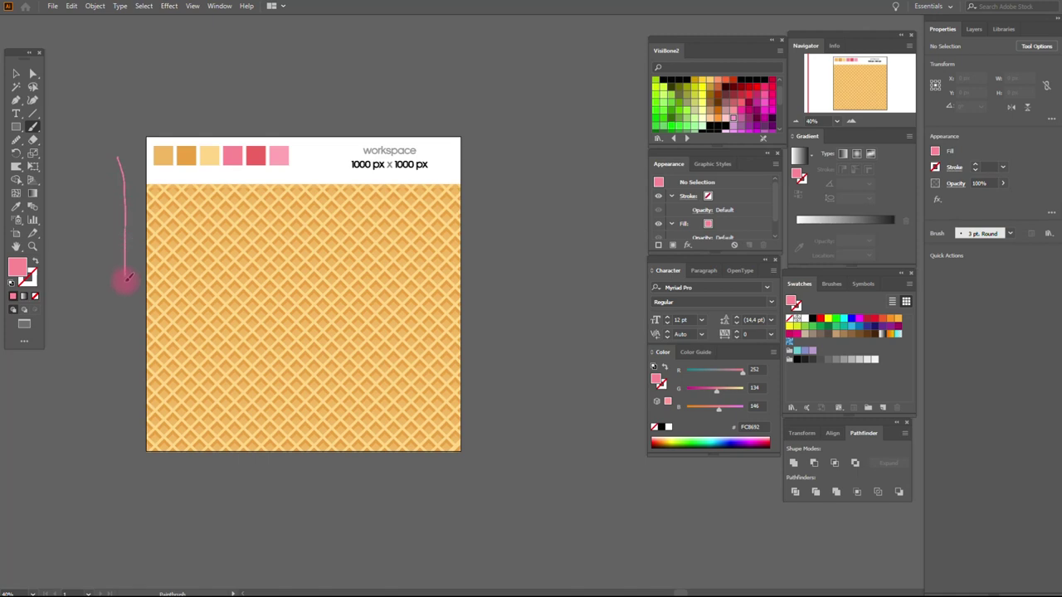
pyautogui.moveTo(142, 294)
pyautogui.mouseDown()
pyautogui.moveTo(178, 308)
pyautogui.moveTo(177, 351)
pyautogui.moveTo(197, 356)
pyautogui.moveTo(235, 315)
pyautogui.moveTo(274, 303)
pyautogui.moveTo(290, 320)
pyautogui.moveTo(279, 351)
pyautogui.moveTo(298, 363)
pyautogui.moveTo(319, 346)
pyautogui.moveTo(306, 318)
pyautogui.moveTo(325, 305)
pyautogui.moveTo(365, 314)
pyautogui.moveTo(383, 289)
pyautogui.moveTo(399, 290)
pyautogui.moveTo(429, 326)
pyautogui.moveTo(493, 332)
pyautogui.moveTo(506, 184)
pyautogui.moveTo(429, 117)
pyautogui.moveTo(156, 111)
pyautogui.moveTo(118, 147)
pyautogui.moveTo(122, 159)
pyautogui.mouseUp()
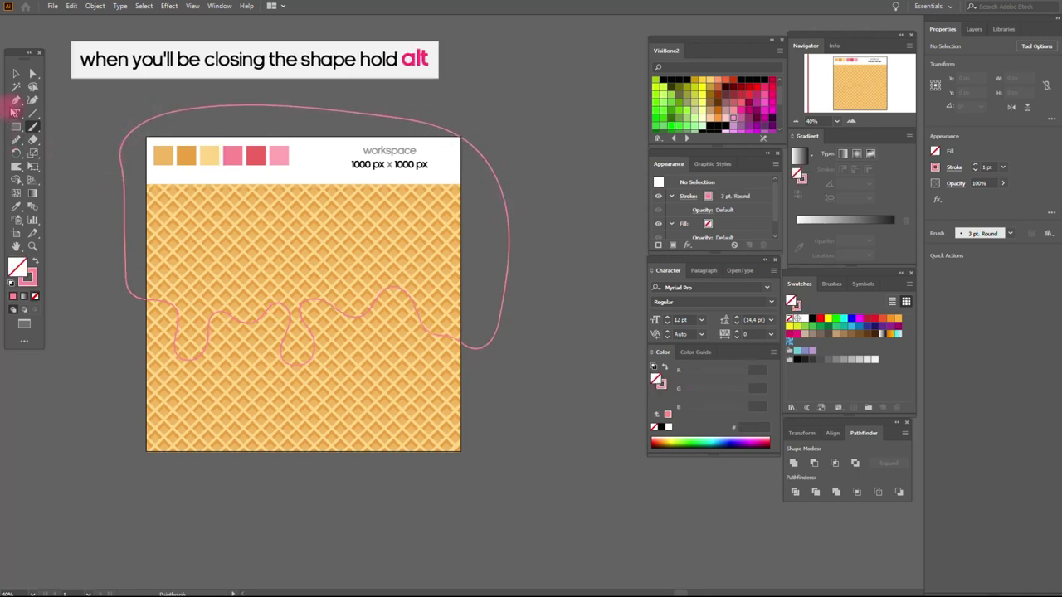
pyautogui.click(157, 110)
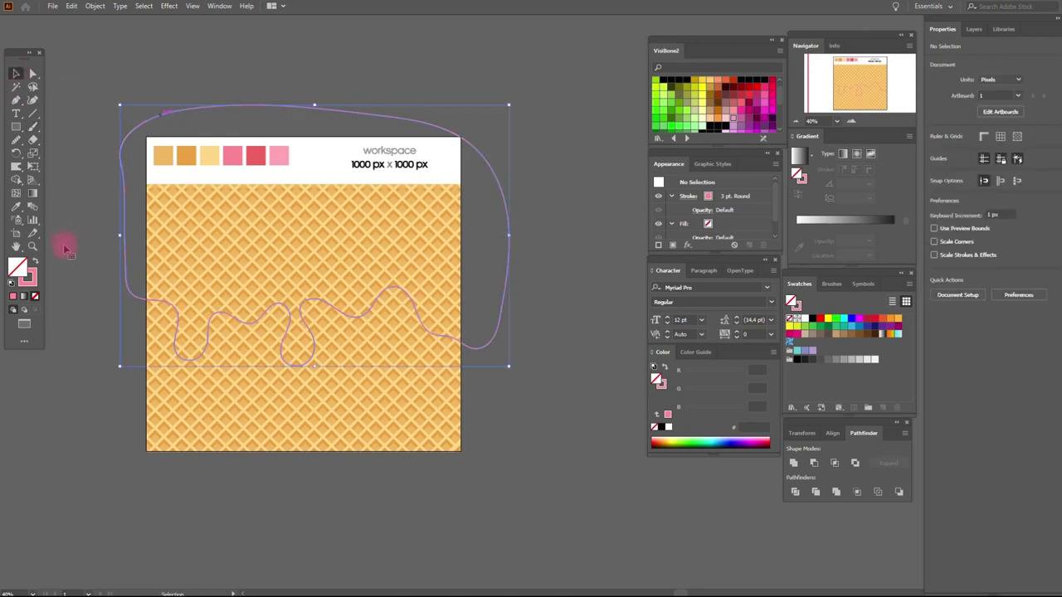
# Step: Make the drip solid pink with no outline and paste a copy of the waffle background in front
pyautogui.click(35, 262)
pyautogui.click(73, 257)
pyautogui.click(322, 319)
pyautogui.hotkey('ctrl', 'c')
pyautogui.hotkey('ctrl', 'f')
pyautogui.hotkey('ctrl', 'shift', 'a')
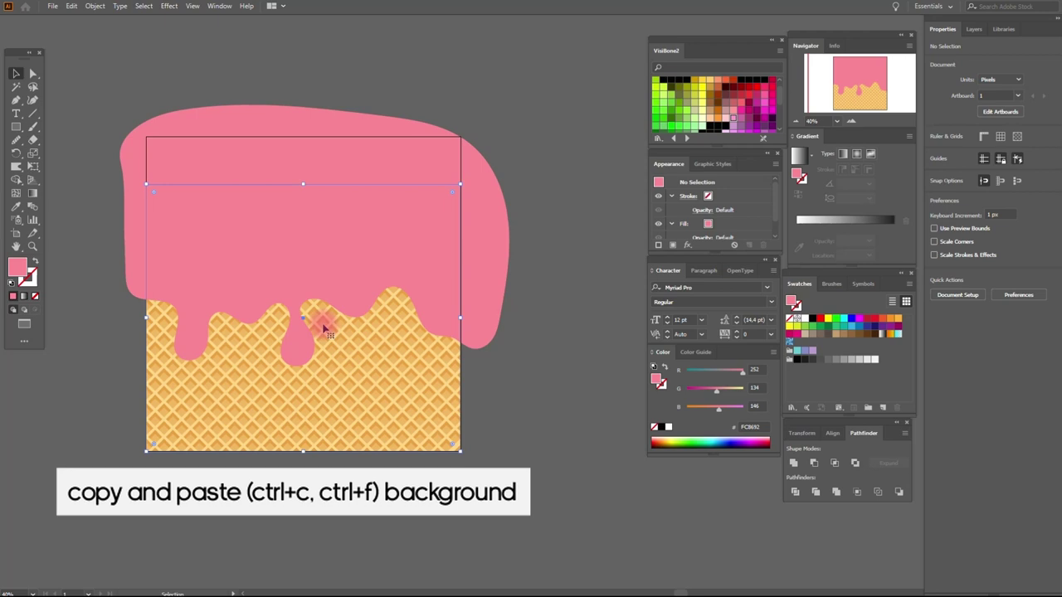
pyautogui.click(326, 329)
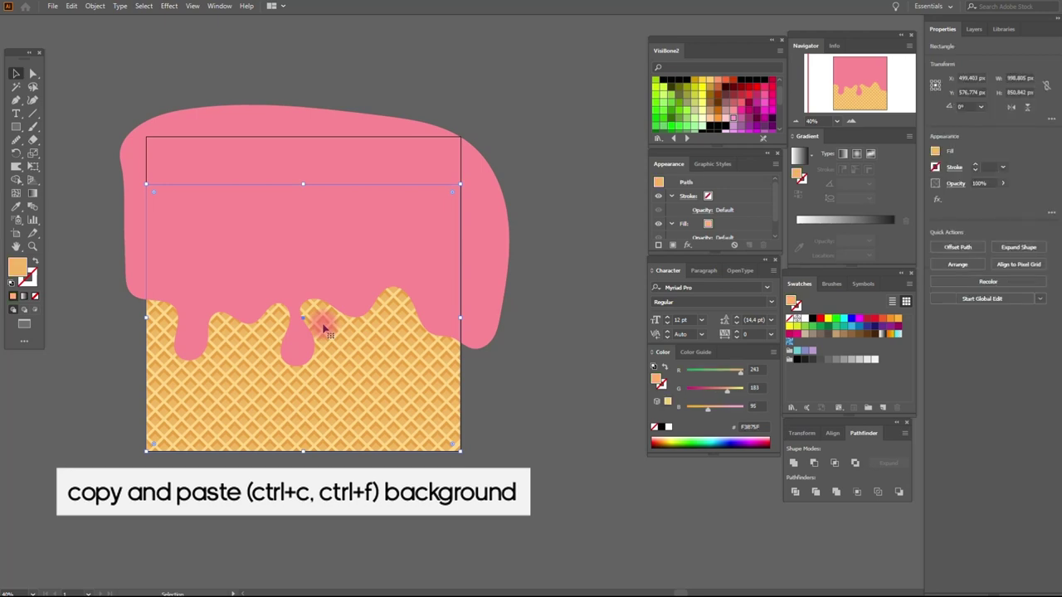
pyautogui.press('a')
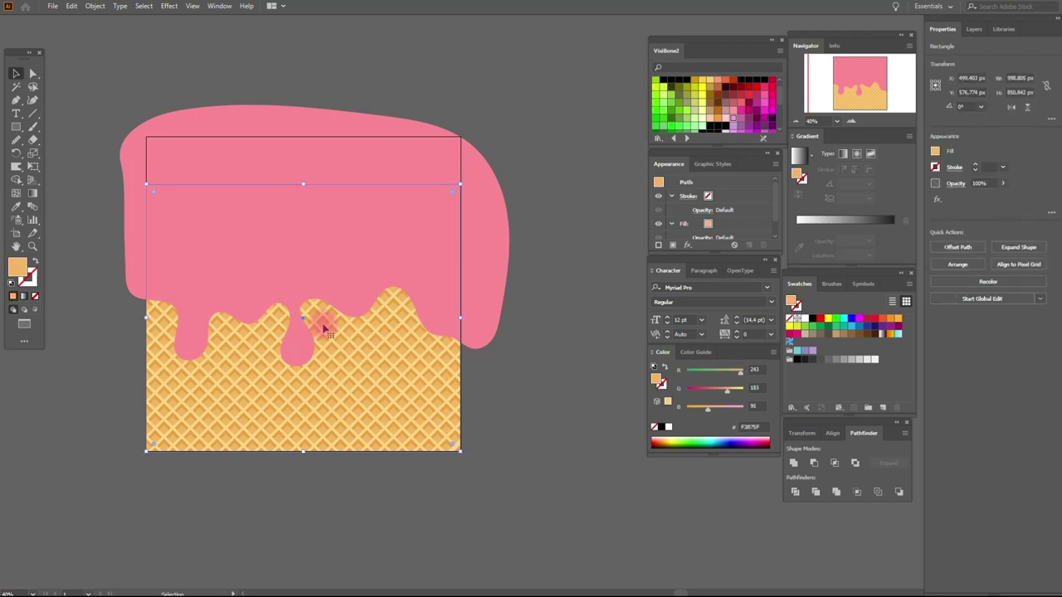
# Step: Bring the copied rectangle to the front and group it with the pink drip
pyautogui.rightClick(325, 328)
pyautogui.click(467, 499)
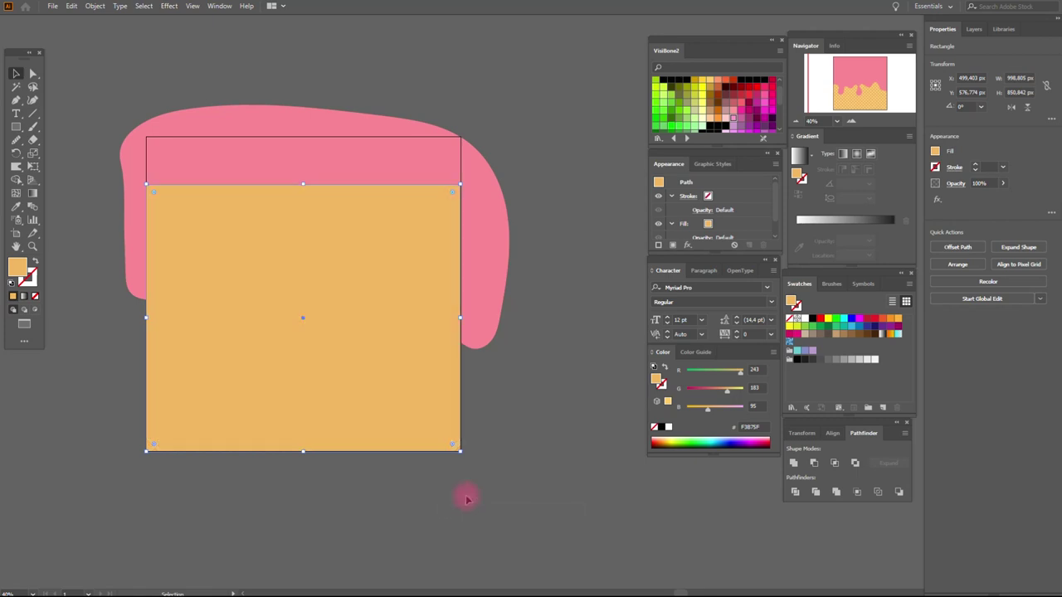
pyautogui.click(479, 208)
pyautogui.rightClick(478, 208)
pyautogui.click(508, 280)
# Step: Apply the Pathfinder Intersect effect, expand its appearance, and fill the result with the sampled pink
pyautogui.click(169, 6)
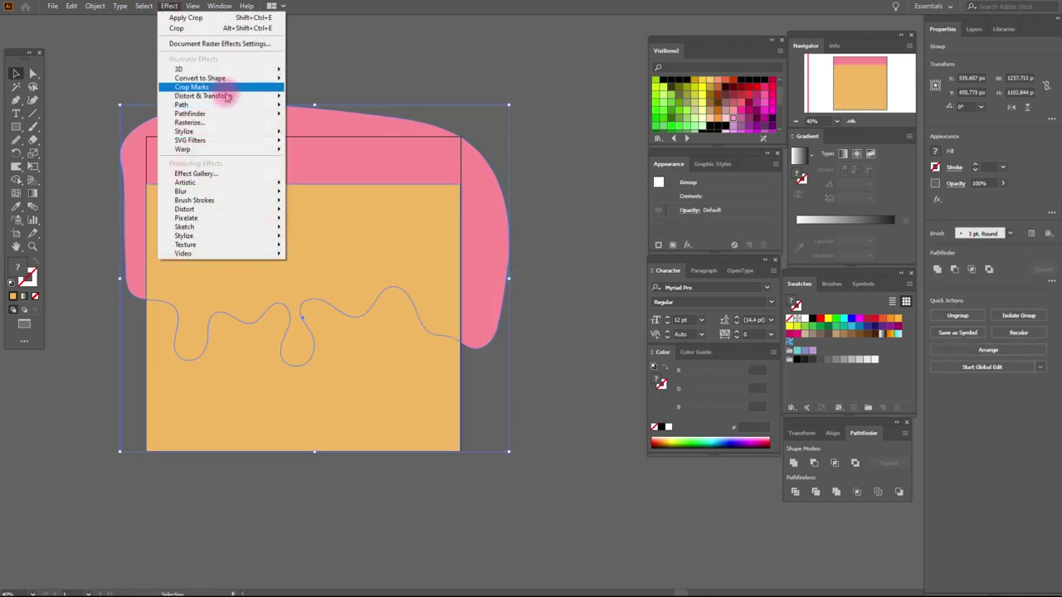
pyautogui.moveTo(190, 114)
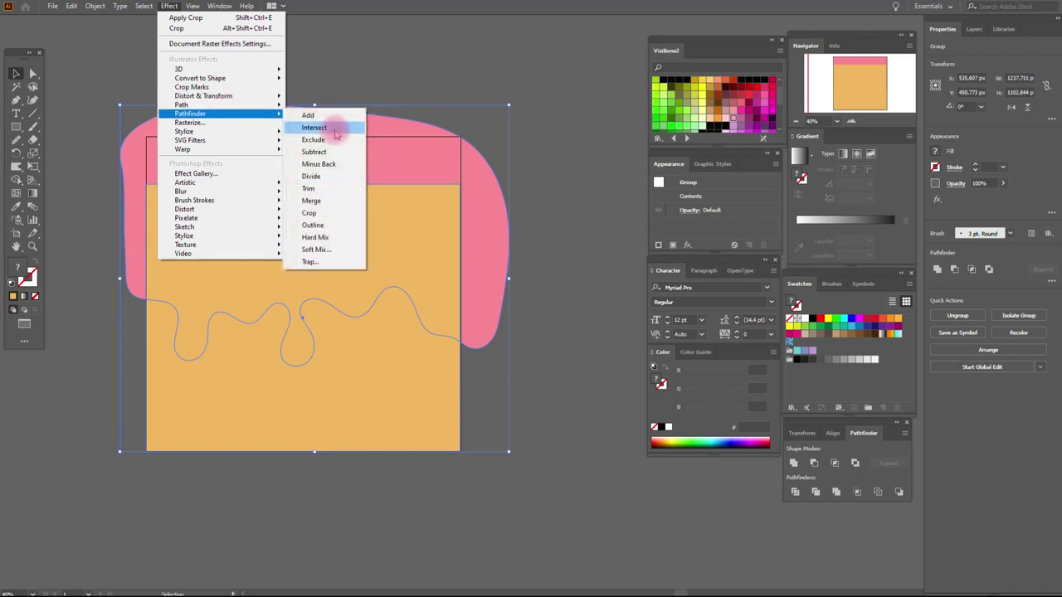
pyautogui.click(314, 128)
pyautogui.click(95, 5)
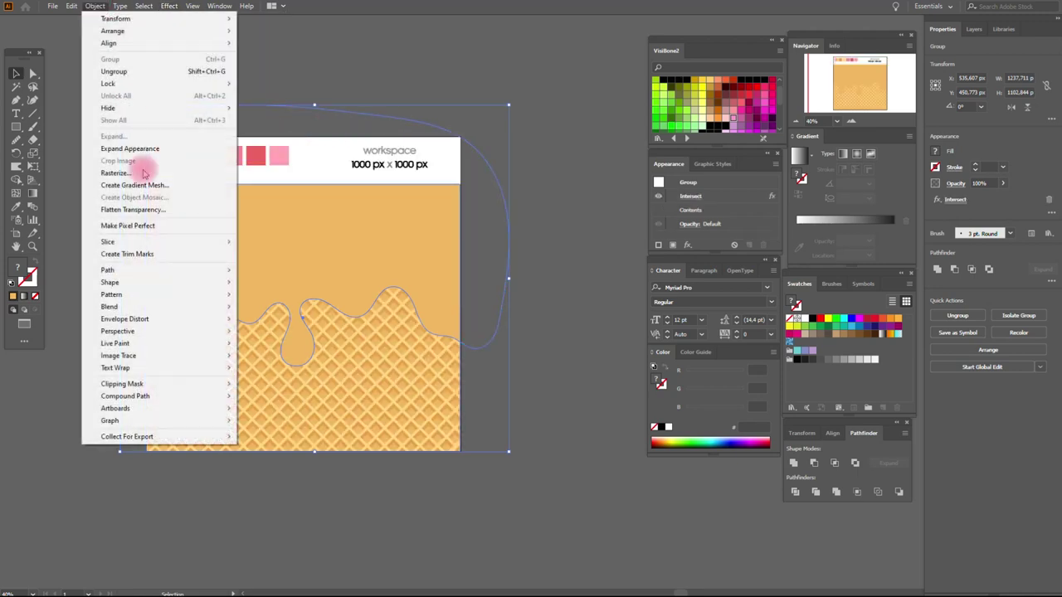
pyautogui.click(144, 148)
pyautogui.click(15, 206)
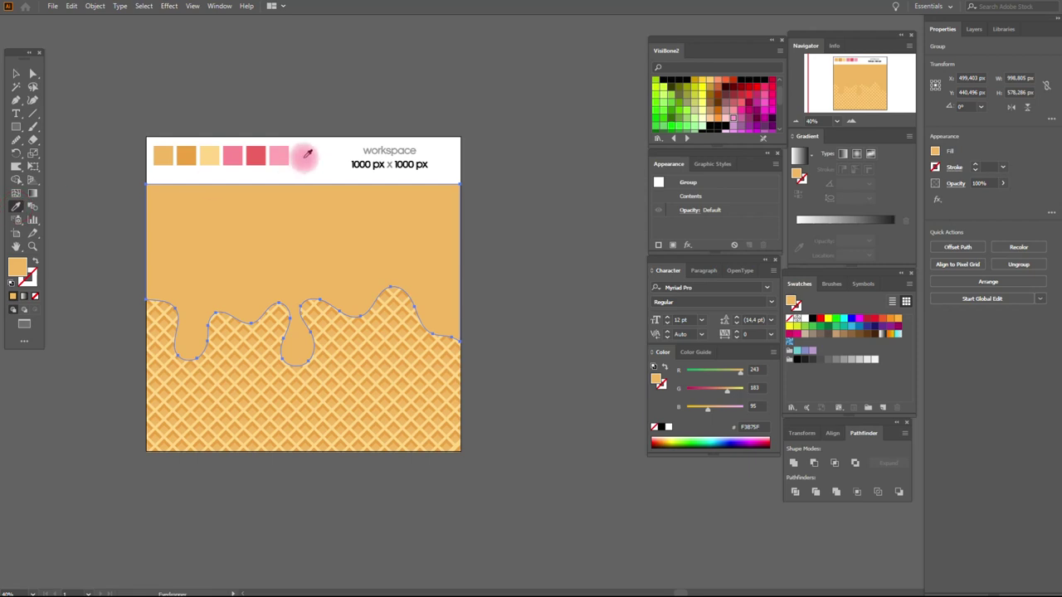
pyautogui.click(237, 154)
pyautogui.click(15, 73)
pyautogui.click(91, 83)
pyautogui.click(347, 232)
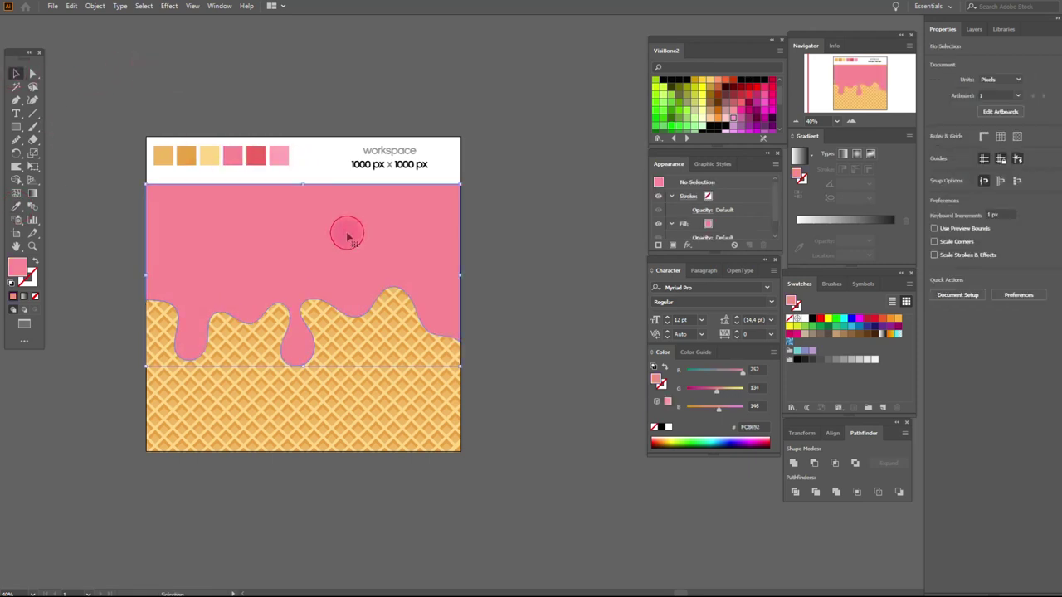
# Step: Turn the pink icing into a 10 by 10 gradient mesh and zoom in on the drips
pyautogui.click(170, 6)
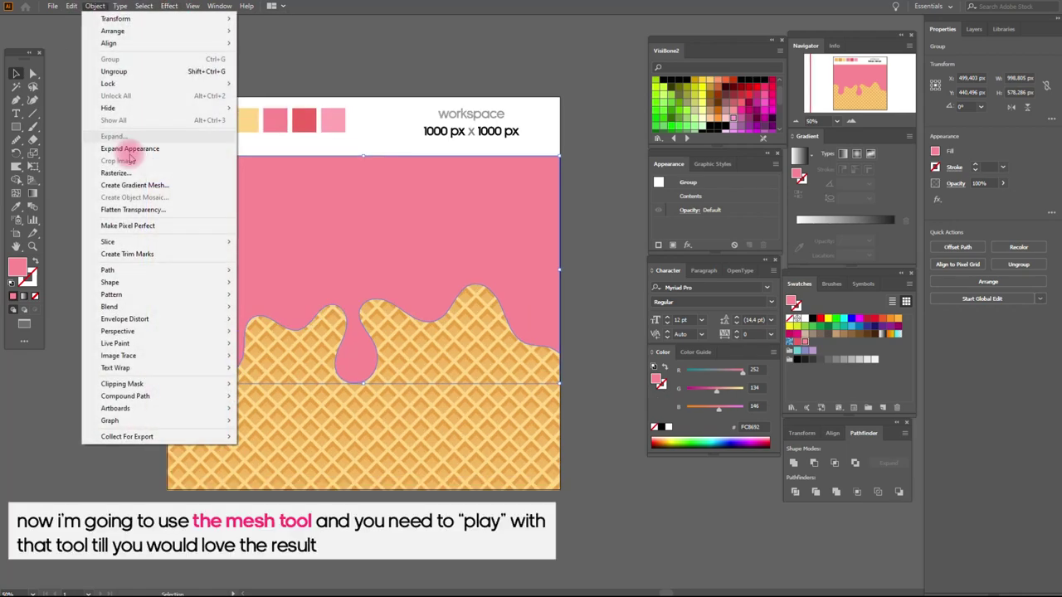
pyautogui.click(116, 136)
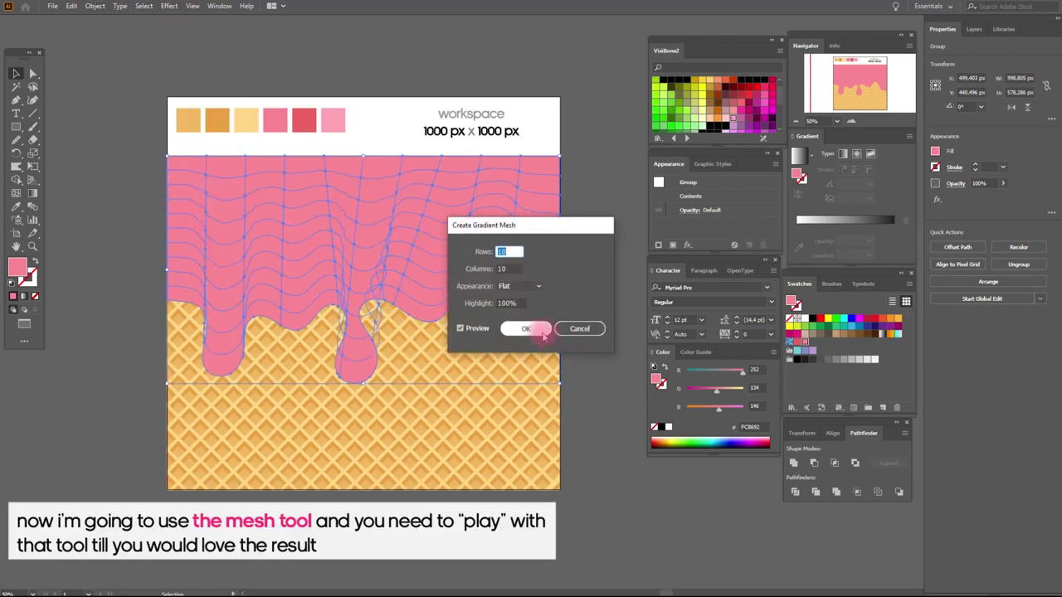
pyautogui.click(526, 328)
pyautogui.click(32, 246)
pyautogui.click(373, 368)
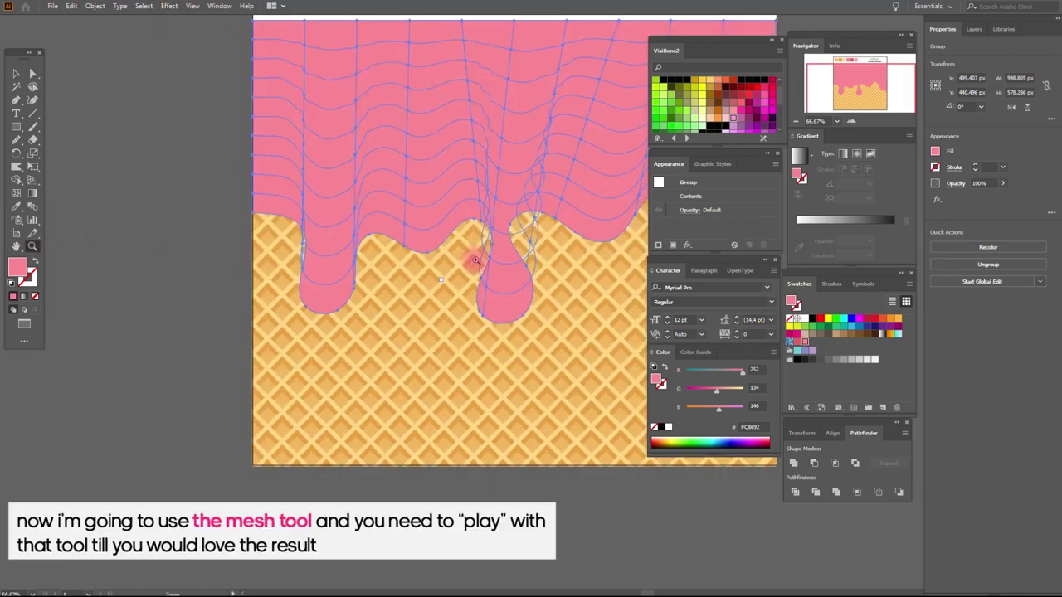
pyautogui.click(474, 257)
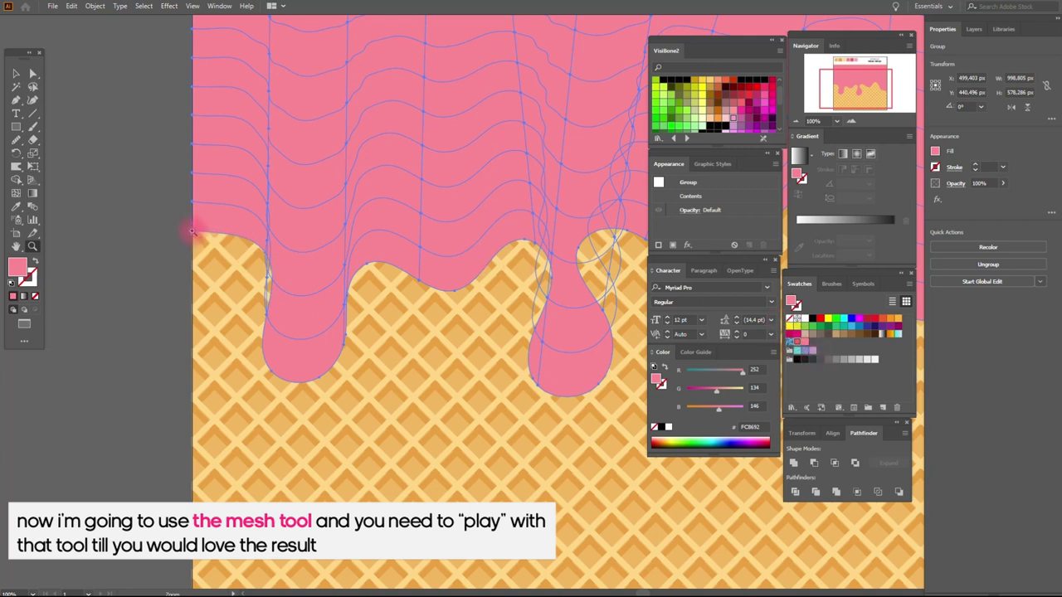
# Step: Shade the bottoms of the left and middle drips with darker pink mesh points
pyautogui.click(193, 232)
pyautogui.click(794, 341)
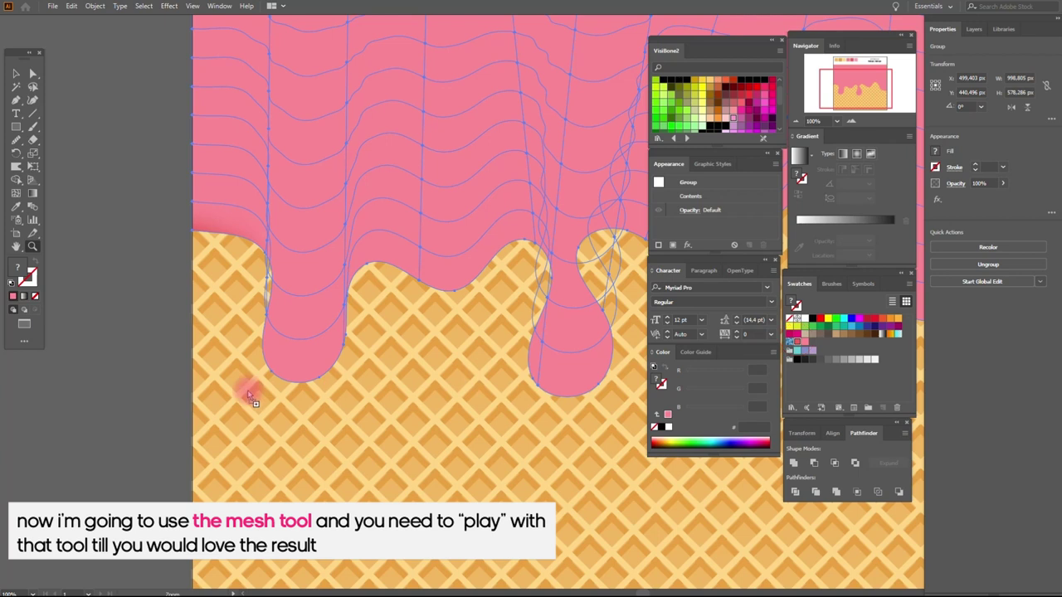
pyautogui.click(266, 314)
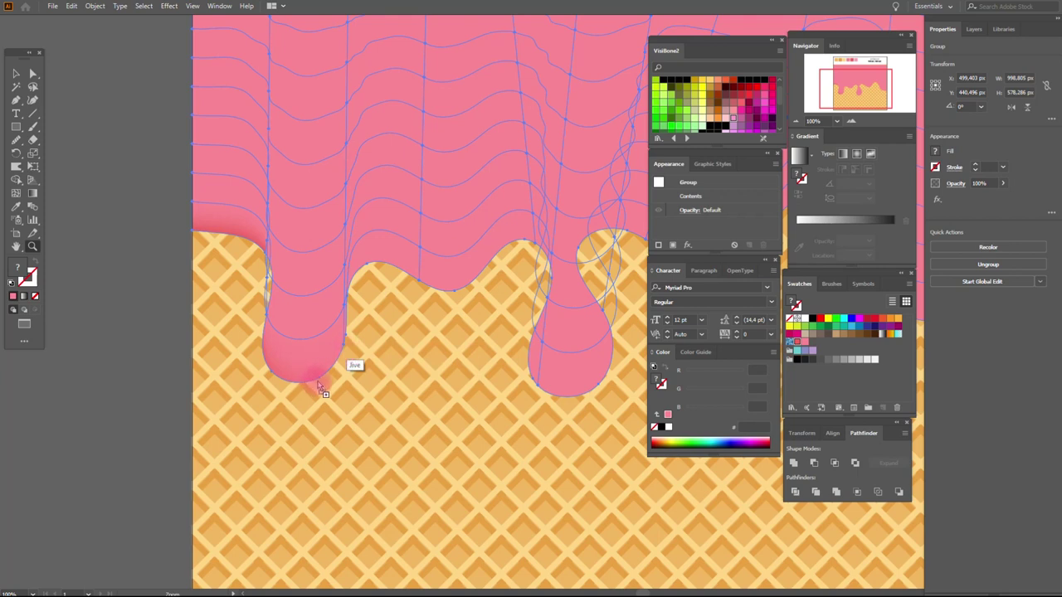
pyautogui.click(343, 345)
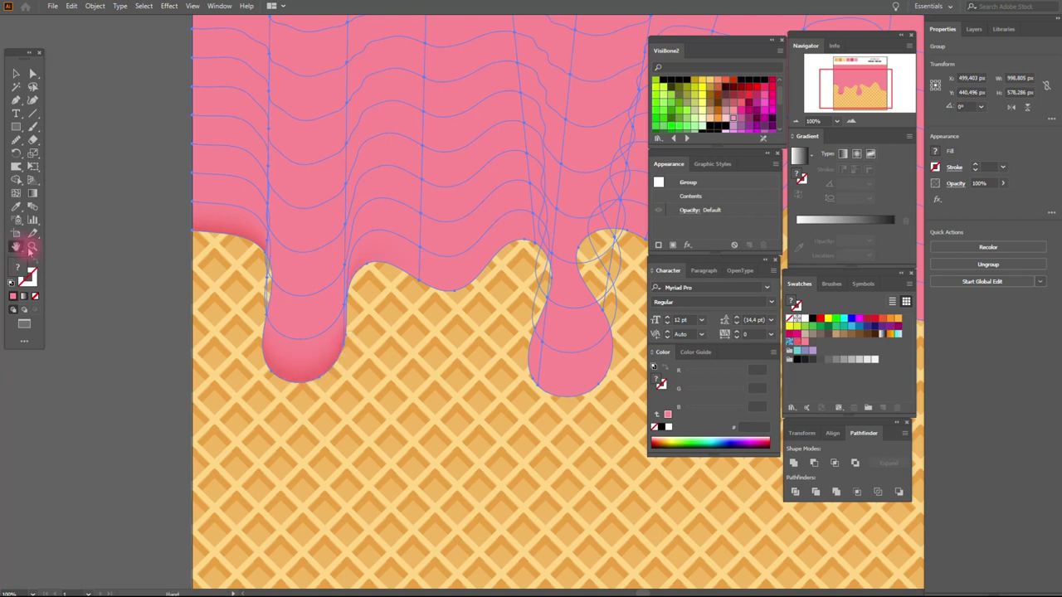
pyautogui.moveTo(410, 266); pyautogui.dragTo(327, 297)
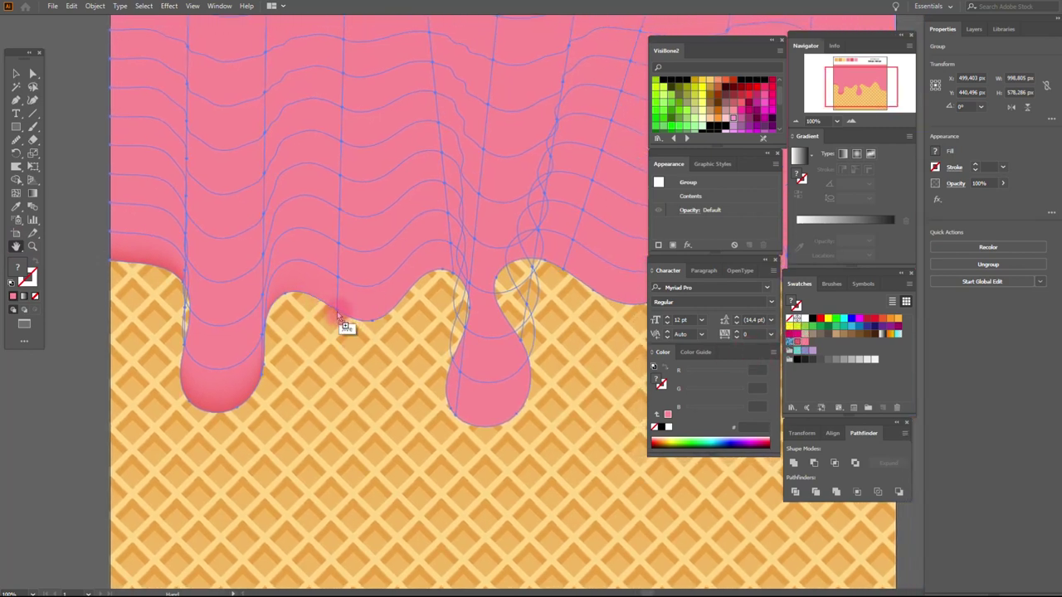
pyautogui.click(437, 325)
pyautogui.moveTo(436, 325); pyautogui.dragTo(323, 343)
pyautogui.click(352, 437)
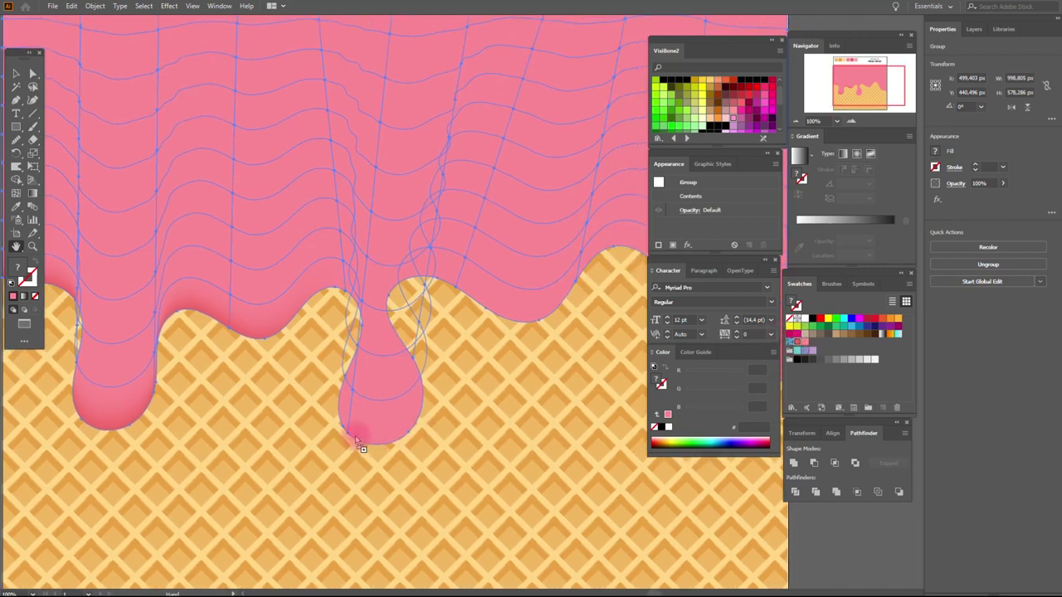
pyautogui.click(348, 431)
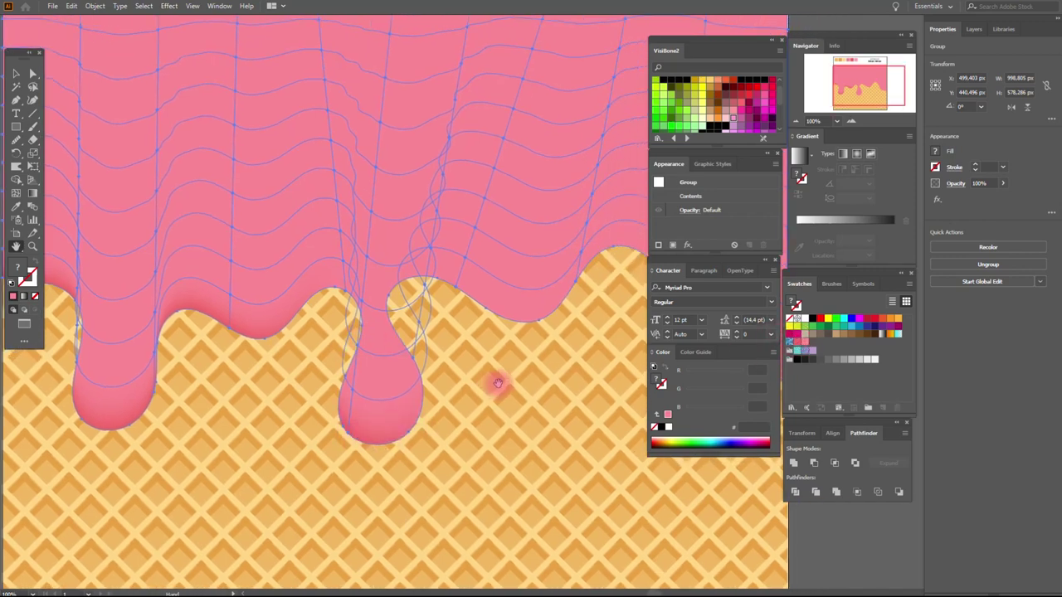
# Step: Add darker pink shading along the right drip's top edge and around the right bump
pyautogui.moveTo(497, 384); pyautogui.dragTo(415, 419)
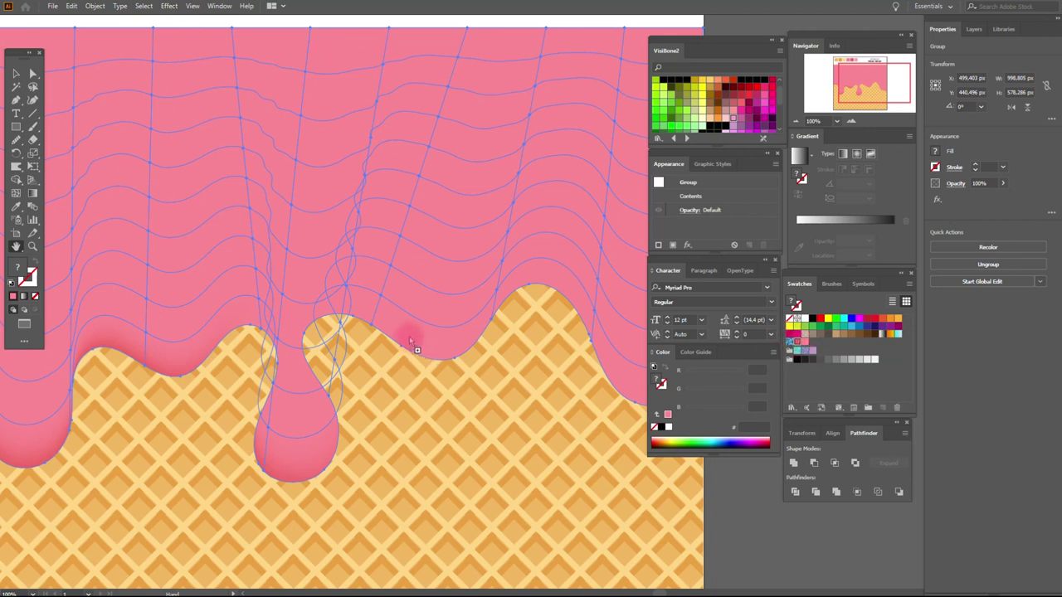
pyautogui.click(371, 329)
pyautogui.click(371, 324)
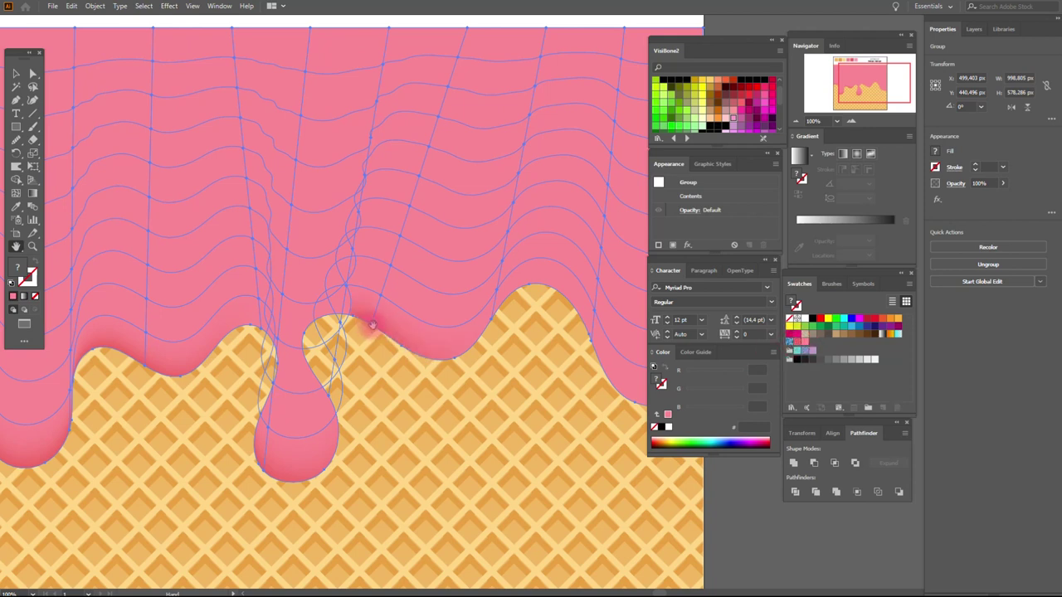
pyautogui.click(797, 343)
pyautogui.click(551, 332)
pyautogui.click(493, 320)
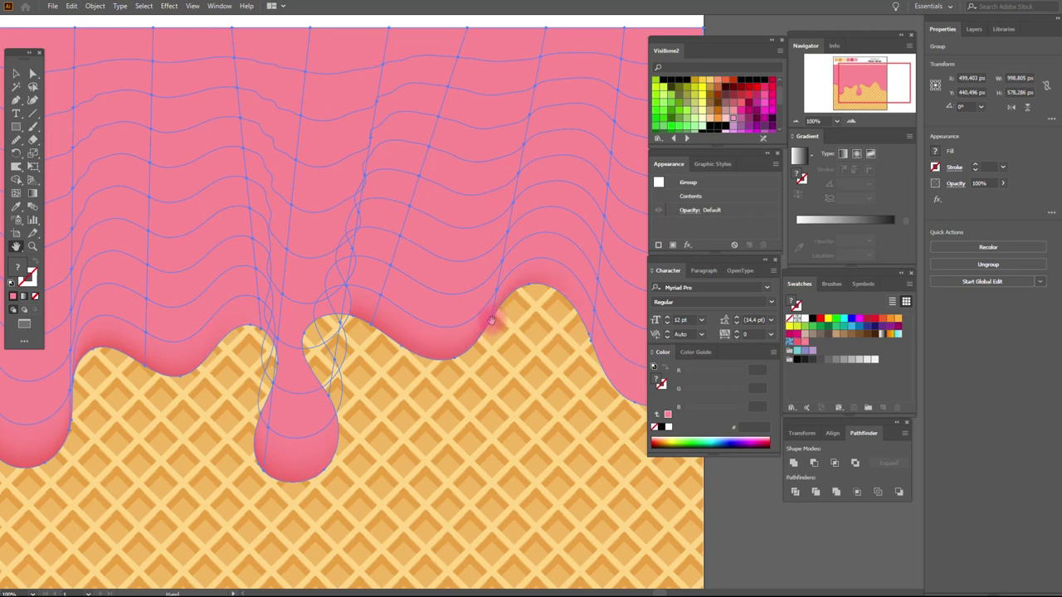
pyautogui.click(796, 343)
pyautogui.click(595, 347)
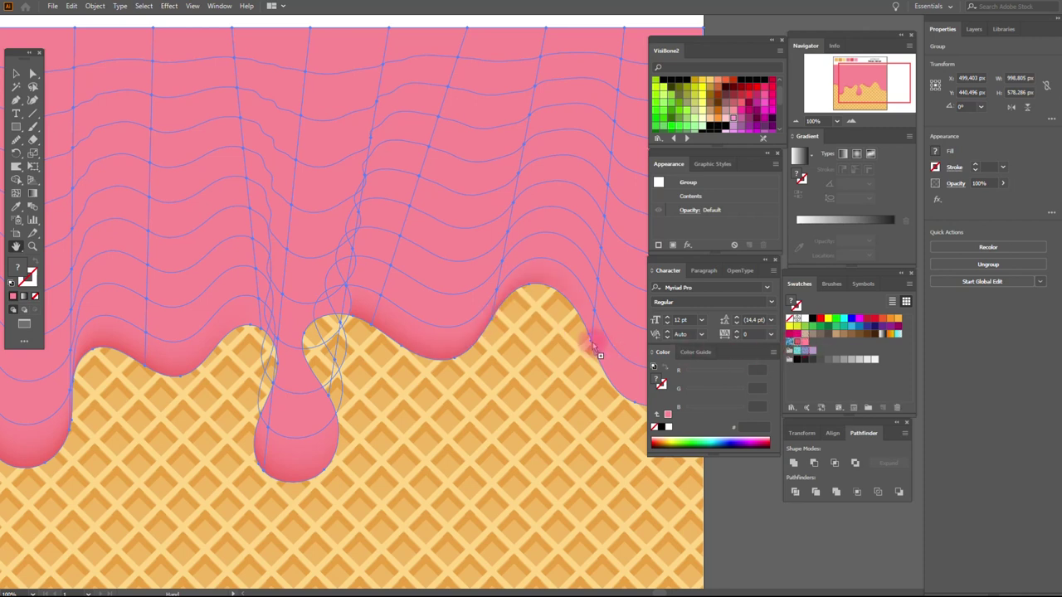
# Step: Darken the mesh point at the artwork's right edge and adjust a point beside the middle drip
pyautogui.moveTo(614, 368); pyautogui.dragTo(456, 368)
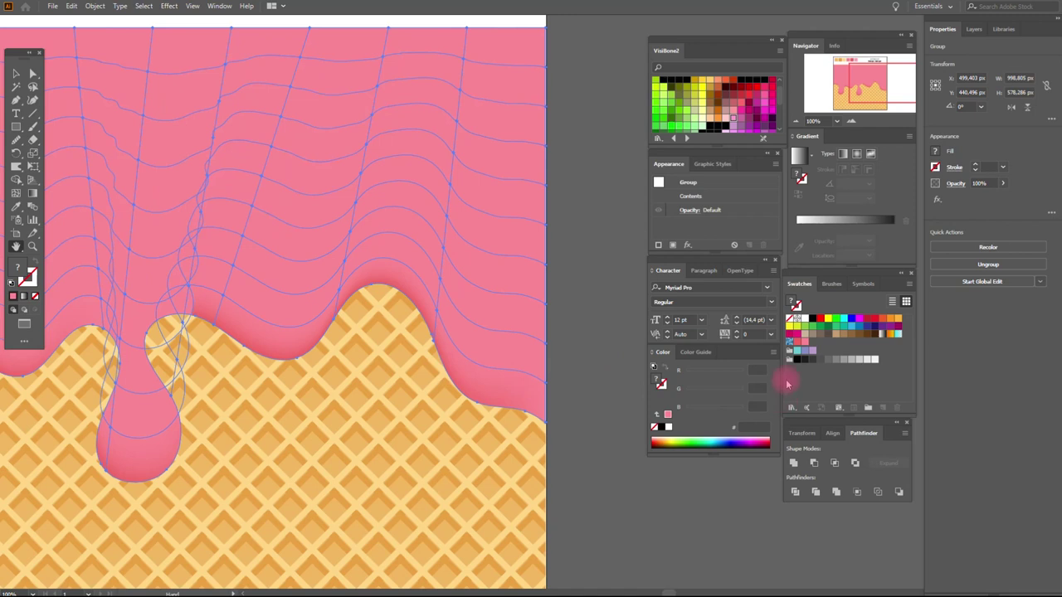
pyautogui.click(547, 426)
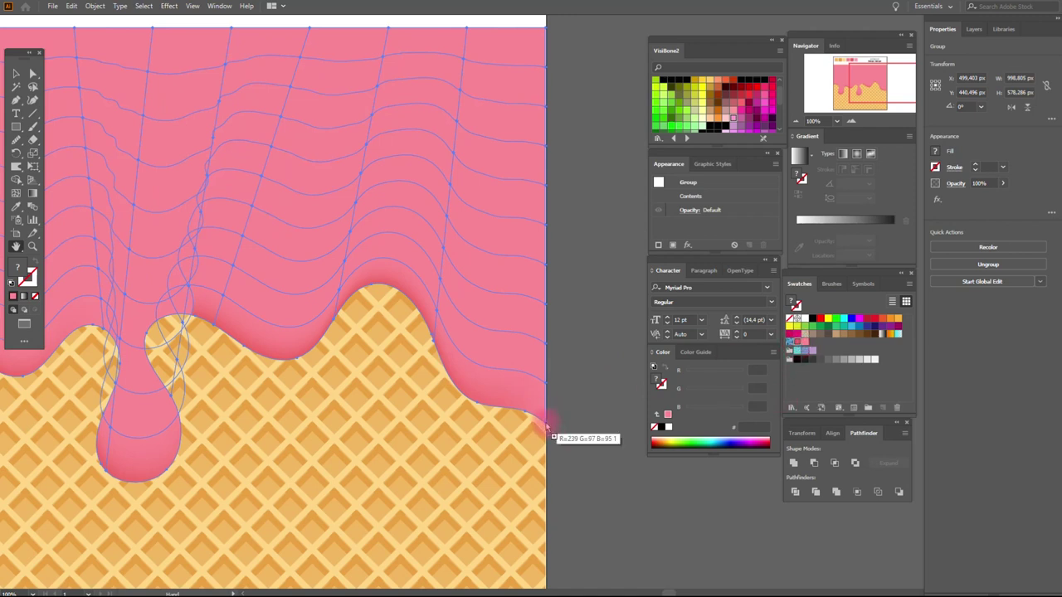
pyautogui.moveTo(427, 399); pyautogui.dragTo(604, 415)
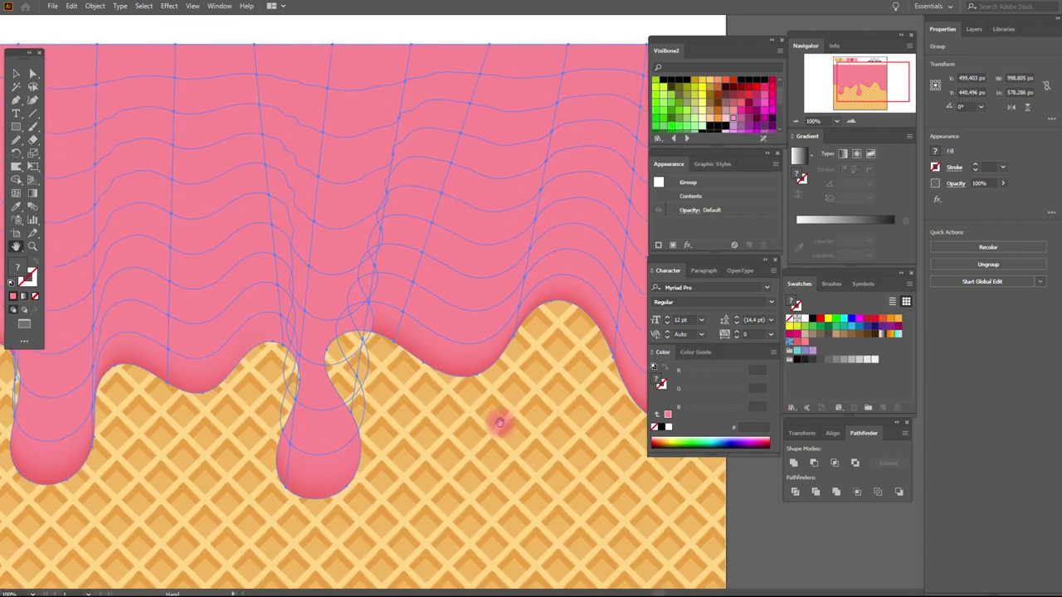
pyautogui.moveTo(500, 423); pyautogui.dragTo(522, 421)
pyautogui.click(15, 193)
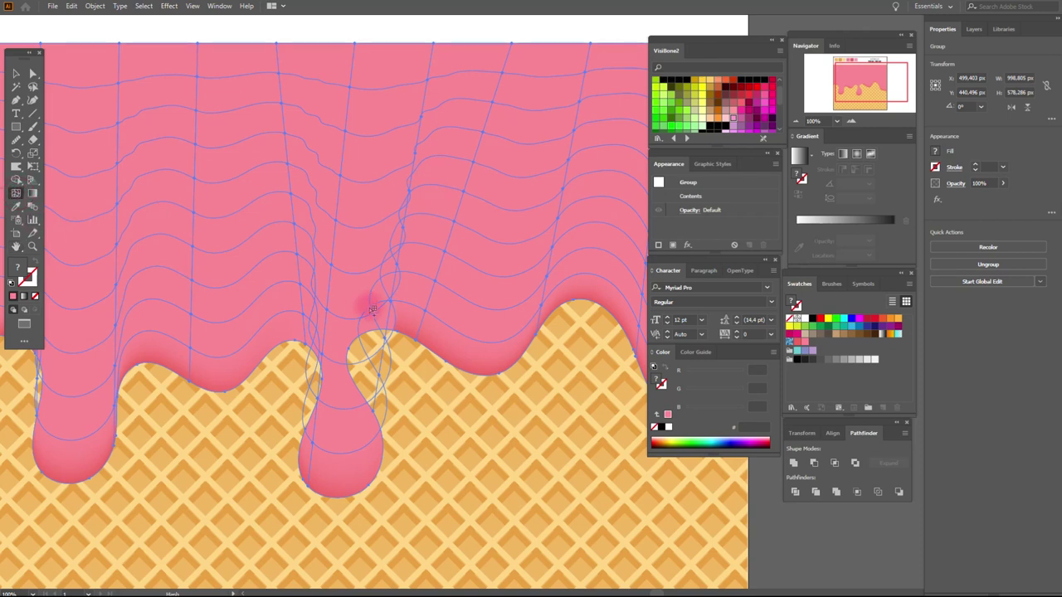
pyautogui.moveTo(372, 309); pyautogui.dragTo(398, 330)
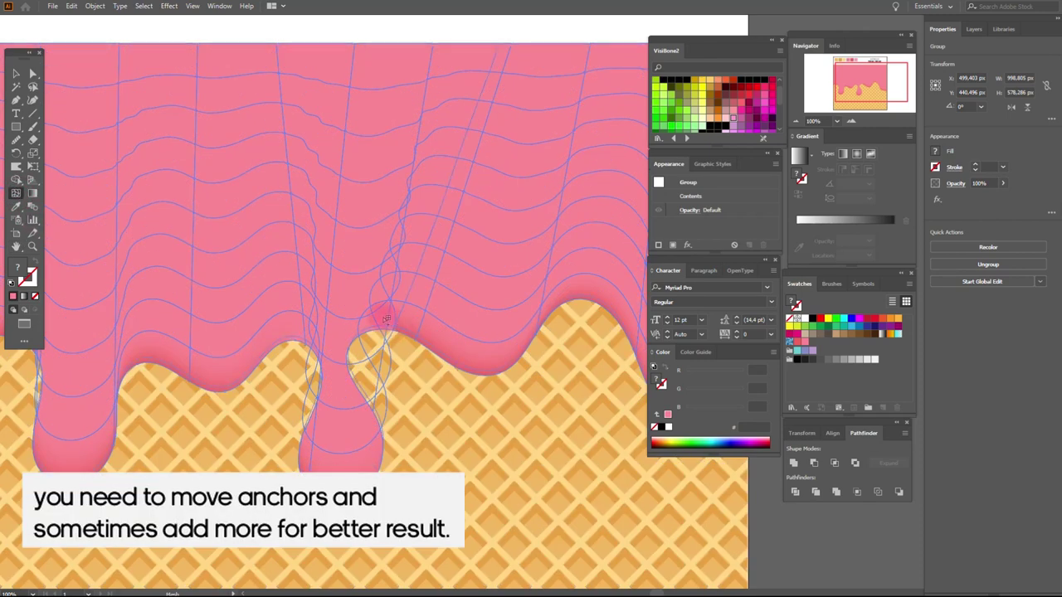
pyautogui.click(307, 281)
pyautogui.click(68, 7)
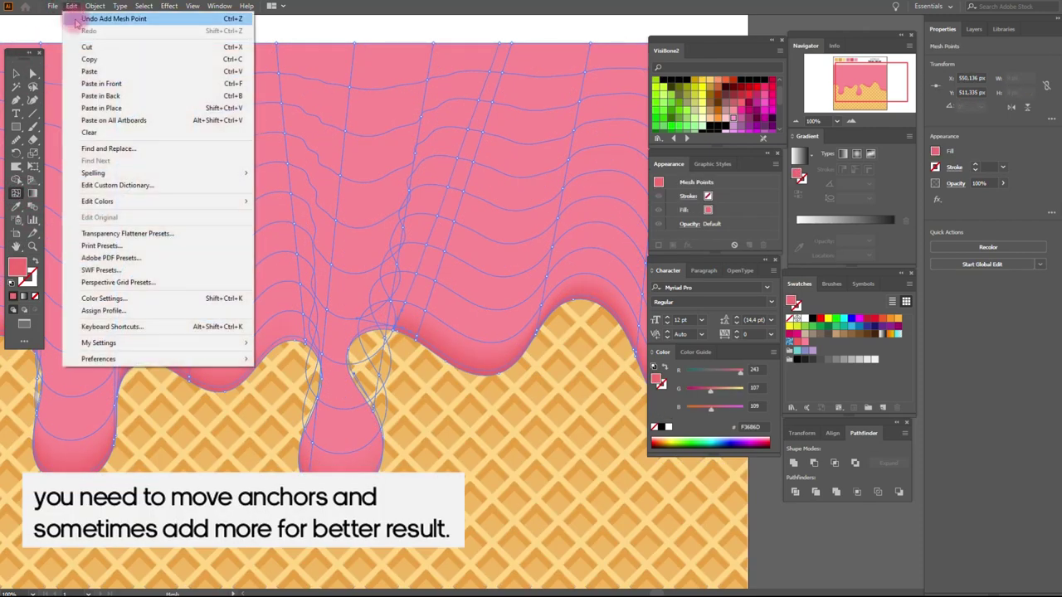
# Step: Undo the extra mesh point and move the dark pink points down into the middle drip
pyautogui.click(91, 20)
pyautogui.moveTo(389, 340)
pyautogui.mouseDown()
pyautogui.moveTo(358, 319)
pyautogui.moveTo(394, 340)
pyautogui.mouseUp()
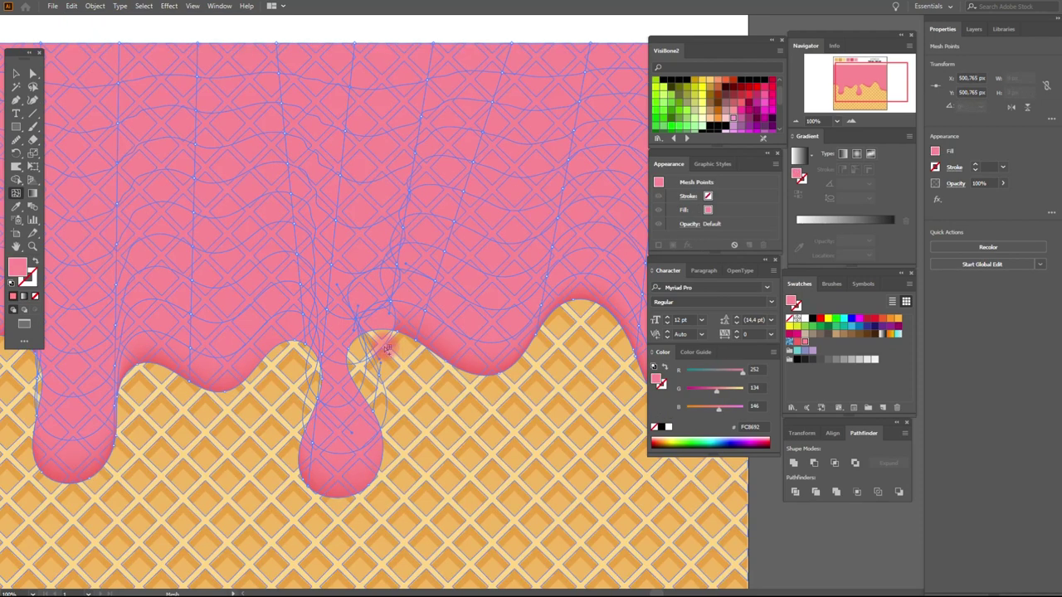
pyautogui.moveTo(396, 345)
pyautogui.mouseDown()
pyautogui.moveTo(400, 320)
pyautogui.moveTo(341, 289)
pyautogui.moveTo(324, 275)
pyautogui.moveTo(328, 259)
pyautogui.moveTo(351, 342)
pyautogui.moveTo(331, 334)
pyautogui.mouseUp()
pyautogui.click(72, 6)
pyautogui.click(83, 18)
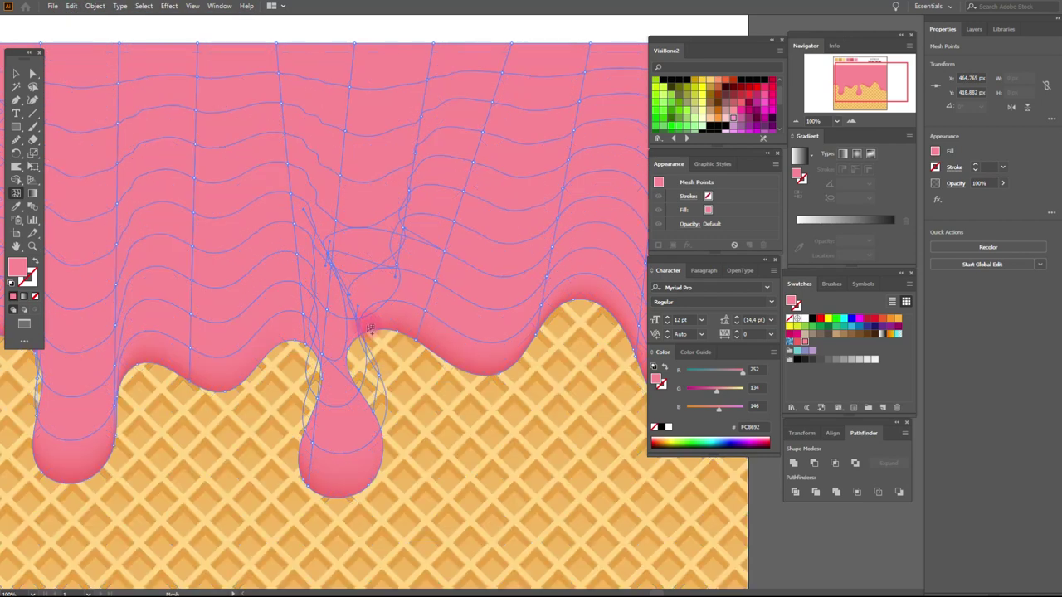
pyautogui.moveTo(358, 318)
pyautogui.mouseDown()
pyautogui.moveTo(309, 318)
pyautogui.moveTo(380, 387)
pyautogui.moveTo(340, 385)
pyautogui.mouseUp()
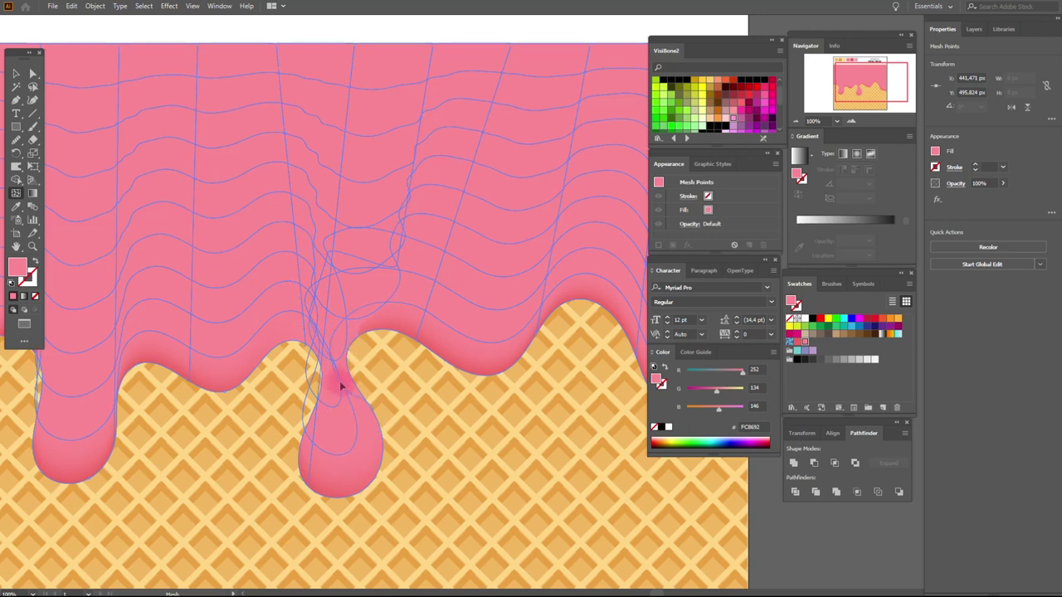
pyautogui.moveTo(342, 384); pyautogui.dragTo(369, 427)
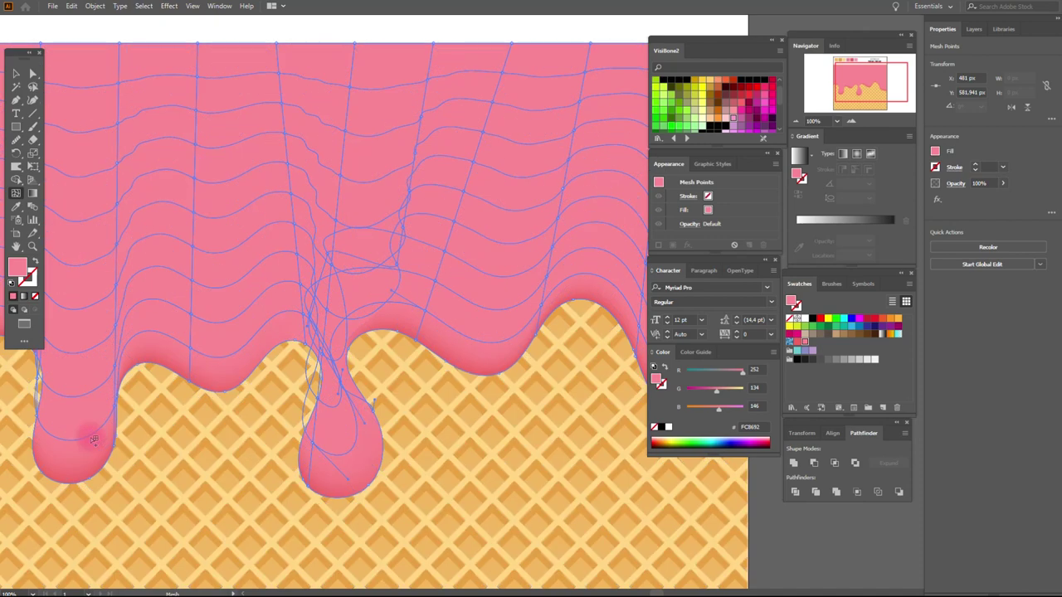
# Step: Pull the left drip's edge mesh point downward, then deselect to preview the shading
pyautogui.click(16, 247)
pyautogui.moveTo(176, 267); pyautogui.dragTo(285, 267)
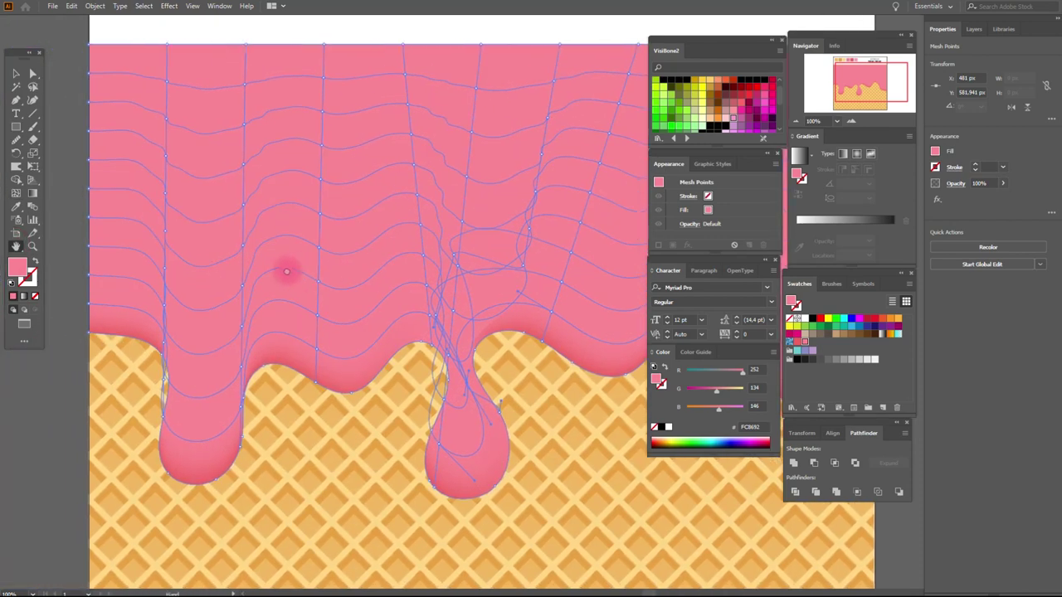
pyautogui.click(16, 73)
pyautogui.click(63, 103)
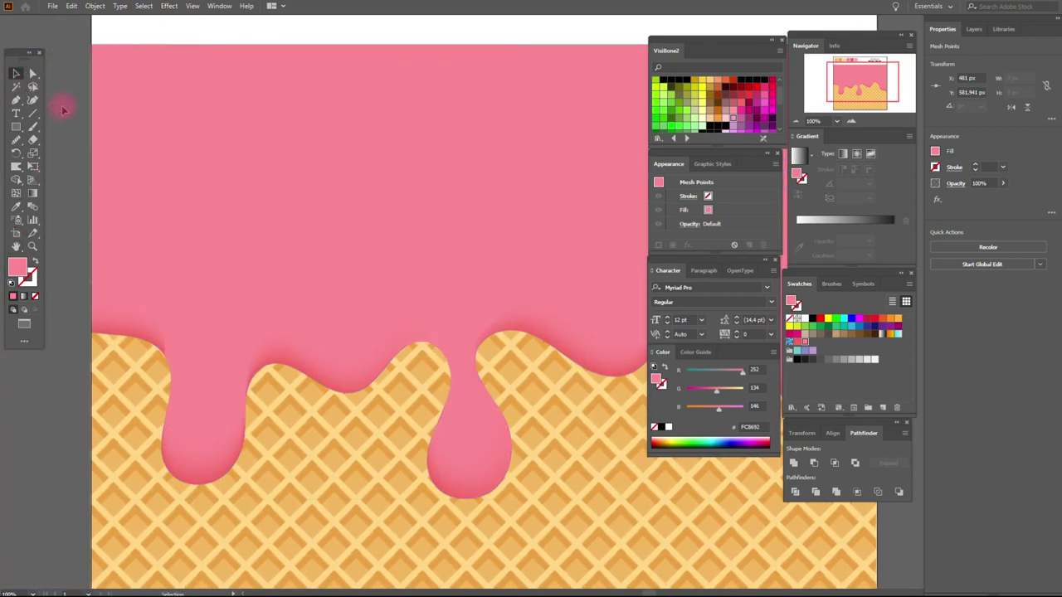
pyautogui.click(206, 249)
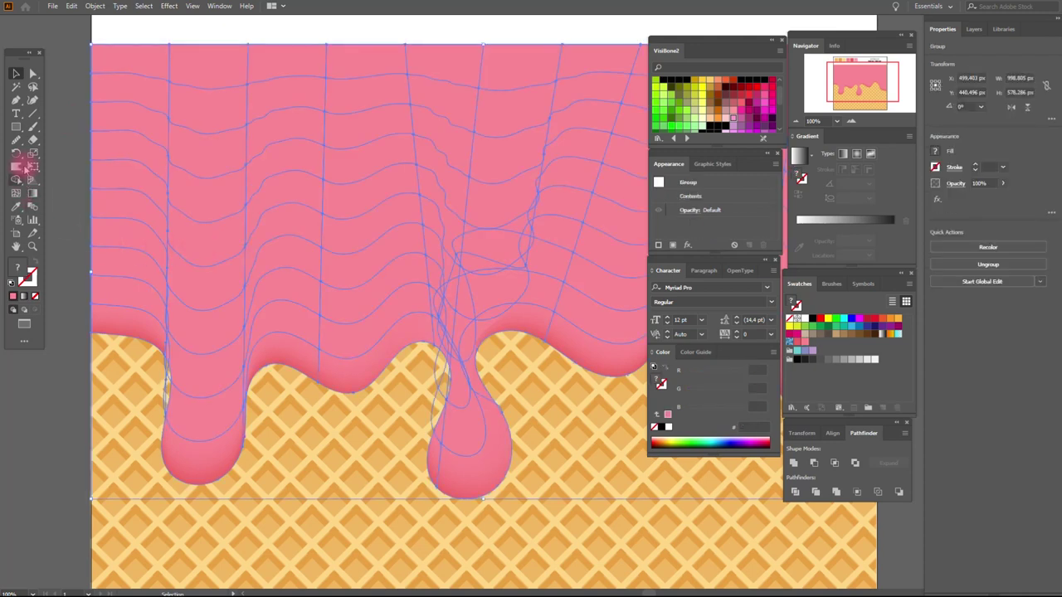
pyautogui.click(15, 192)
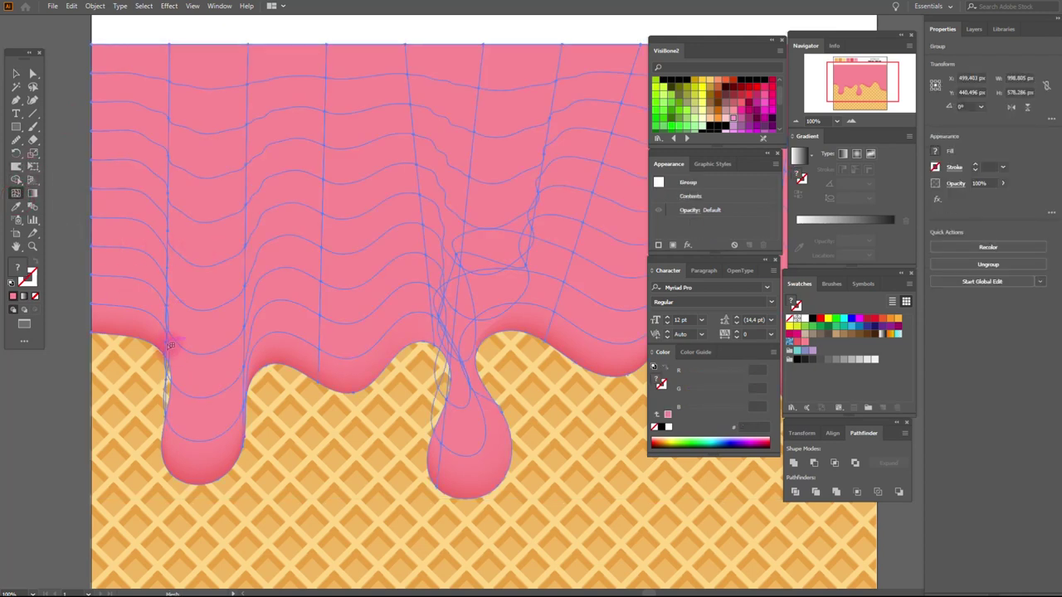
pyautogui.click(168, 344)
pyautogui.moveTo(187, 355); pyautogui.dragTo(188, 386)
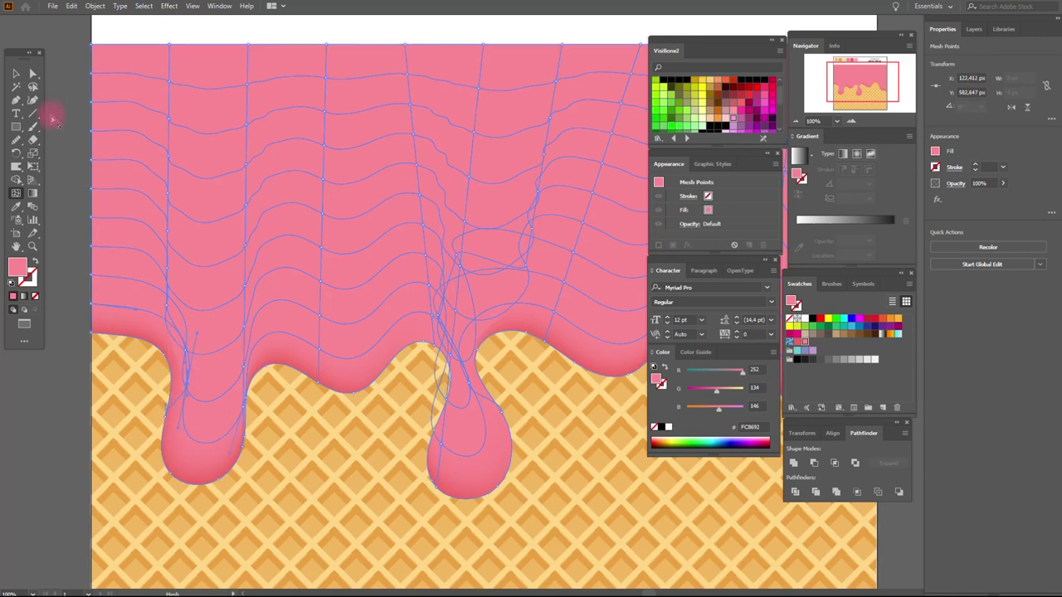
pyautogui.click(16, 73)
pyautogui.click(56, 93)
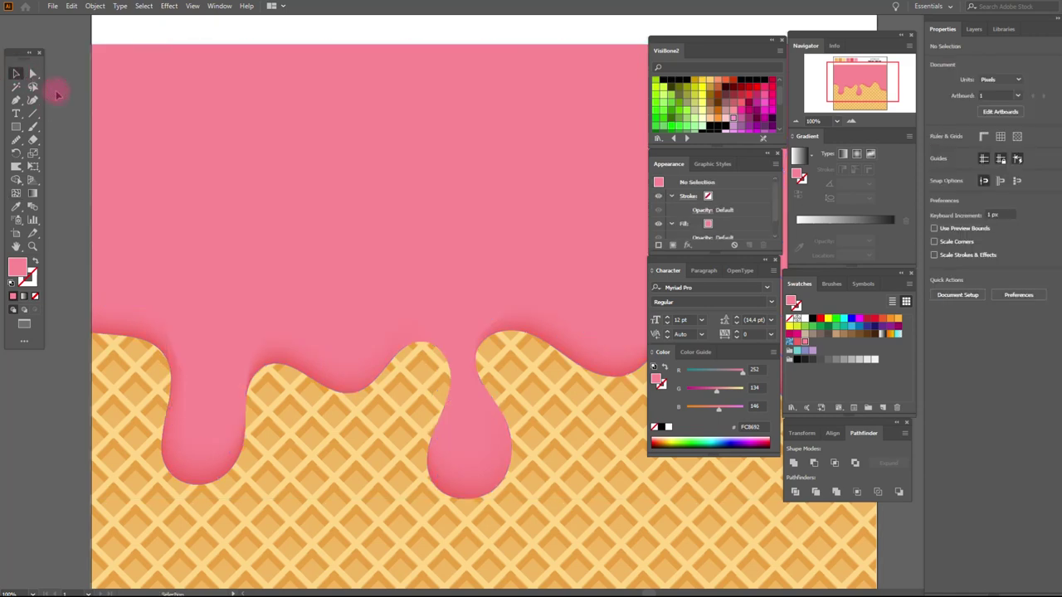
# Step: Recentre on the drips and apply darker pink to a mesh point on the drip
pyautogui.click(15, 246)
pyautogui.moveTo(430, 337); pyautogui.dragTo(297, 286)
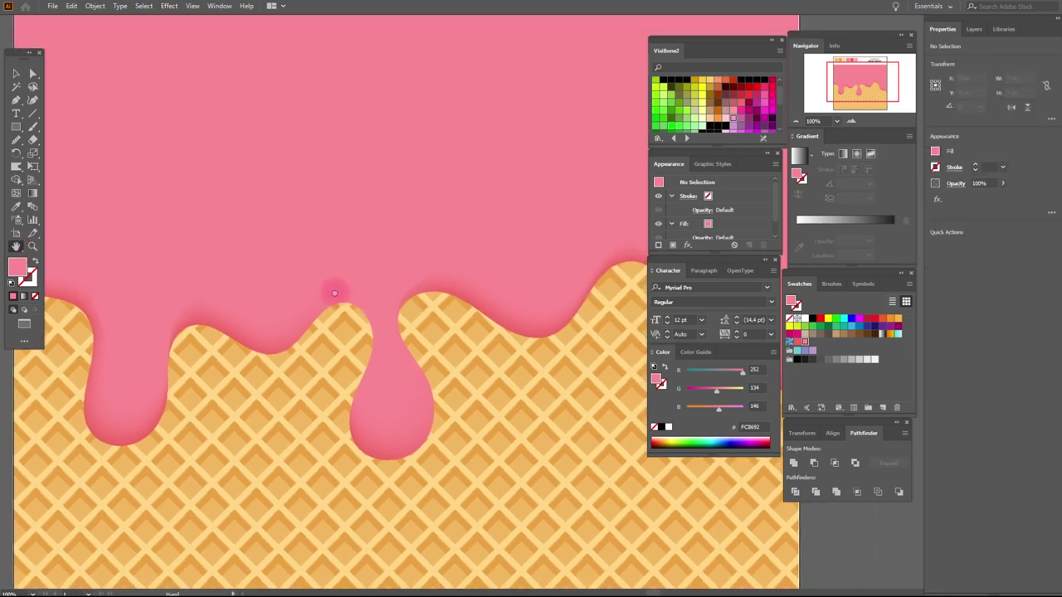
pyautogui.moveTo(454, 285)
pyautogui.mouseDown()
pyautogui.moveTo(322, 301)
pyautogui.moveTo(339, 291)
pyautogui.moveTo(500, 299)
pyautogui.moveTo(520, 316)
pyautogui.mouseUp()
pyautogui.click(16, 74)
pyautogui.click(363, 199)
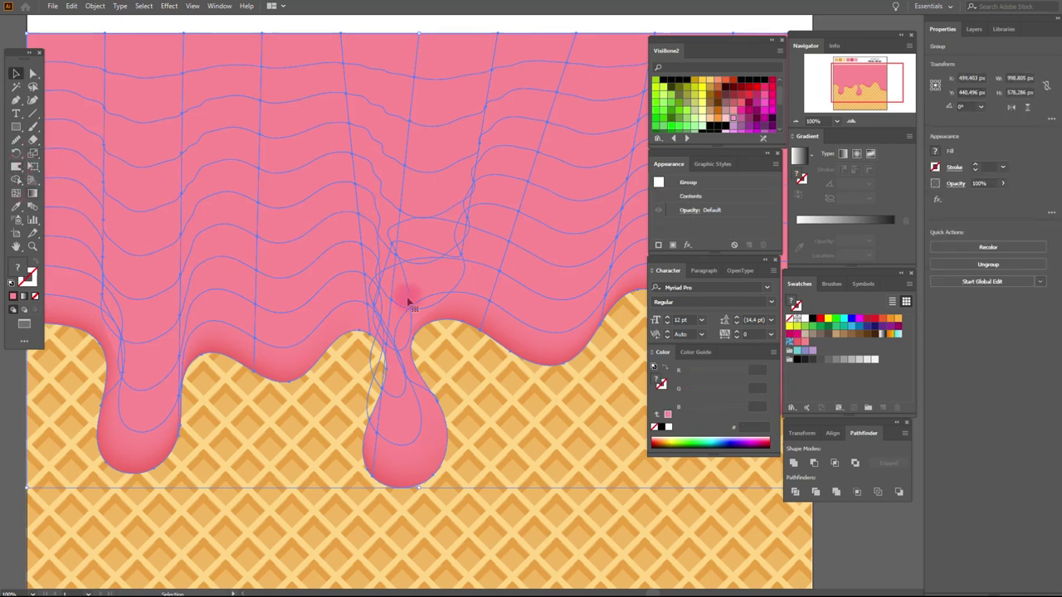
pyautogui.moveTo(795, 340); pyautogui.dragTo(371, 339)
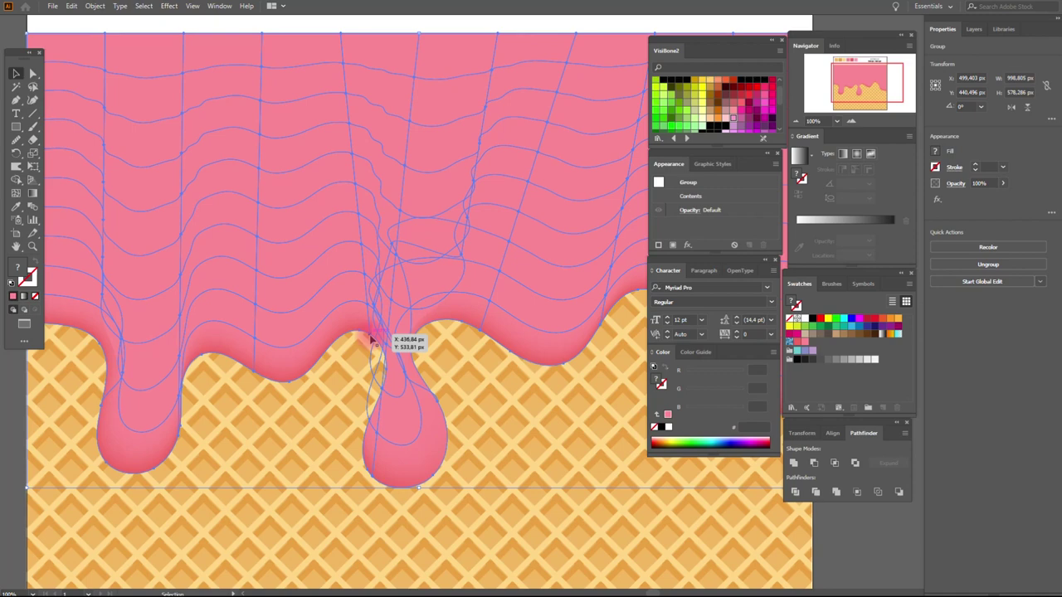
# Step: Move a mesh point near the middle drip toward its edge, undoing the unwanted move
pyautogui.click(16, 192)
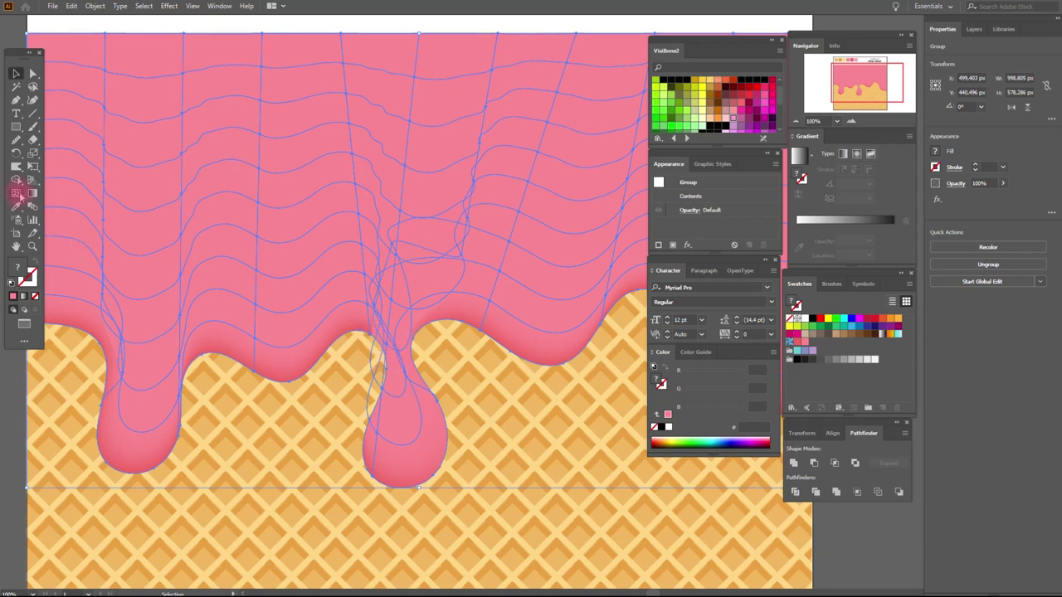
pyautogui.click(376, 345)
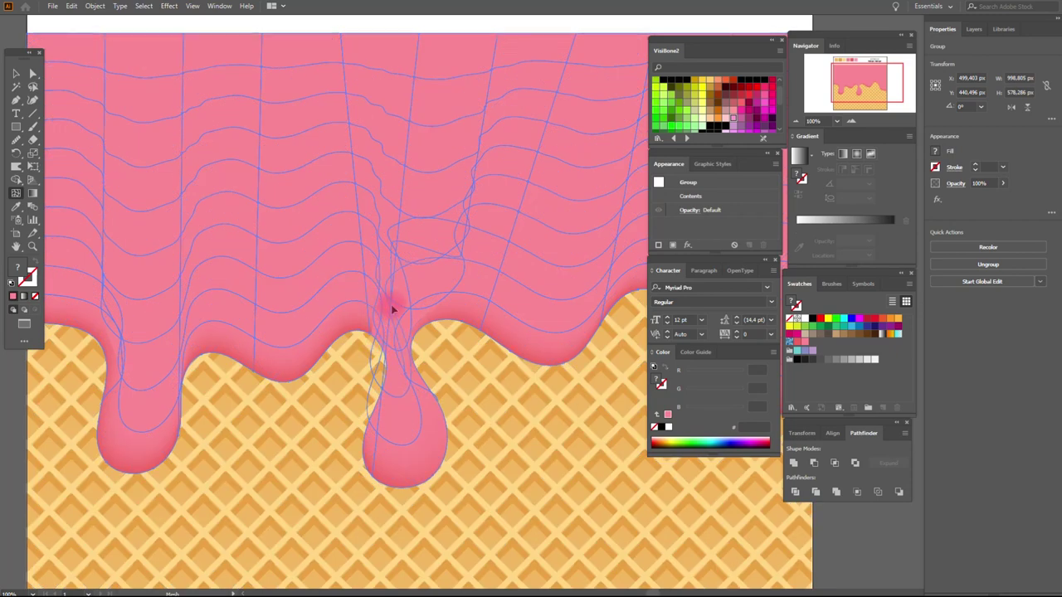
pyautogui.moveTo(393, 309)
pyautogui.mouseDown()
pyautogui.moveTo(383, 343)
pyautogui.moveTo(397, 363)
pyautogui.moveTo(398, 347)
pyautogui.mouseUp()
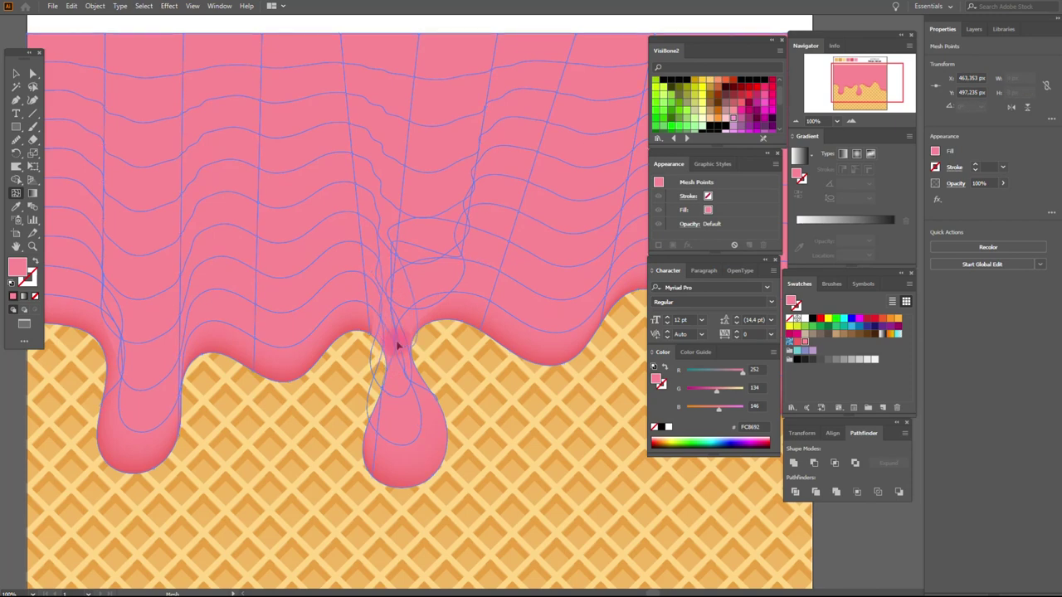
pyautogui.moveTo(393, 395)
pyautogui.mouseDown()
pyautogui.moveTo(402, 351)
pyautogui.moveTo(423, 356)
pyautogui.mouseUp()
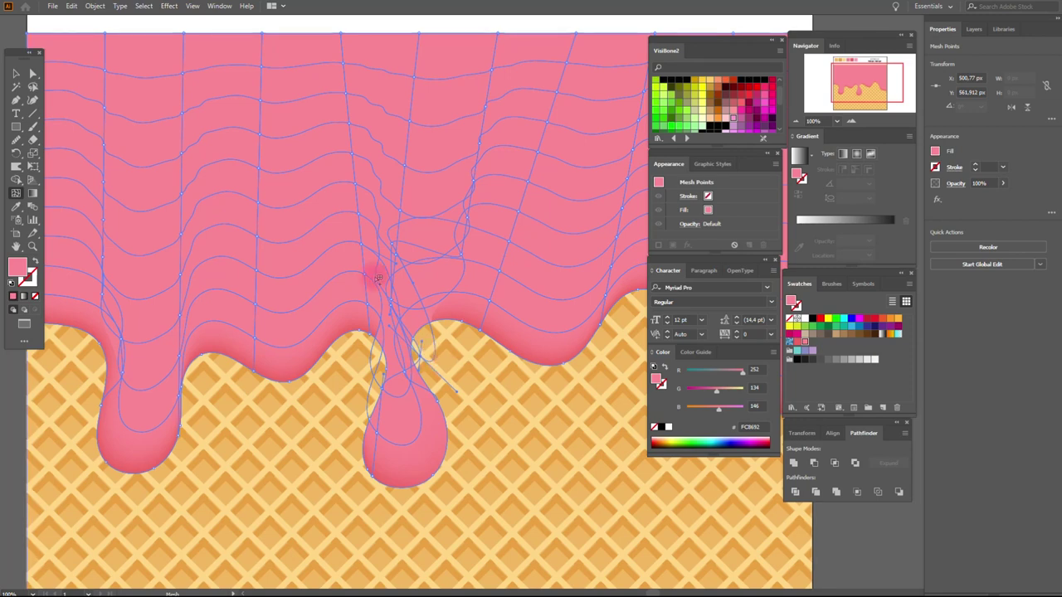
pyautogui.click(72, 6)
pyautogui.click(116, 18)
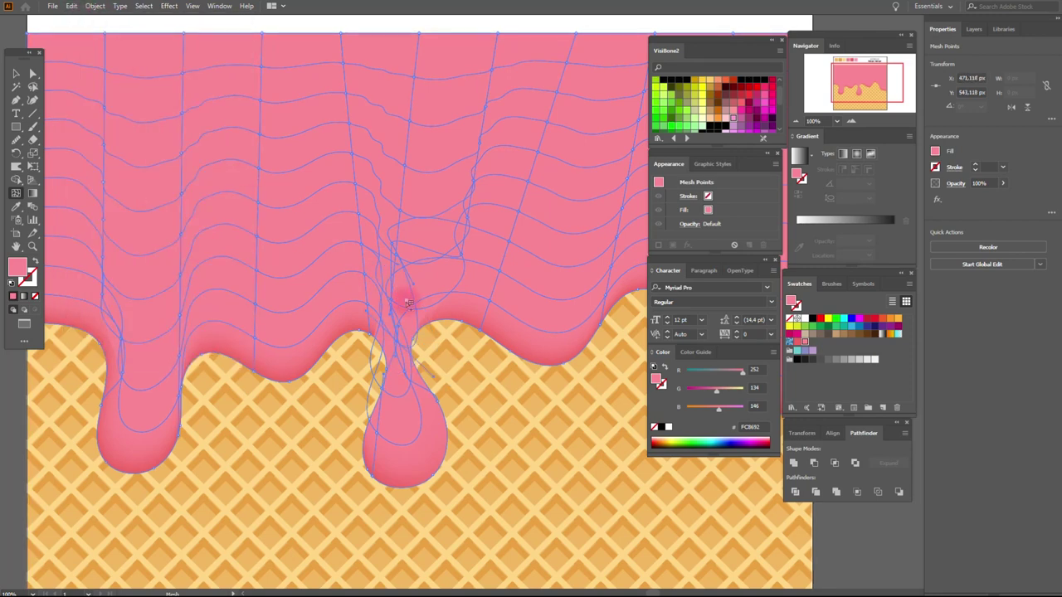
# Step: Colour a neighbouring mesh point darker pink, deselect, and zoom out to view the artboard
pyautogui.click(378, 332)
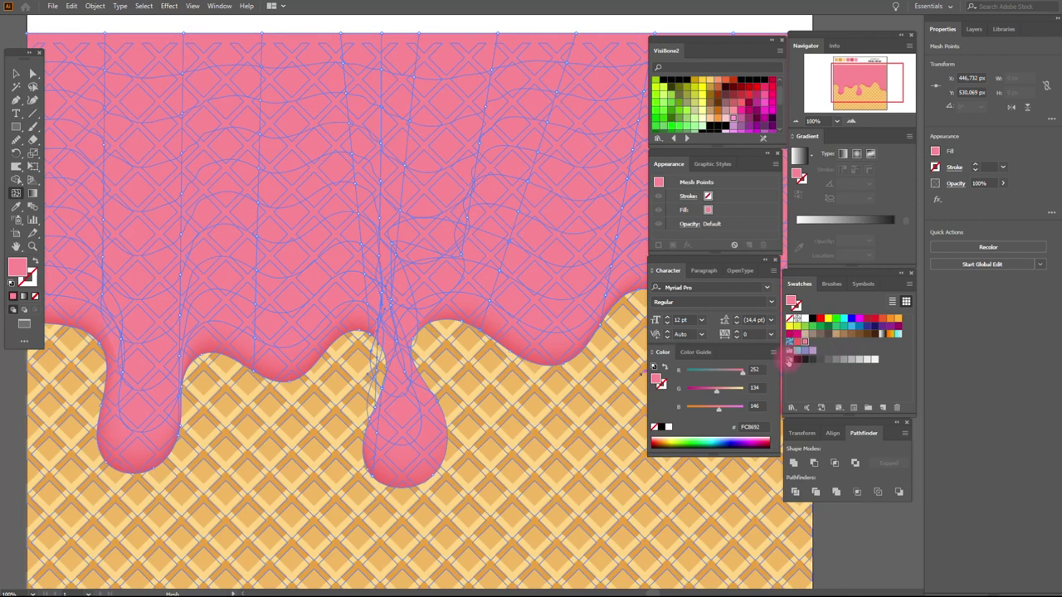
pyautogui.moveTo(805, 341)
pyautogui.mouseDown()
pyautogui.moveTo(380, 352)
pyautogui.moveTo(373, 341)
pyautogui.mouseUp()
pyautogui.click(16, 73)
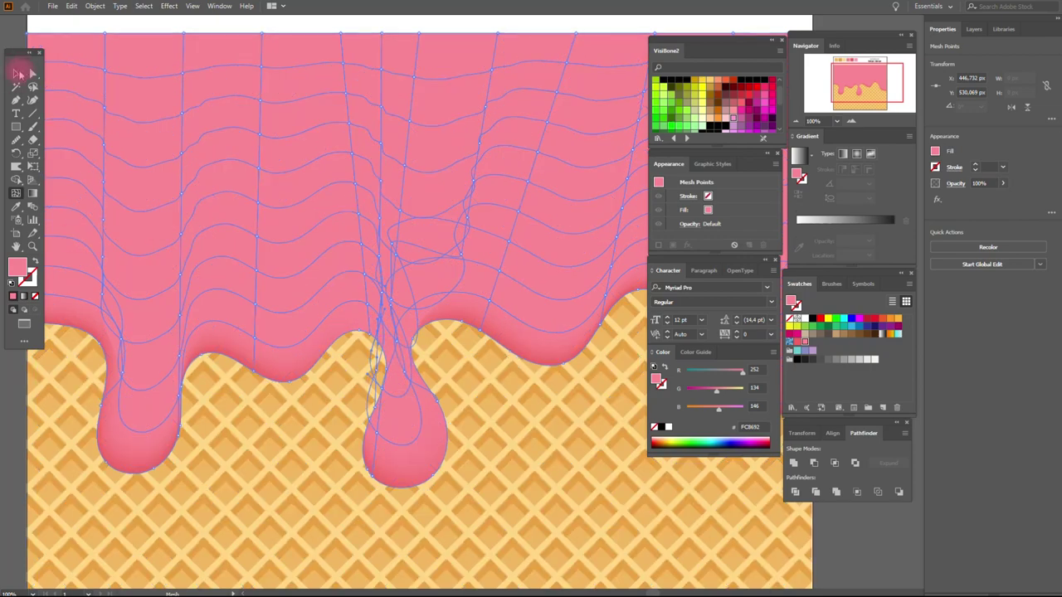
pyautogui.click(299, 403)
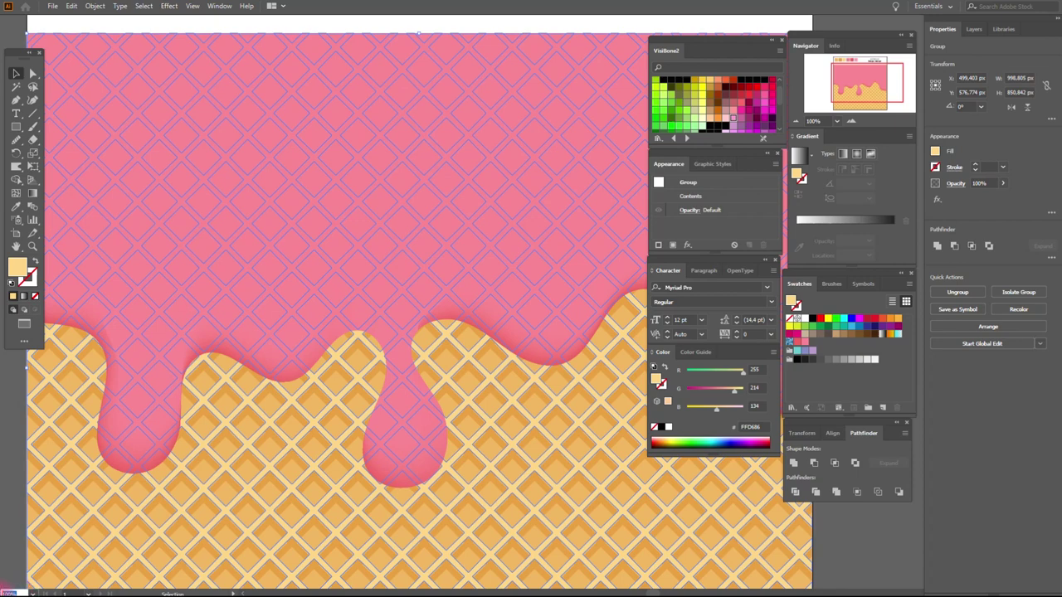
pyautogui.hotkey('ctrl', '-')
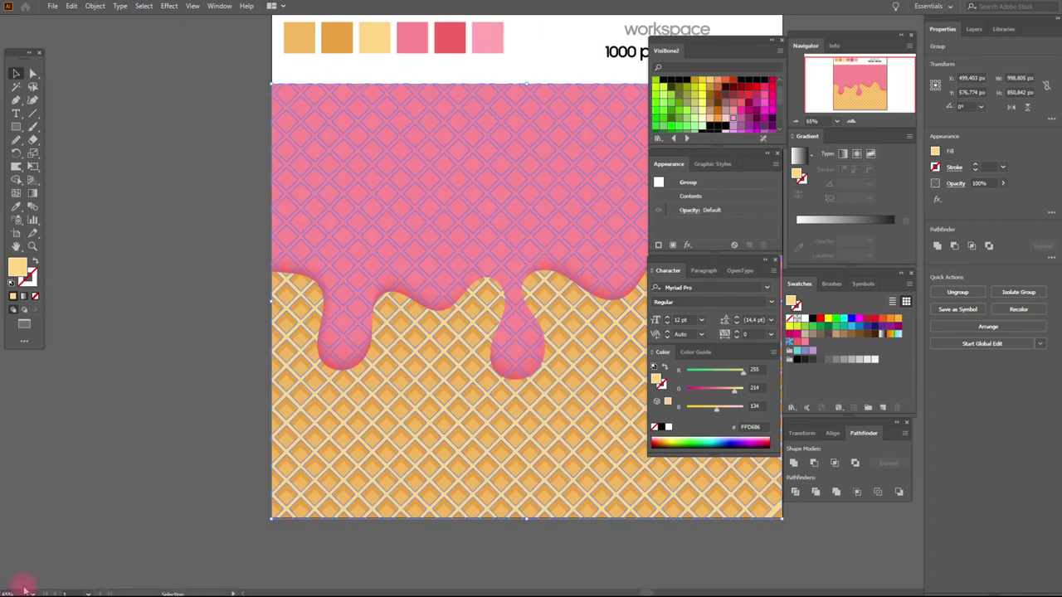
# Step: Centre the artboard and deselect everything to preview the artwork
pyautogui.click(16, 246)
pyautogui.moveTo(519, 248); pyautogui.dragTo(340, 258)
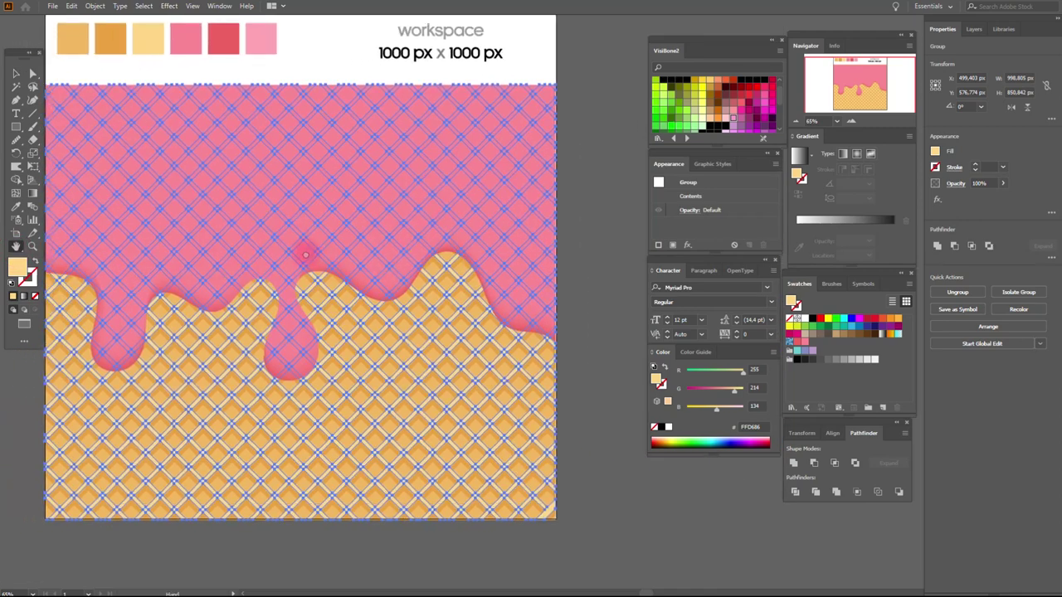
pyautogui.click(16, 73)
pyautogui.click(50, 97)
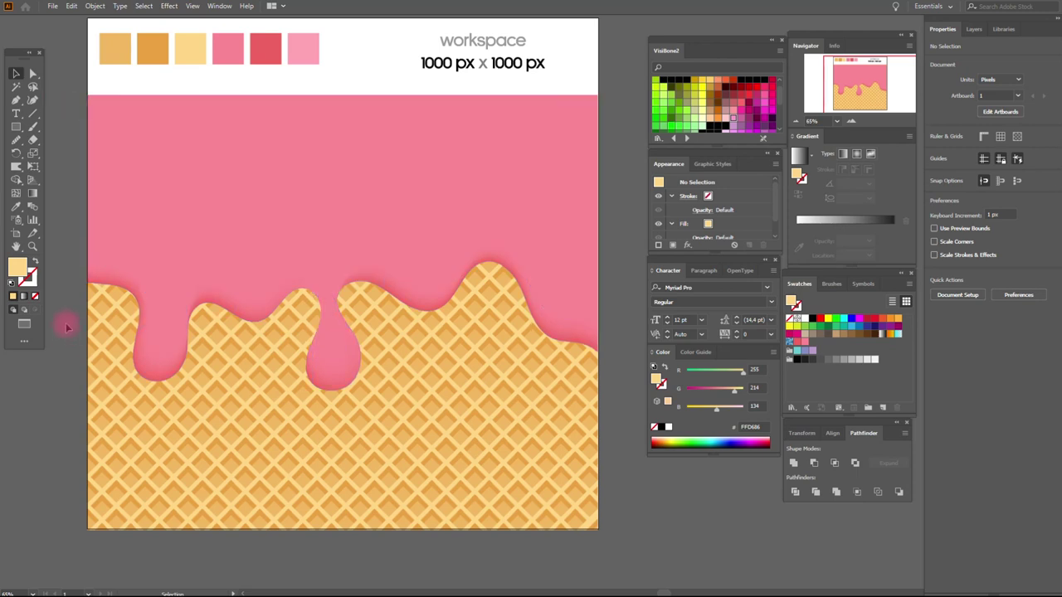
# Step: Zoom in on the right drip and add a repositioned mesh point in its neck
pyautogui.click(32, 246)
pyautogui.click(395, 310)
pyautogui.click(523, 290)
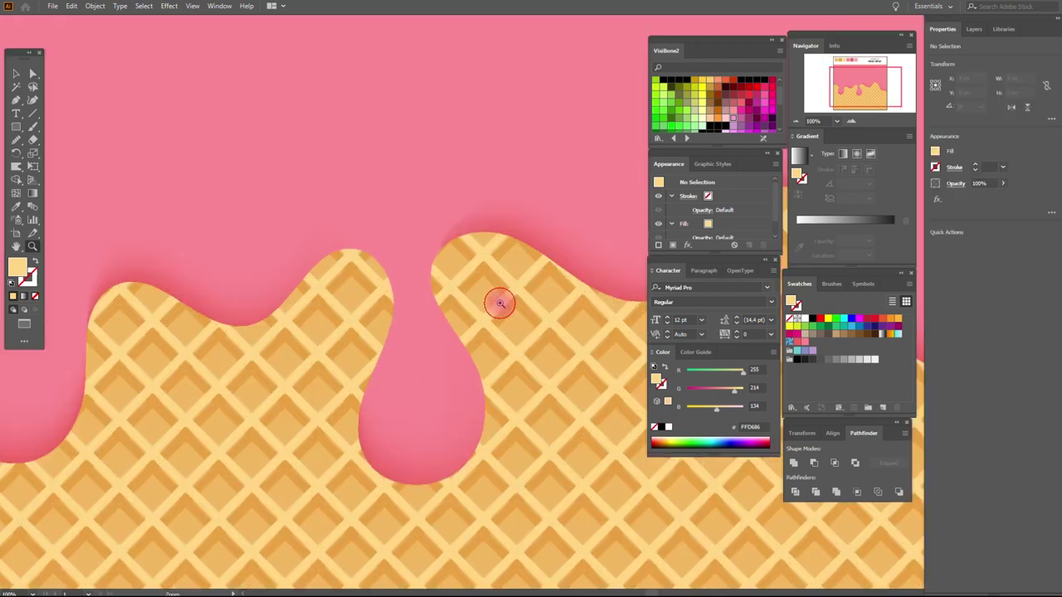
pyautogui.click(594, 287)
pyautogui.click(15, 73)
pyautogui.click(58, 218)
pyautogui.click(16, 193)
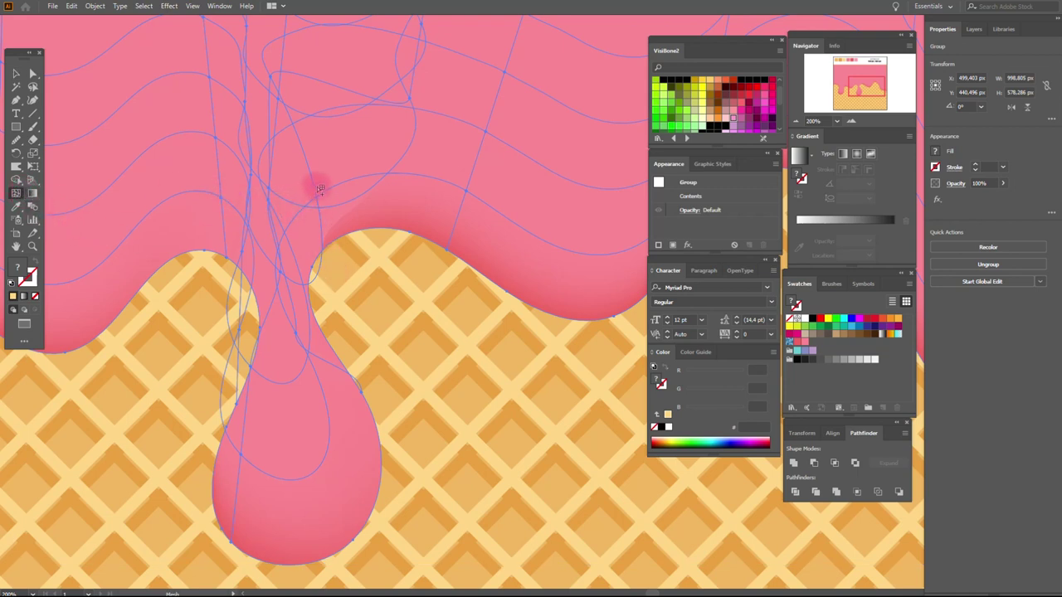
pyautogui.click(299, 246)
pyautogui.moveTo(300, 248); pyautogui.dragTo(263, 224)
pyautogui.moveTo(298, 262); pyautogui.dragTo(325, 201)
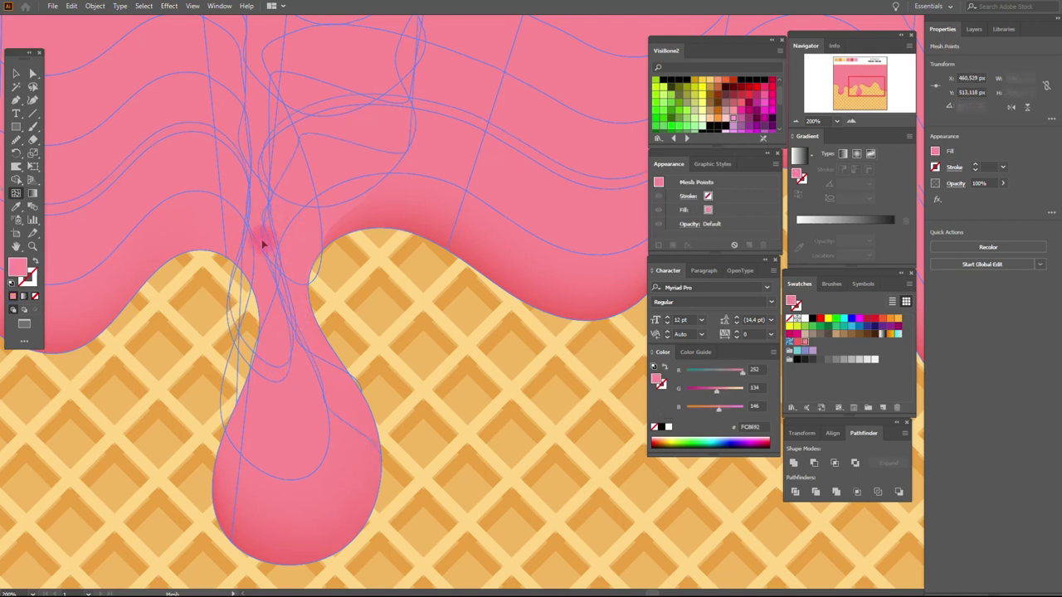
pyautogui.moveTo(328, 204)
pyautogui.mouseDown()
pyautogui.moveTo(214, 74)
pyautogui.moveTo(306, 261)
pyautogui.moveTo(293, 279)
pyautogui.moveTo(268, 274)
pyautogui.moveTo(293, 308)
pyautogui.mouseUp()
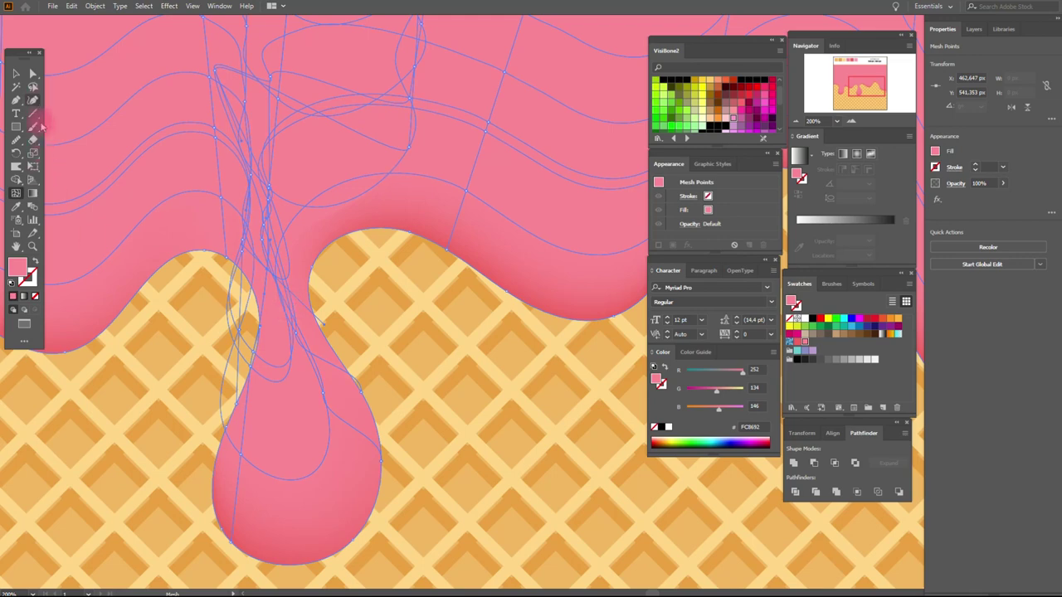
# Step: Zoom out, deselect the mesh, and recentre the artboard in the window
pyautogui.hotkey('ctrl', 'a')
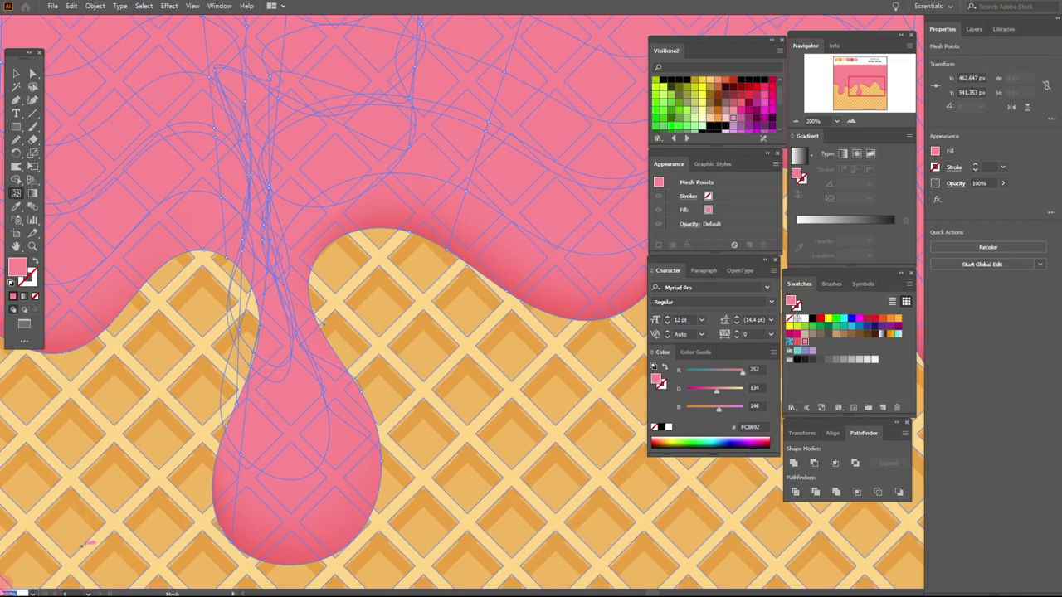
pyautogui.hotkey('ctrl', '-')
pyautogui.hotkey('ctrl', '-')
pyautogui.hotkey('ctrl', '-')
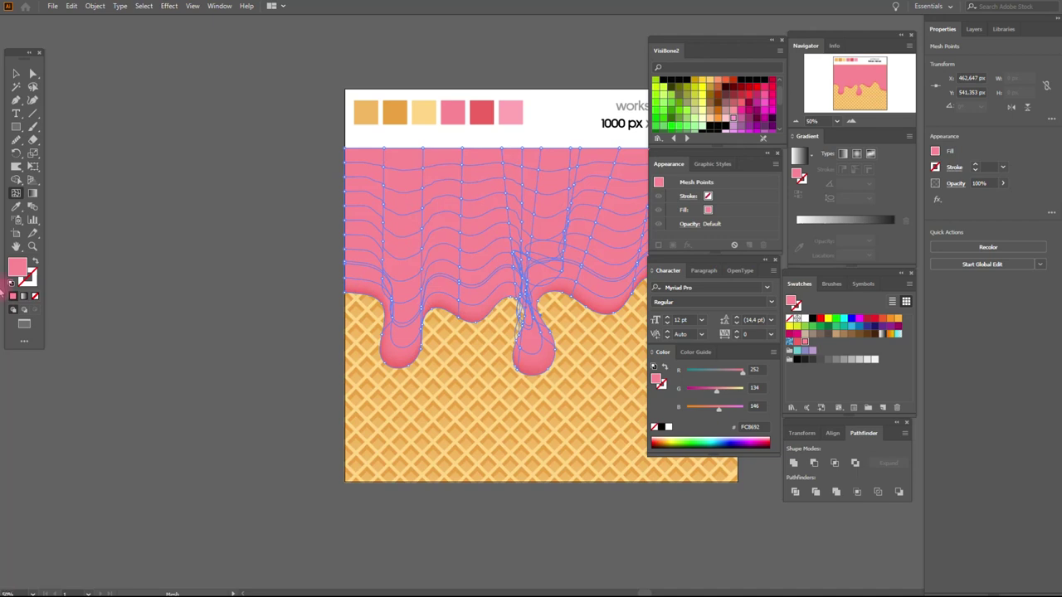
pyautogui.click(16, 73)
pyautogui.click(214, 166)
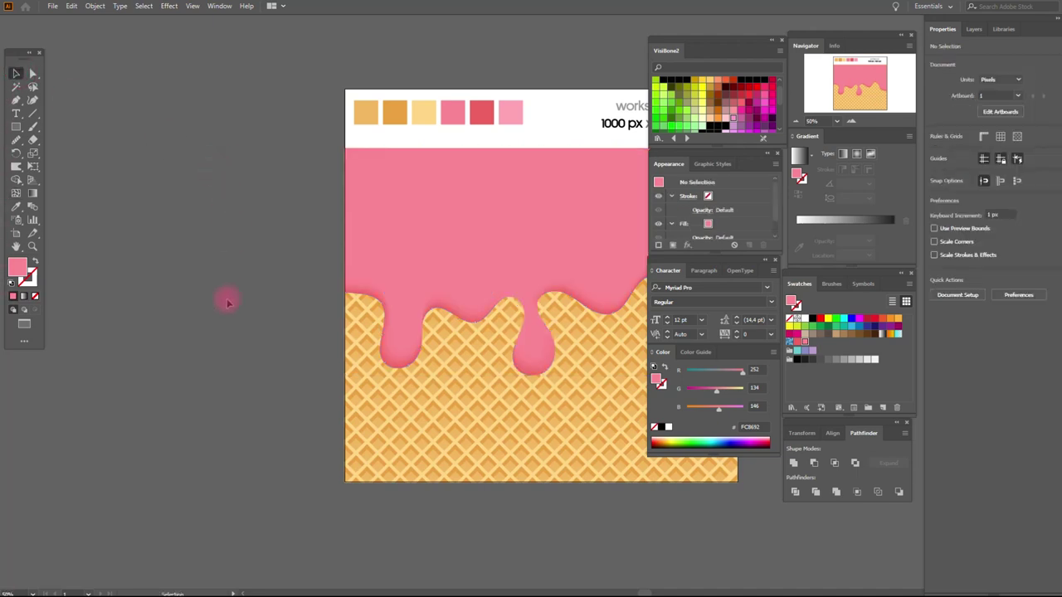
pyautogui.click(15, 246)
pyautogui.moveTo(538, 282); pyautogui.dragTo(431, 283)
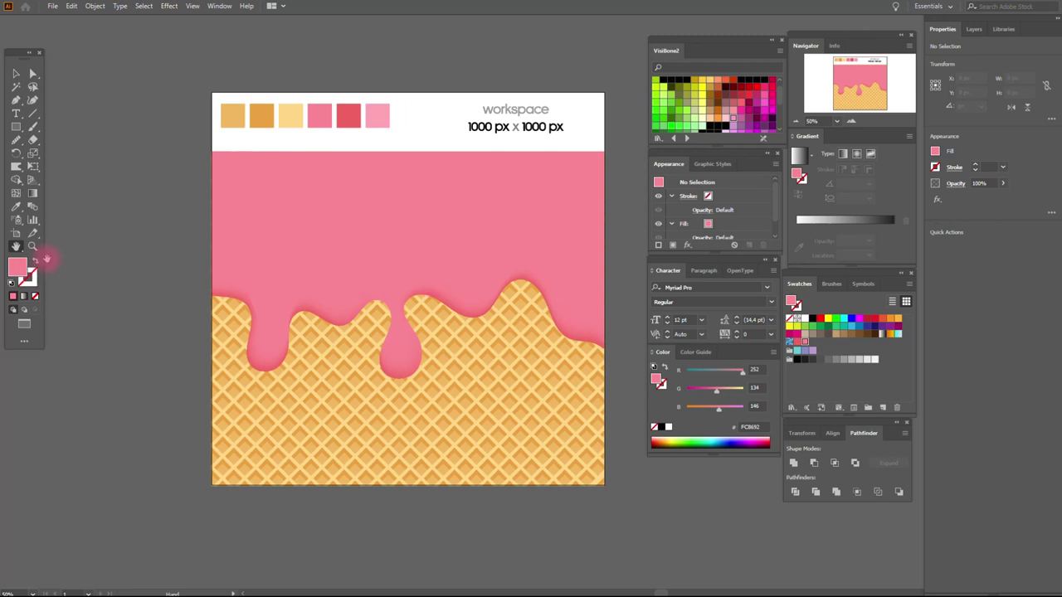
# Step: Add a mesh point on the left drip and adjust the points along its edge
pyautogui.click(32, 246)
pyautogui.click(473, 340)
pyautogui.click(463, 269)
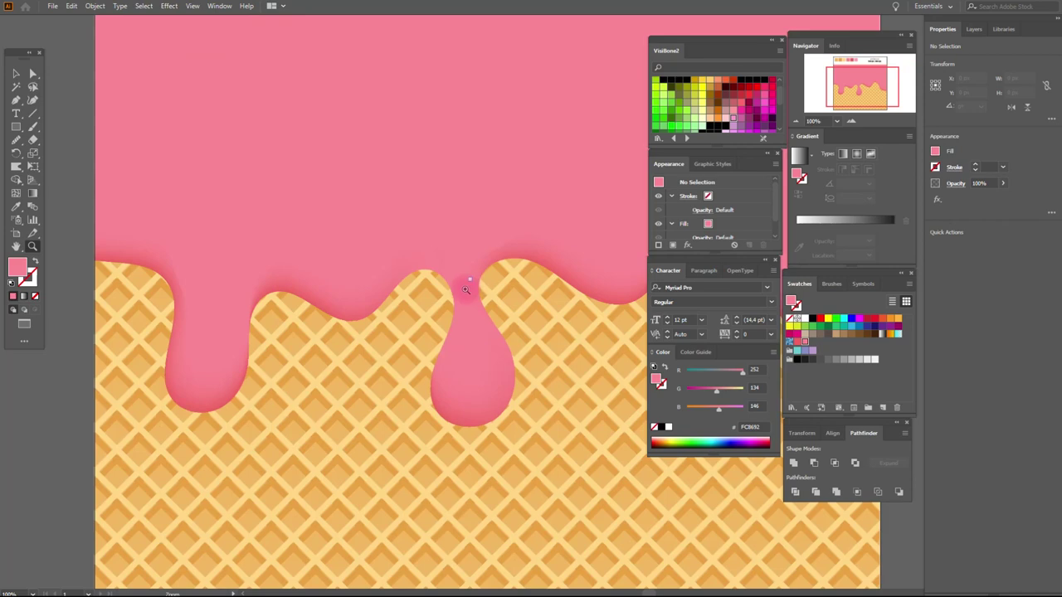
pyautogui.click(388, 344)
pyautogui.click(213, 154)
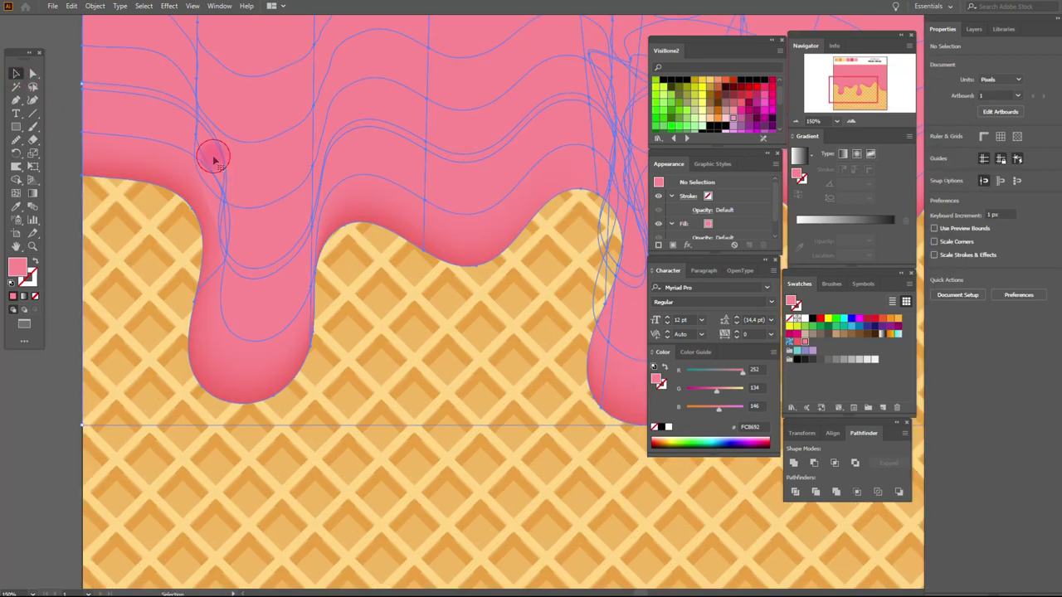
pyautogui.click(15, 193)
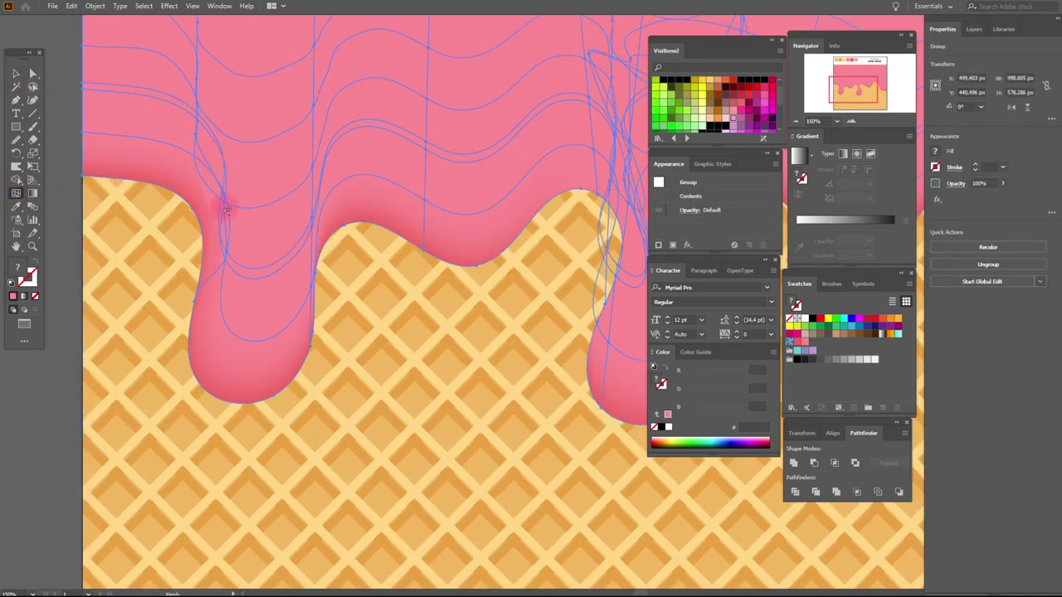
pyautogui.click(232, 198)
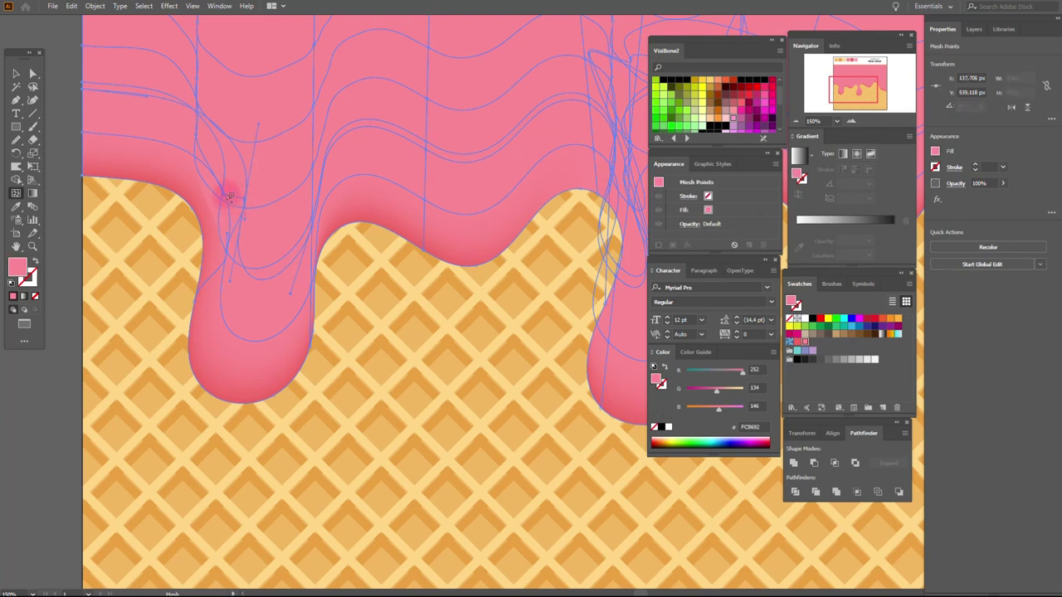
pyautogui.moveTo(224, 192); pyautogui.dragTo(253, 184)
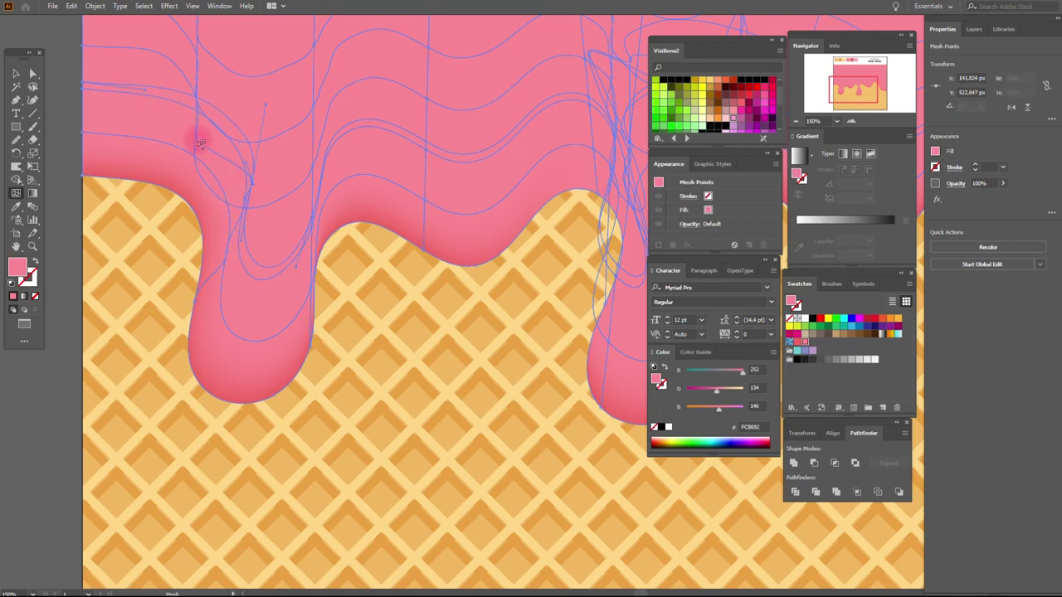
pyautogui.moveTo(201, 136); pyautogui.dragTo(214, 131)
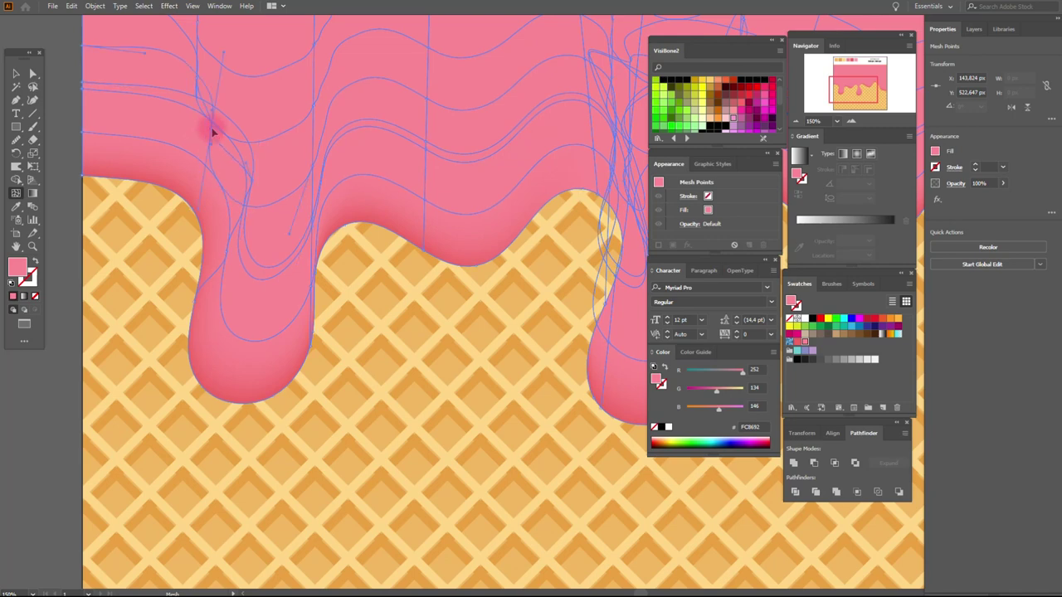
pyautogui.click(331, 264)
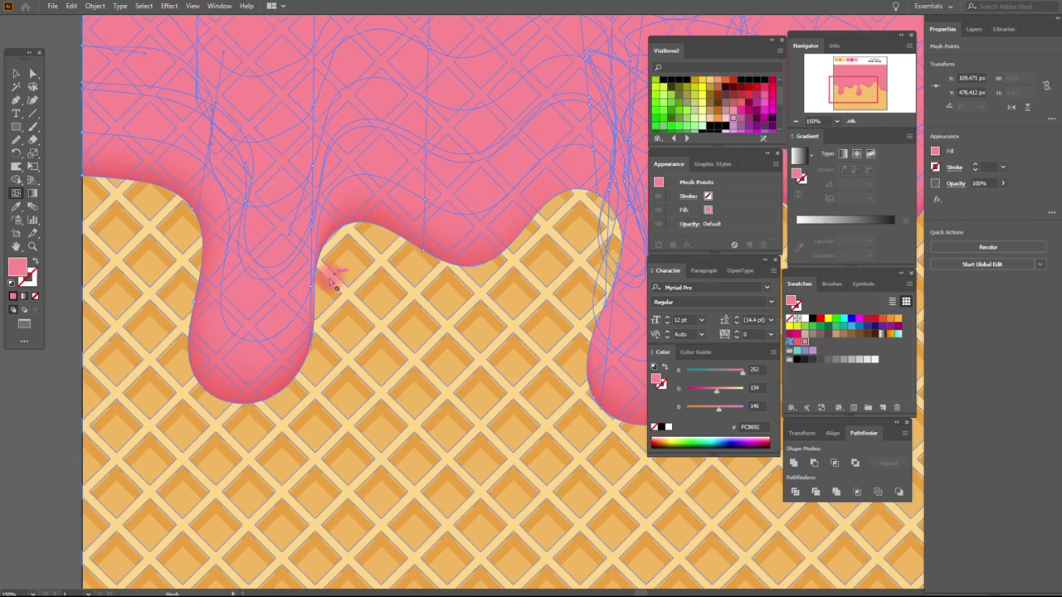
pyautogui.moveTo(318, 285); pyautogui.dragTo(292, 285)
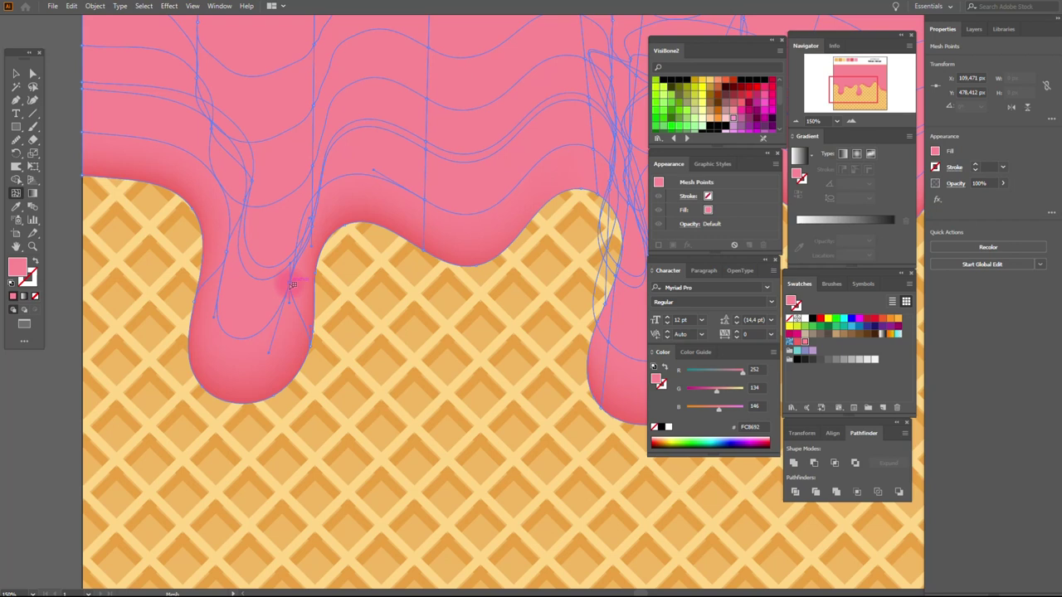
pyautogui.moveTo(292, 285)
pyautogui.mouseDown()
pyautogui.moveTo(272, 281)
pyautogui.moveTo(288, 286)
pyautogui.mouseUp()
# Step: Add and position mesh points on the left drip's right side
pyautogui.click(16, 73)
pyautogui.click(60, 98)
pyautogui.click(227, 158)
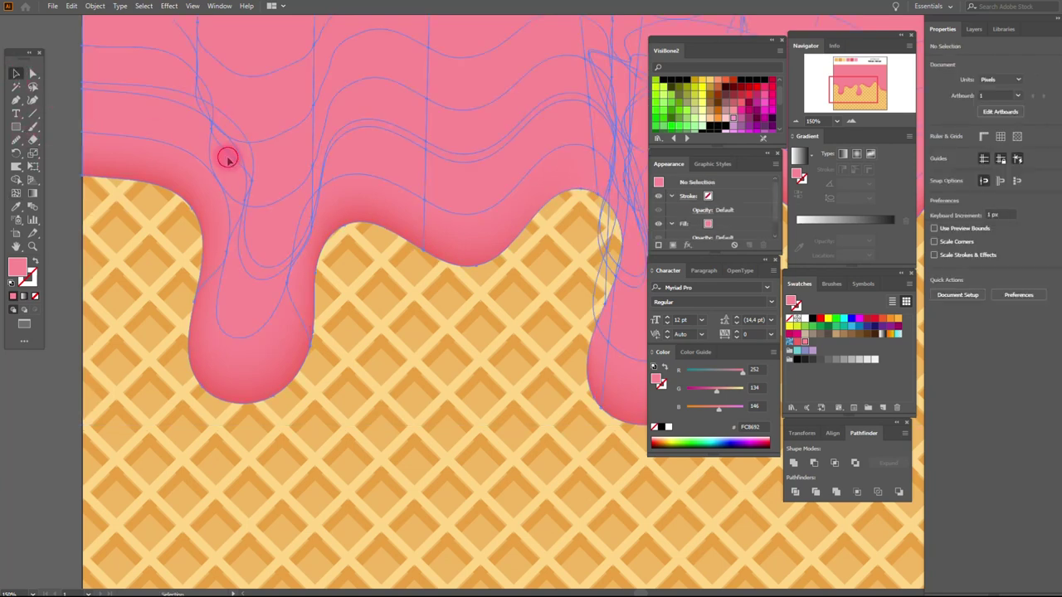
pyautogui.click(16, 193)
pyautogui.click(314, 226)
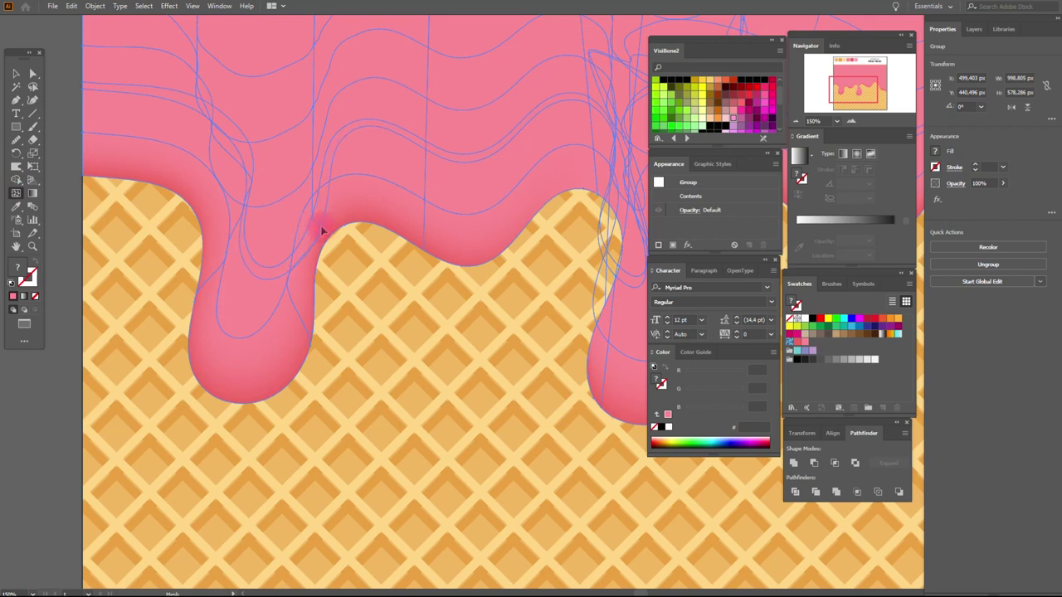
pyautogui.click(290, 285)
pyautogui.moveTo(291, 285); pyautogui.dragTo(299, 299)
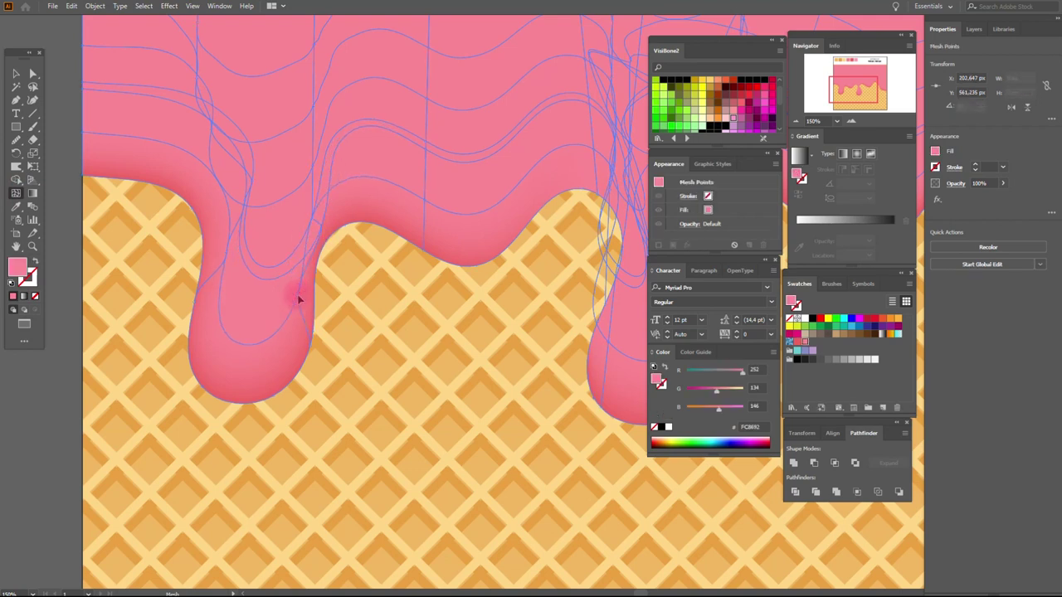
pyautogui.moveTo(296, 296)
pyautogui.mouseDown()
pyautogui.moveTo(280, 298)
pyautogui.moveTo(281, 311)
pyautogui.mouseUp()
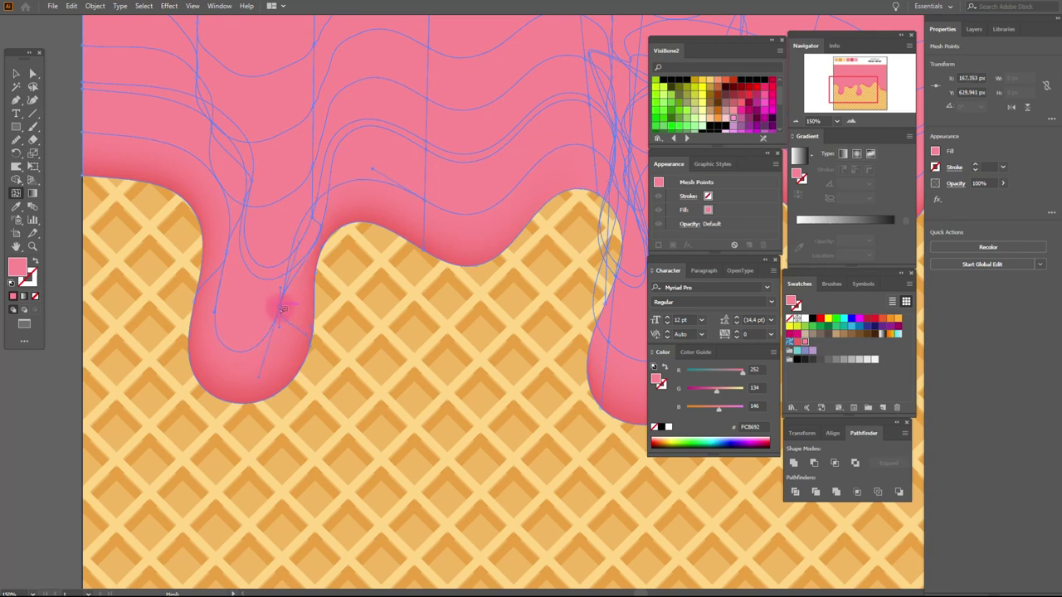
# Step: Move the mesh point where the drips meet up and left, then deselect and zoom to 50%
pyautogui.click(16, 73)
pyautogui.click(74, 88)
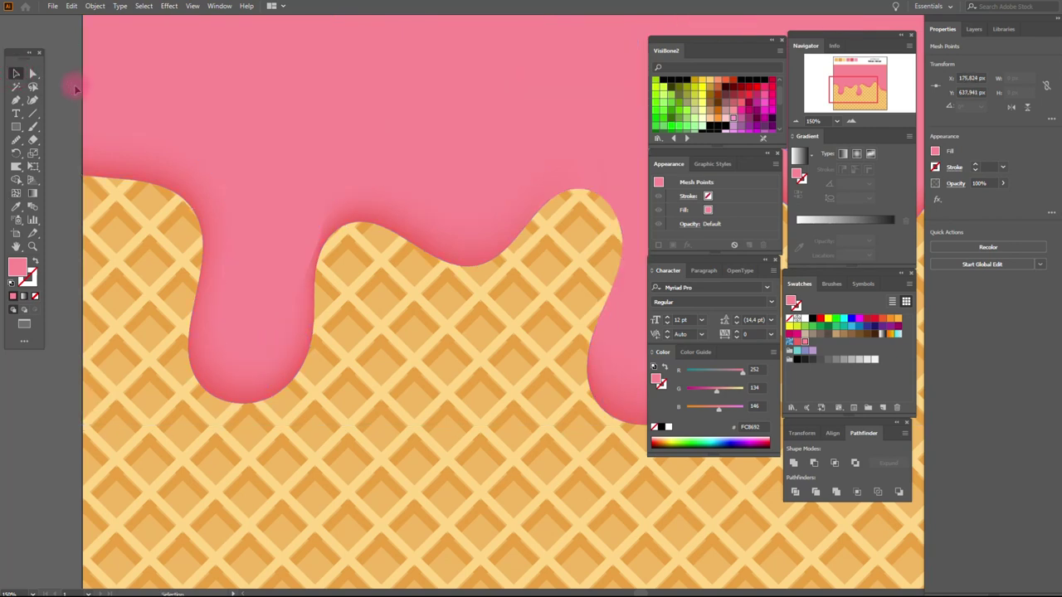
pyautogui.click(151, 180)
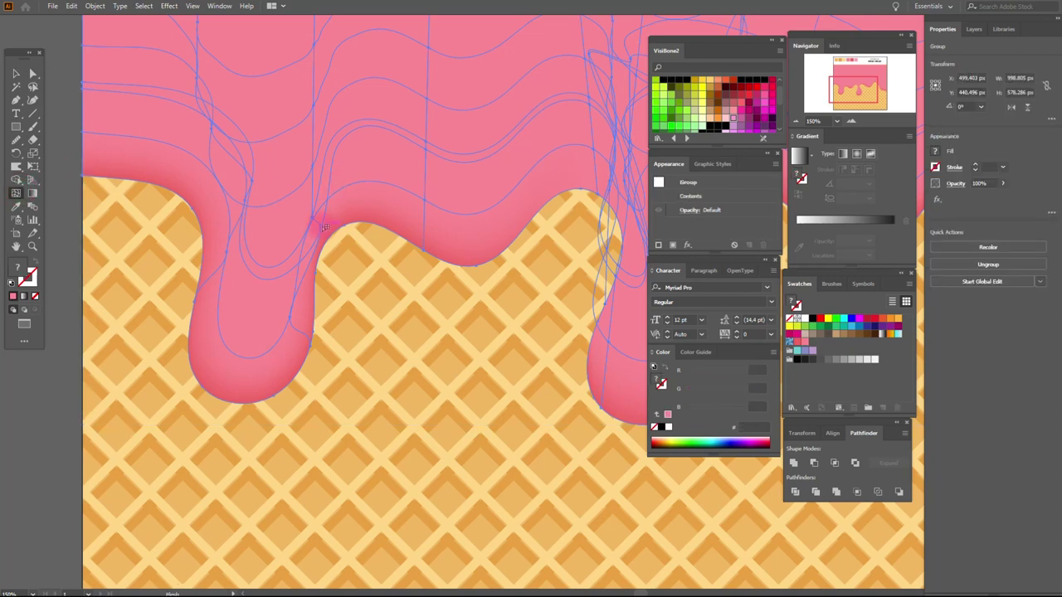
pyautogui.click(308, 217)
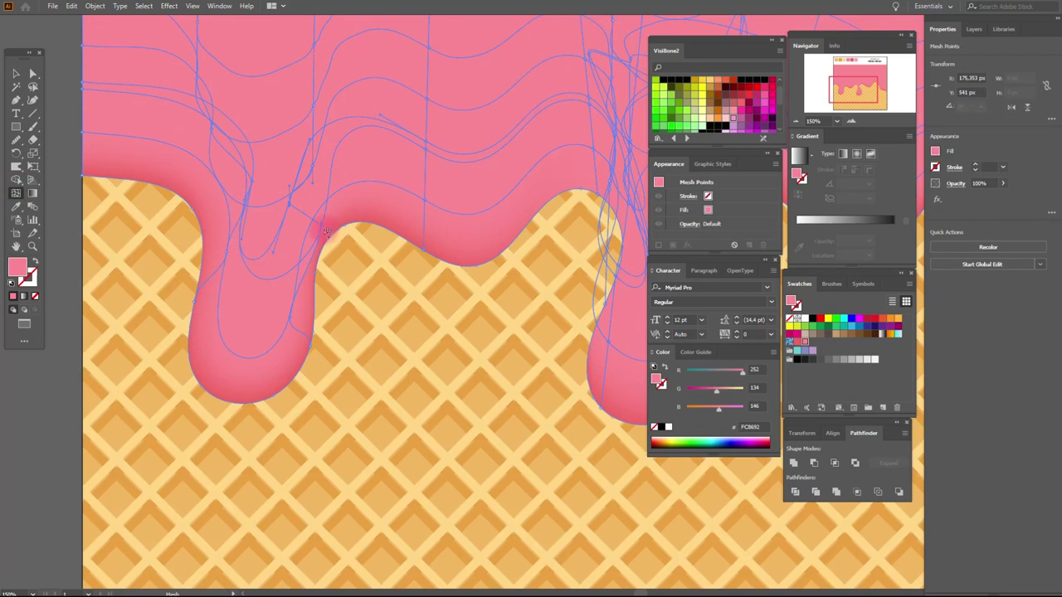
pyautogui.moveTo(325, 229); pyautogui.dragTo(304, 218)
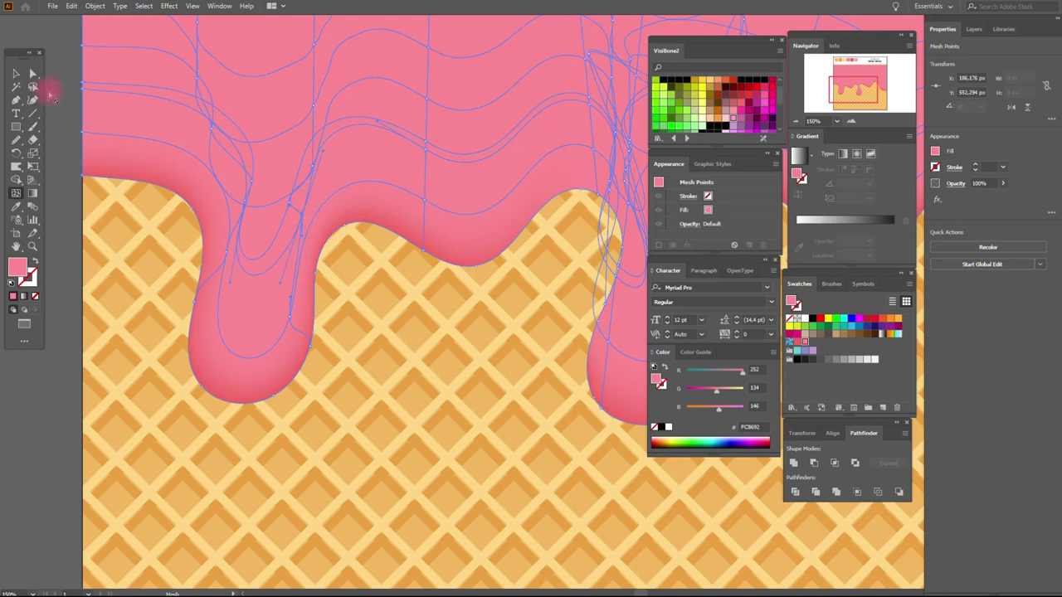
pyautogui.click(16, 73)
pyautogui.click(56, 81)
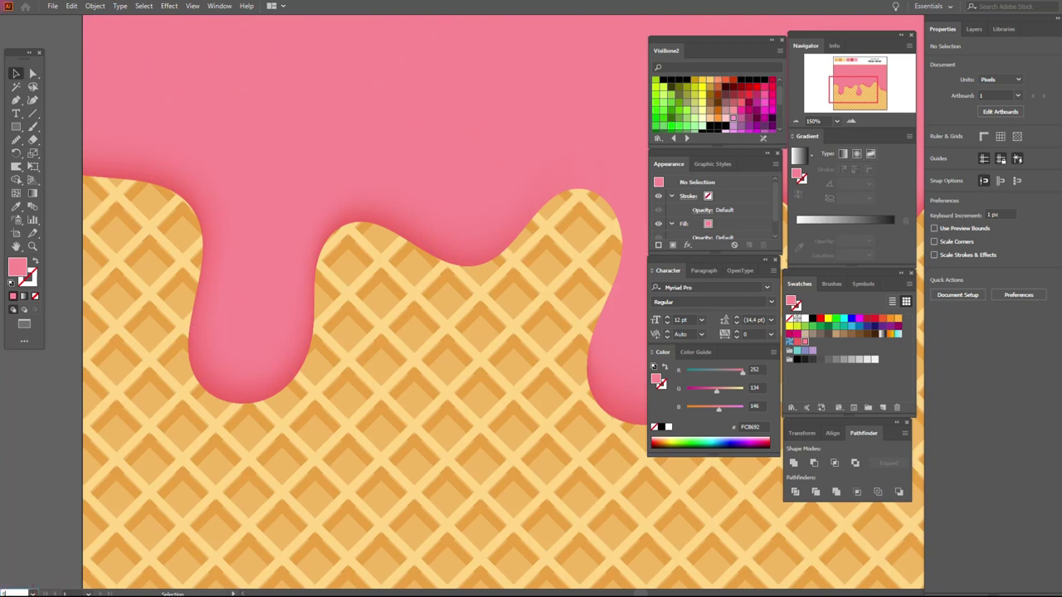
pyautogui.write('50')
pyautogui.press('Return')
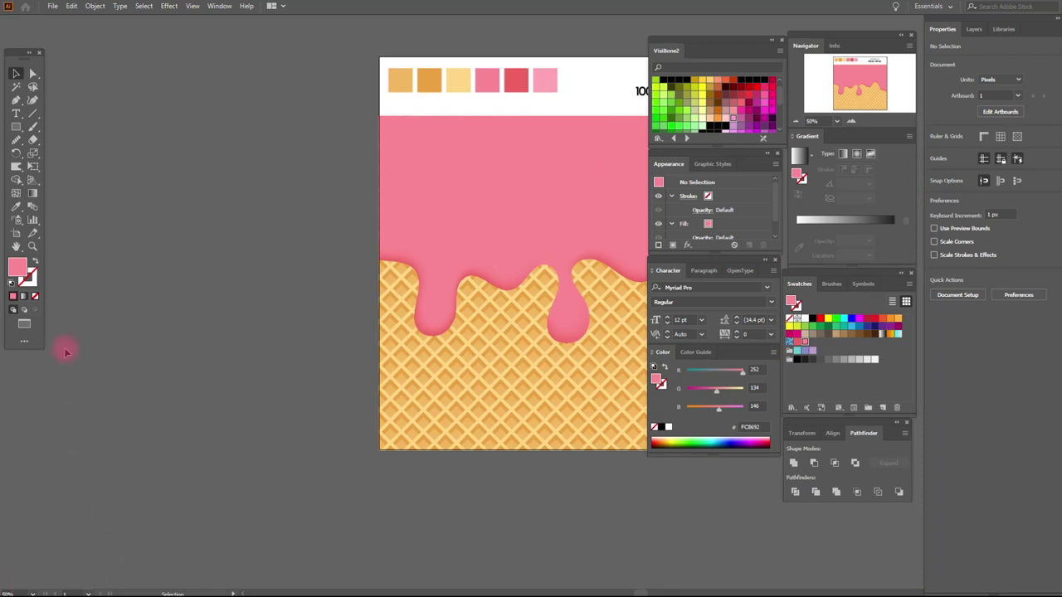
# Step: Duplicate the pink ice cream in place, send the copy one layer back and nudge it down
pyautogui.click(16, 247)
pyautogui.moveTo(498, 254); pyautogui.dragTo(289, 262)
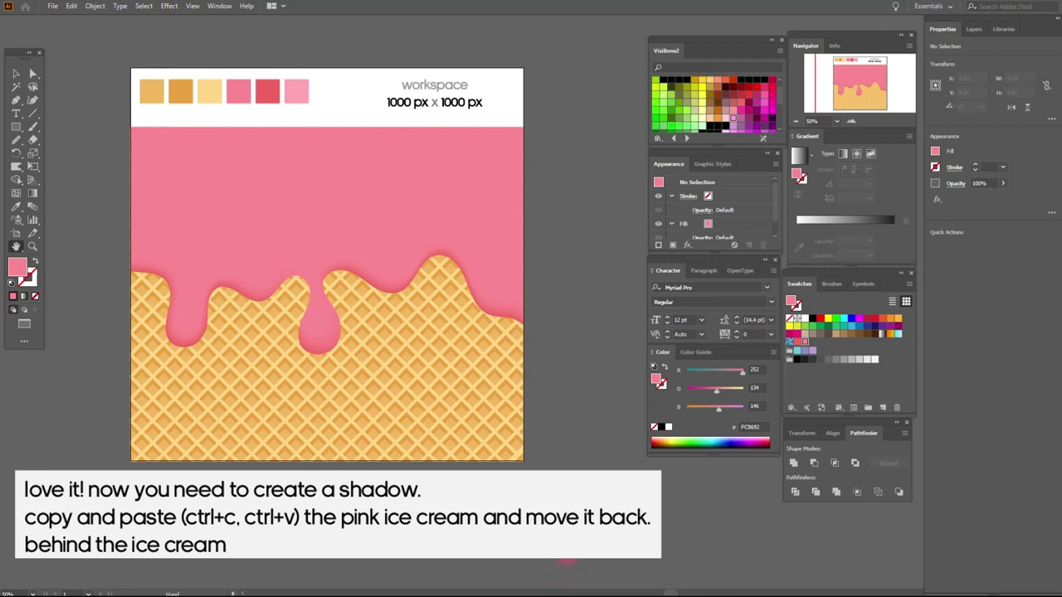
pyautogui.click(16, 75)
pyautogui.click(283, 188)
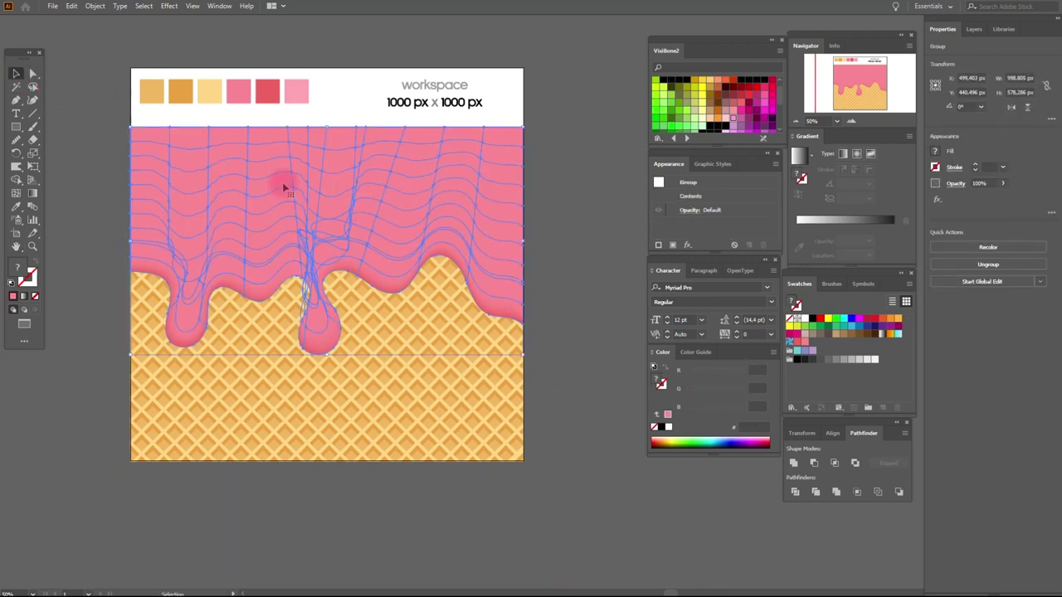
pyautogui.press('a')
pyautogui.rightClick(284, 184)
pyautogui.moveTo(316, 320)
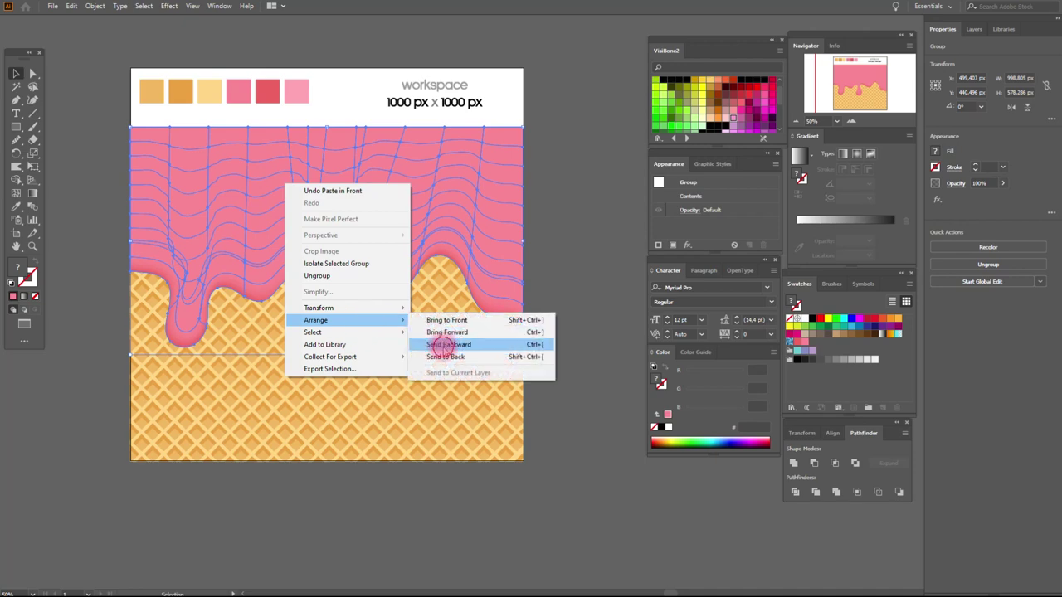
pyautogui.click(446, 345)
pyautogui.press('Down')
pyautogui.press('Down')
pyautogui.press('Down')
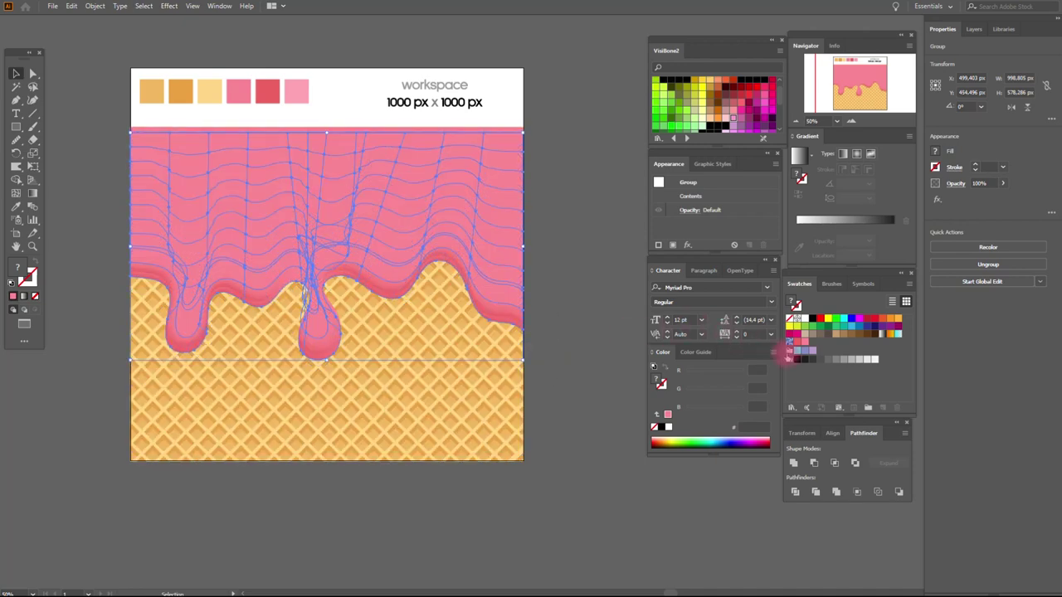
# Step: Fill the shadow copy with light grey CCCCCC and set its blend mode to Multiply
pyautogui.click(835, 359)
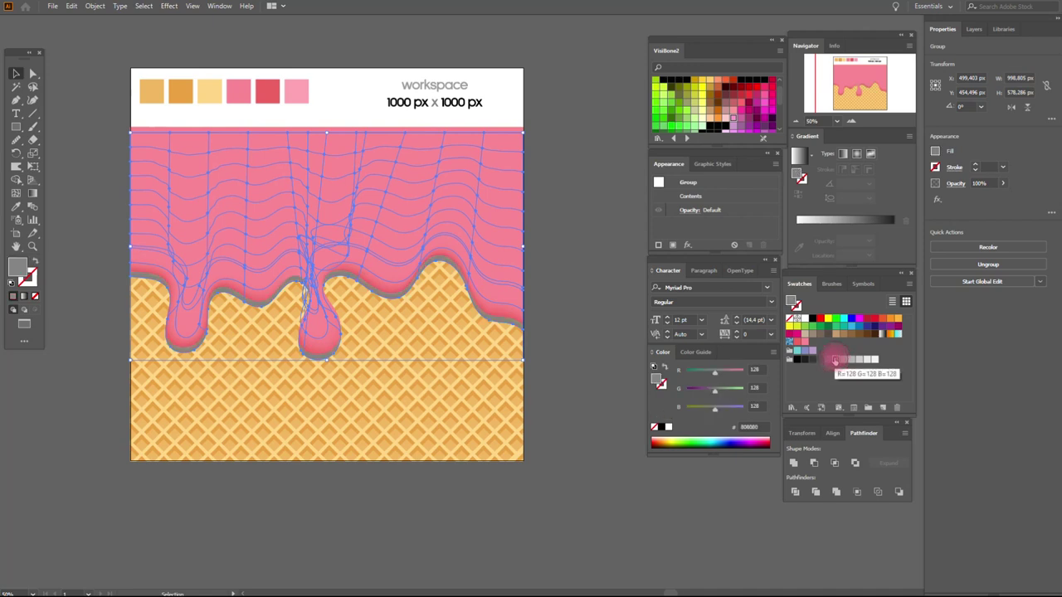
pyautogui.click(865, 359)
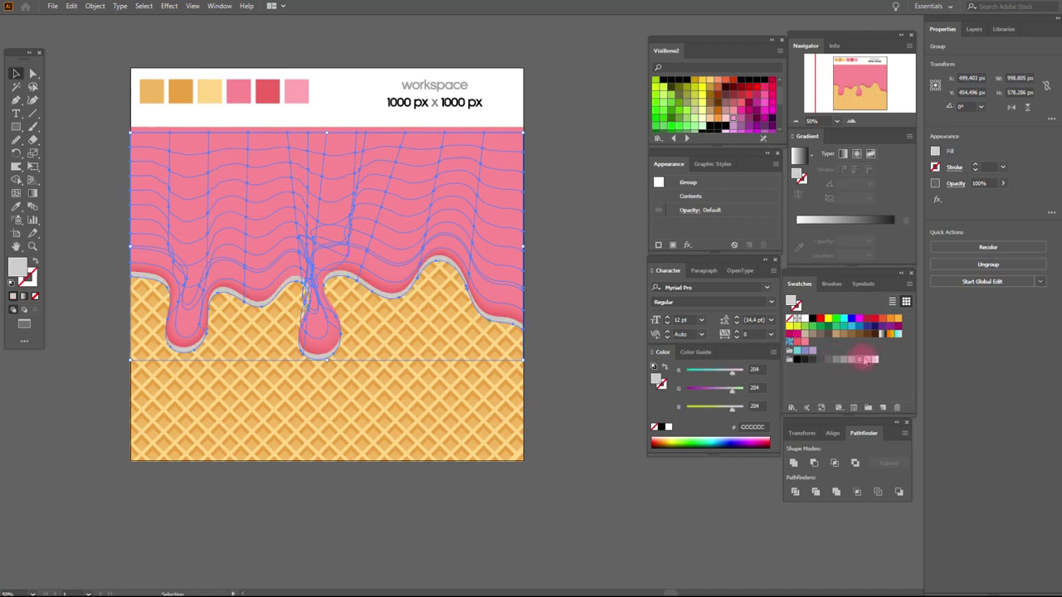
pyautogui.click(954, 184)
pyautogui.click(871, 207)
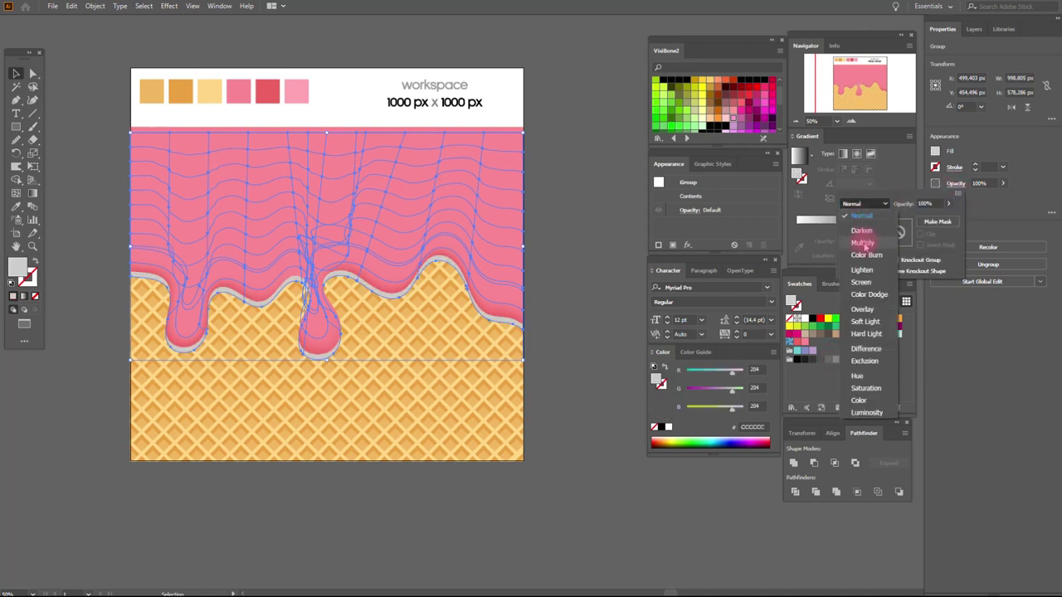
pyautogui.click(862, 242)
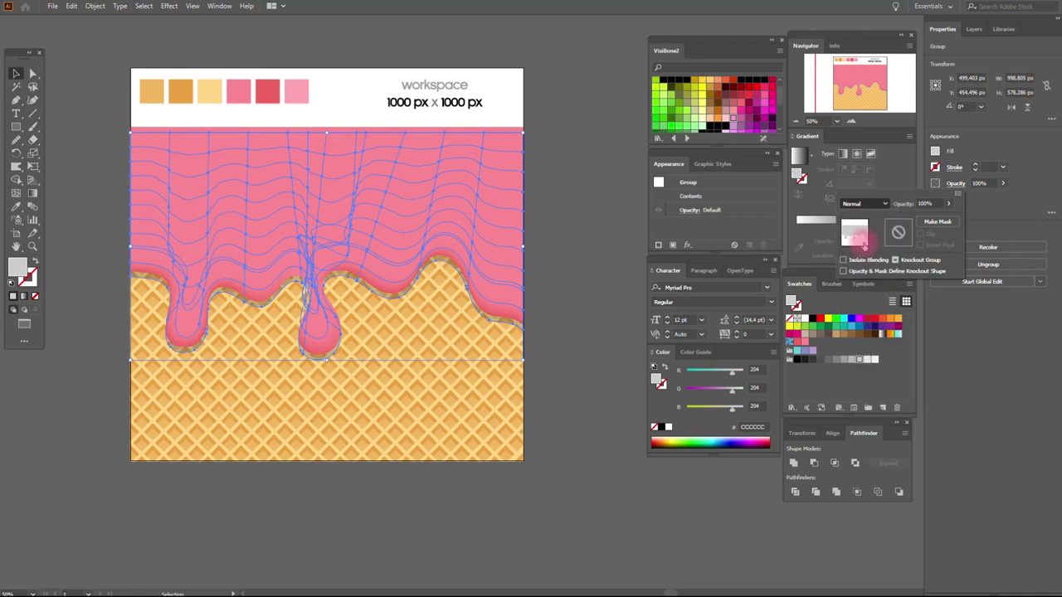
pyautogui.click(606, 264)
pyautogui.click(606, 263)
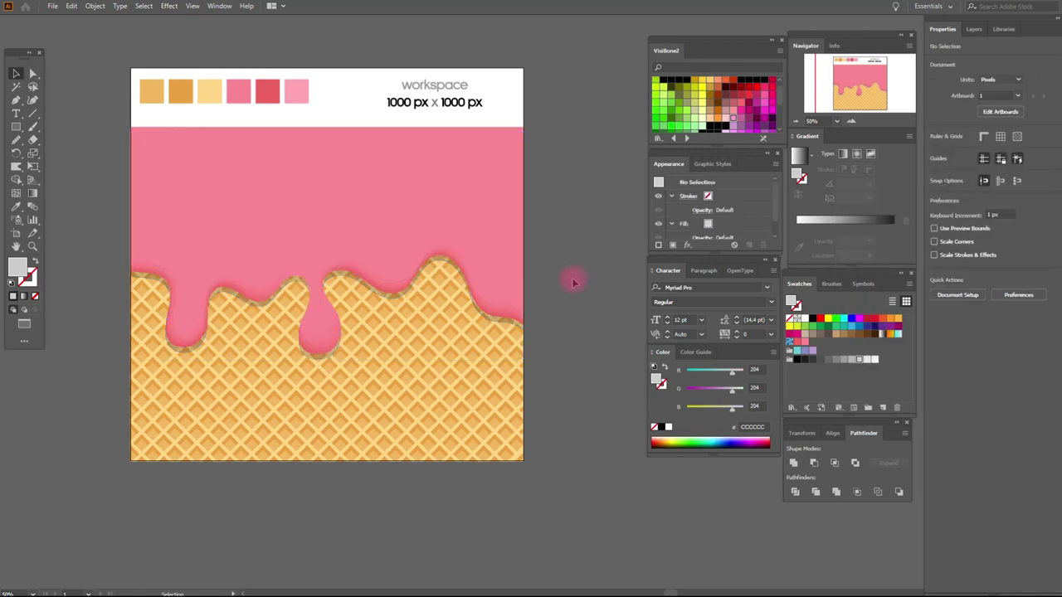
pyautogui.click(405, 300)
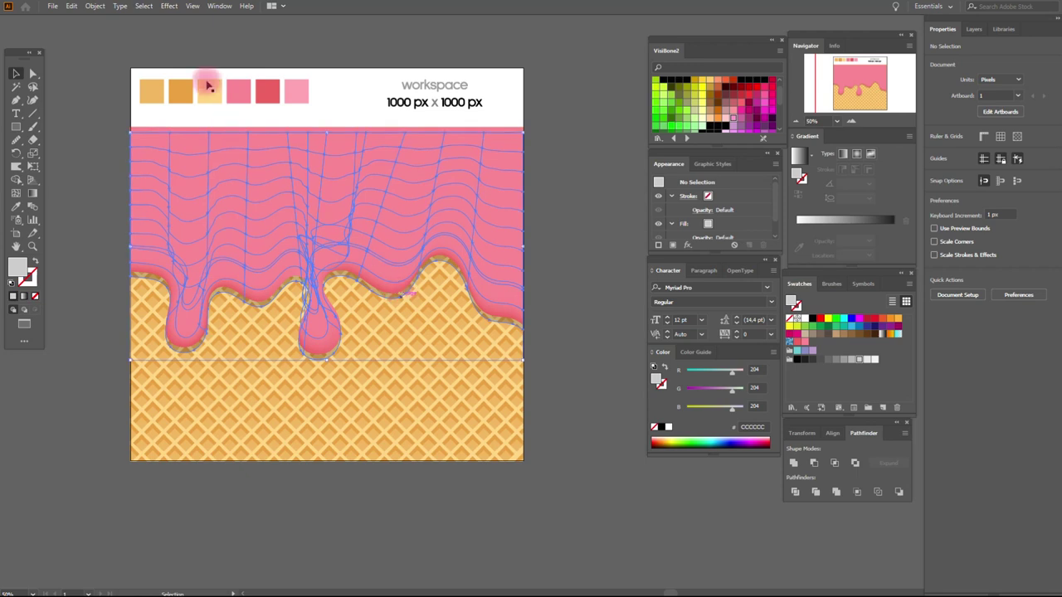
# Step: Apply a 5.5 px Gaussian Blur to the grey drip shadow
pyautogui.click(169, 6)
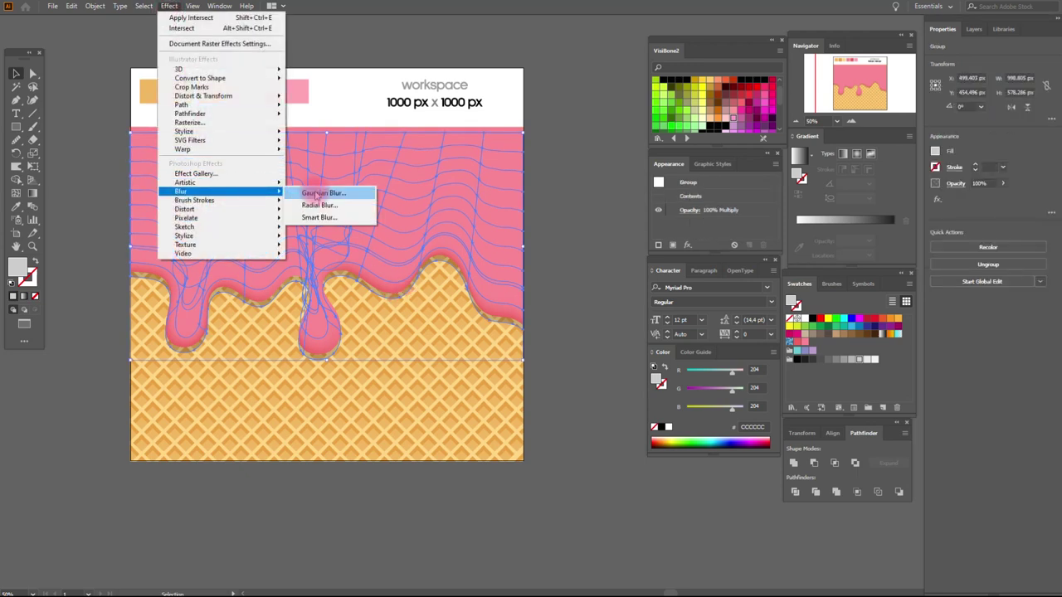
pyautogui.click(314, 190)
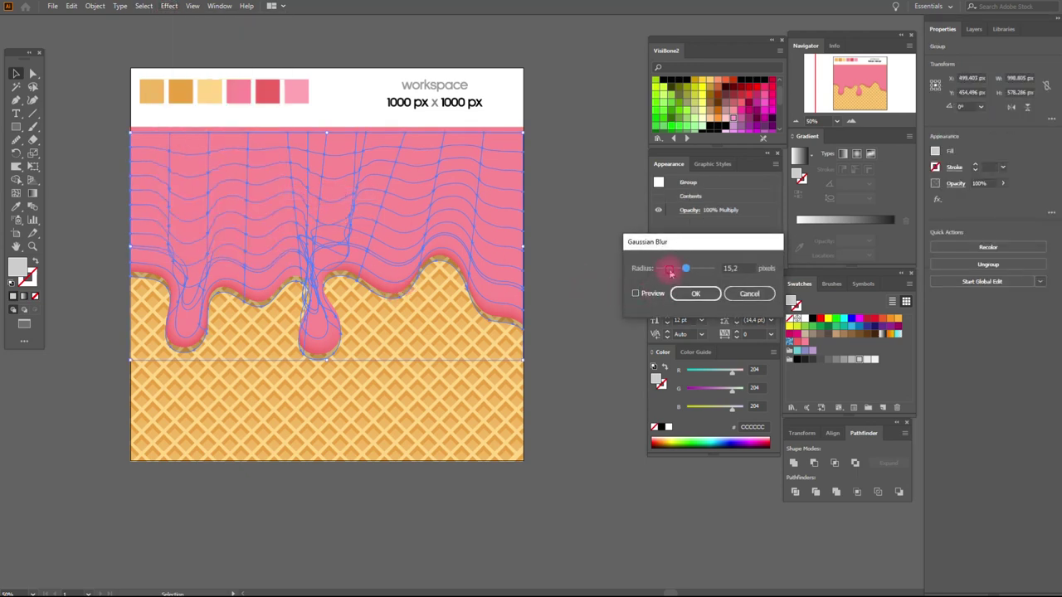
pyautogui.click(641, 294)
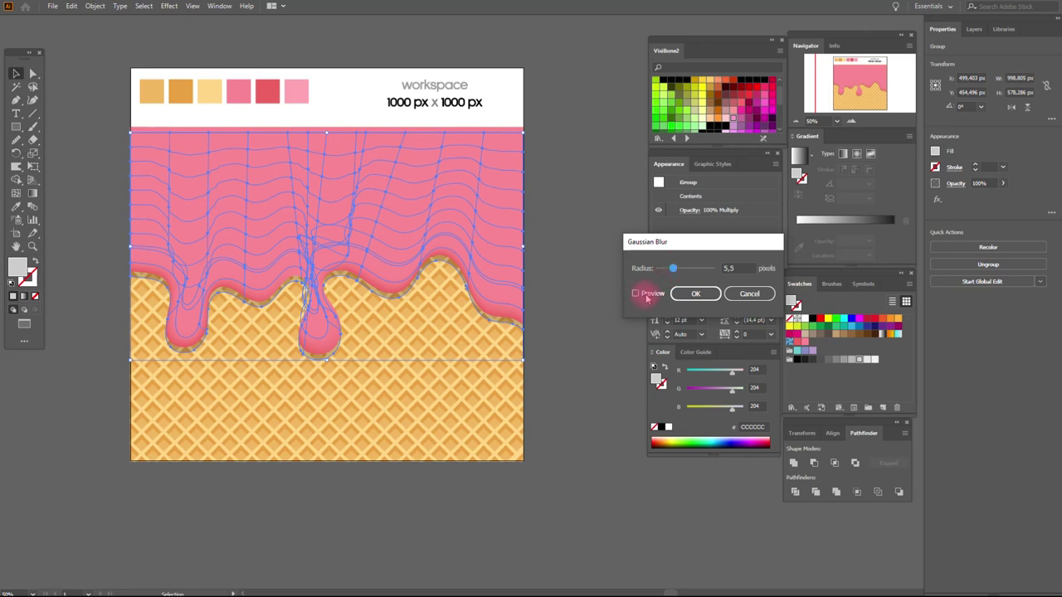
pyautogui.click(692, 294)
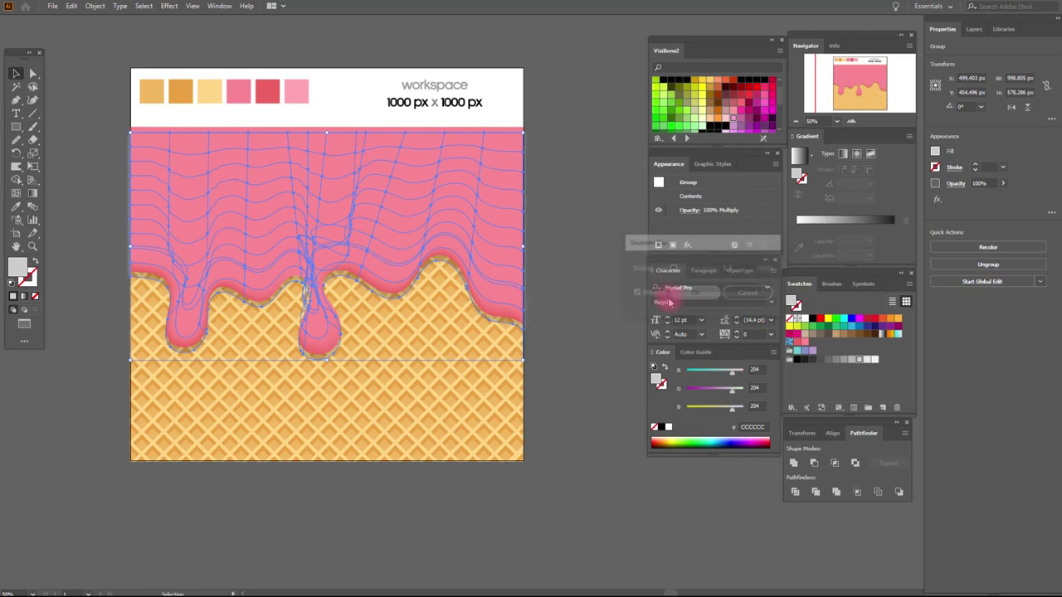
# Step: Narrow the blurred shadow slightly from its left and right sides
pyautogui.moveTo(130, 246); pyautogui.dragTo(138, 248)
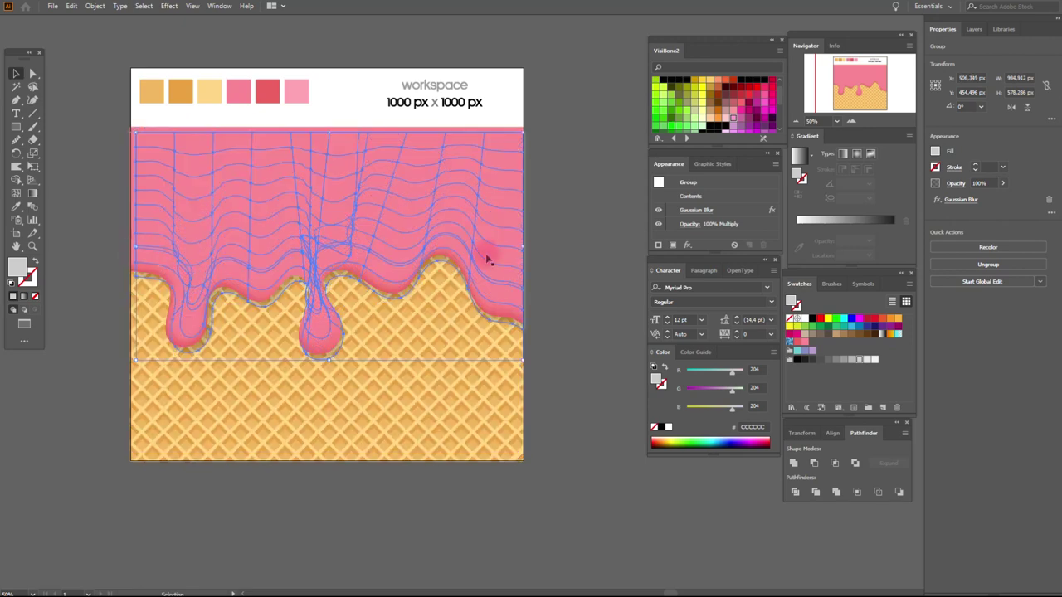
pyautogui.moveTo(521, 247); pyautogui.dragTo(521, 248)
pyautogui.click(560, 257)
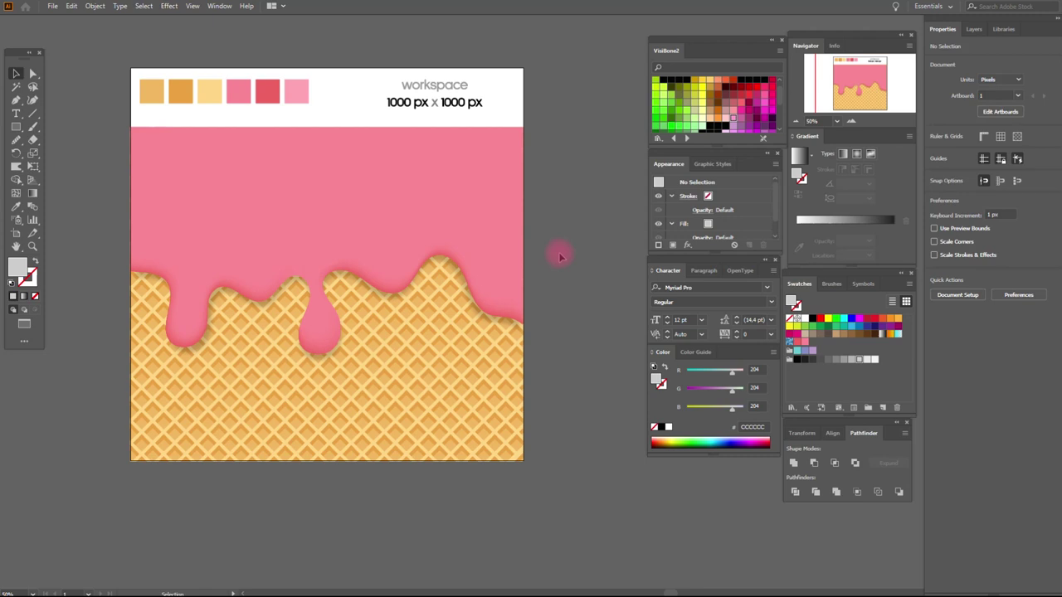
# Step: Recolour the blurred shadow group to darker orange EA9F3D sampled from the palette swatch
pyautogui.click(181, 330)
pyautogui.click(253, 312)
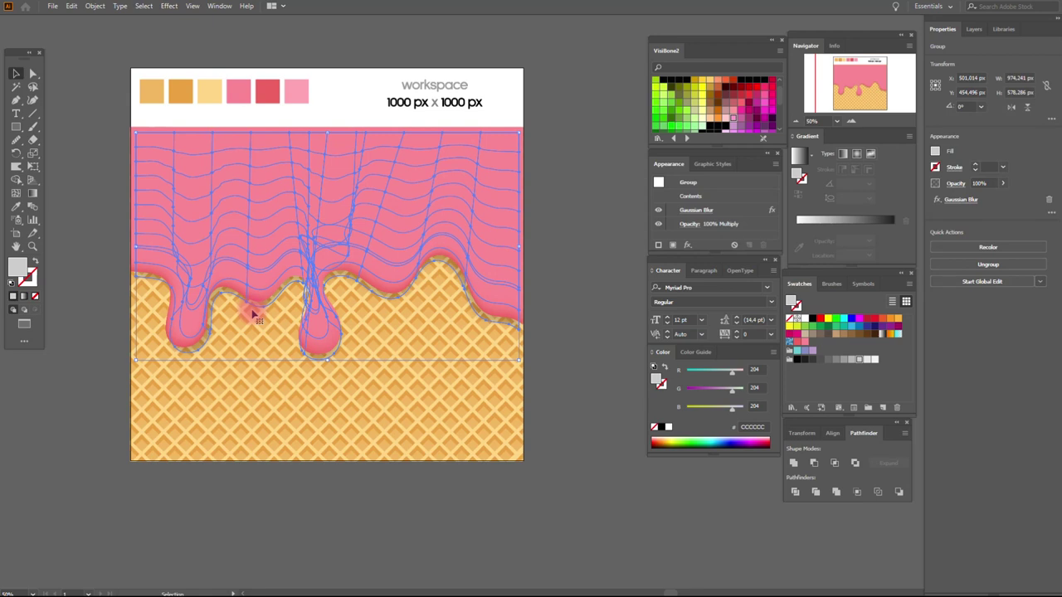
pyautogui.click(16, 206)
pyautogui.click(170, 93)
pyautogui.click(181, 92)
pyautogui.click(551, 161)
# Step: Set the orange shadow to Multiply, then paint a gloss stroke along the left drip edge
pyautogui.click(955, 183)
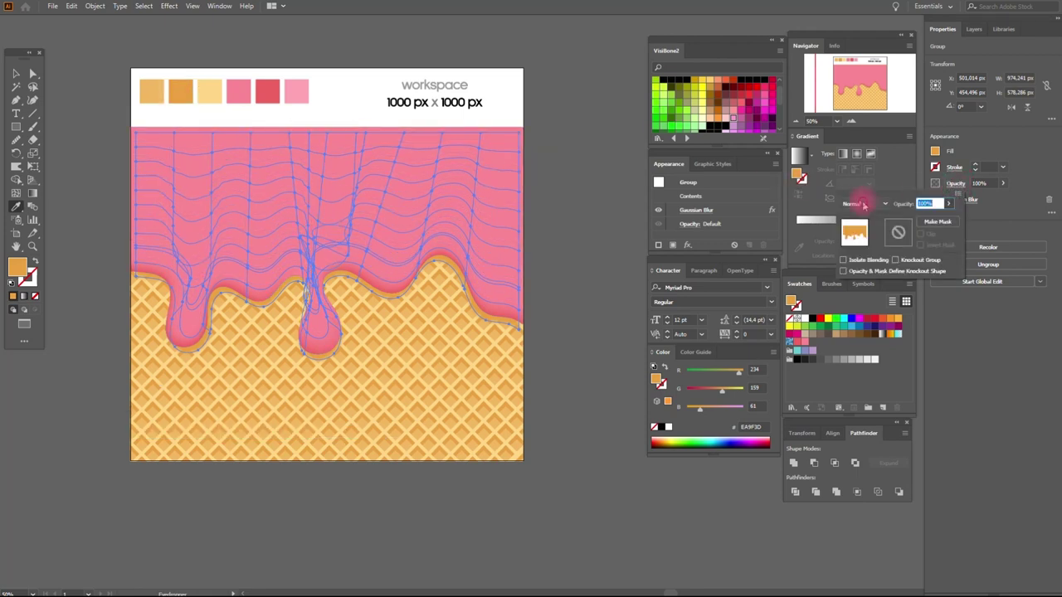
pyautogui.click(862, 204)
pyautogui.click(862, 243)
pyautogui.click(17, 75)
pyautogui.click(16, 75)
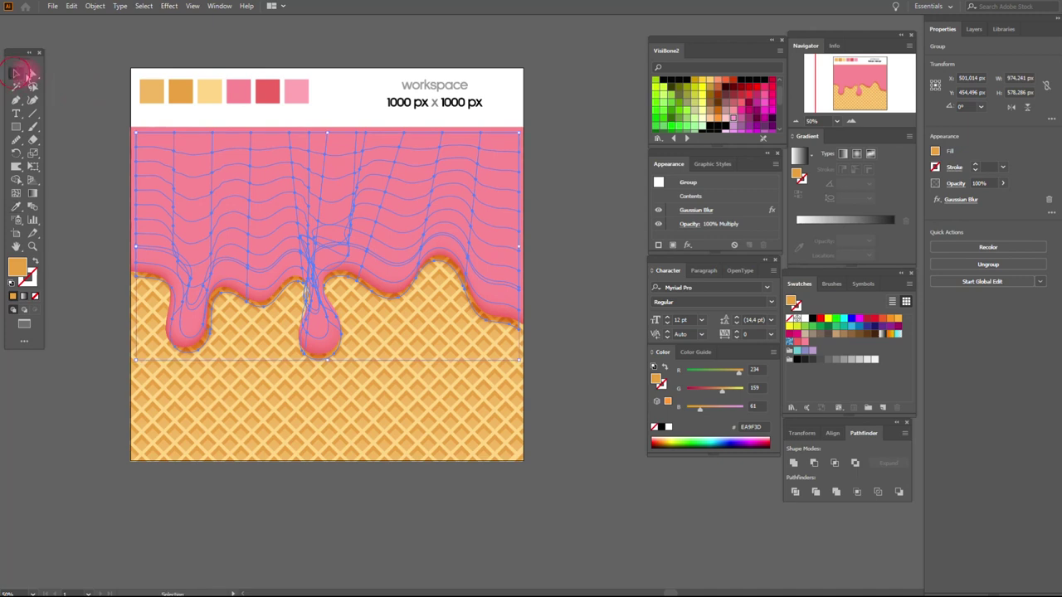
pyautogui.hotkey('ctrl', 'h')
pyautogui.moveTo(124, 258); pyautogui.dragTo(145, 271)
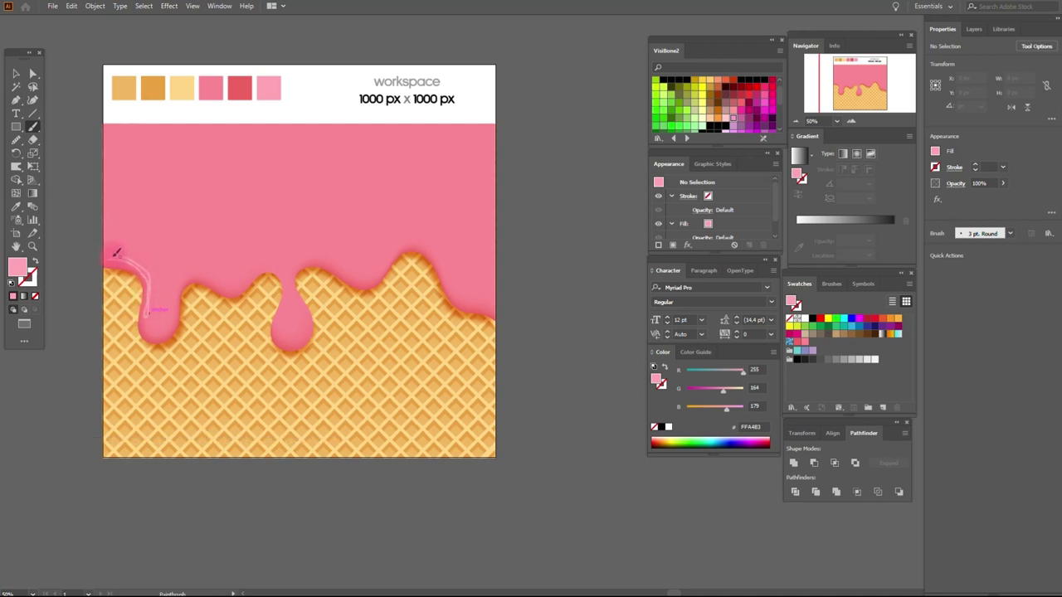
# Step: Finish the left drip highlight and swap its fill and stroke so it fills pink
pyautogui.moveTo(112, 258); pyautogui.dragTo(114, 259)
pyautogui.click(16, 73)
pyautogui.click(131, 261)
pyautogui.click(35, 260)
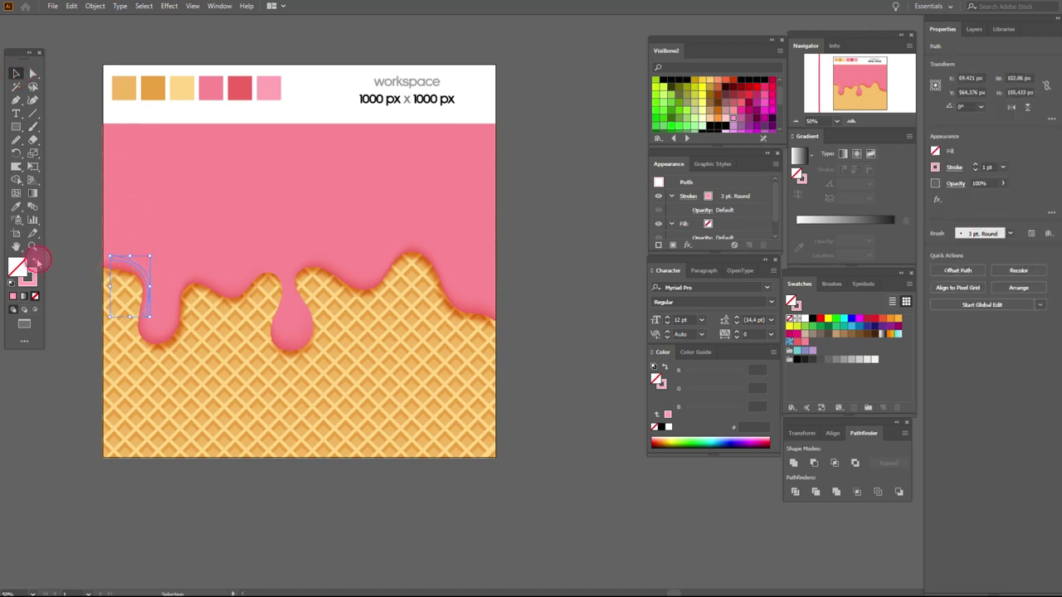
# Step: Paint a highlight on the left drip's rounded tip and swap its fill and stroke
pyautogui.click(33, 126)
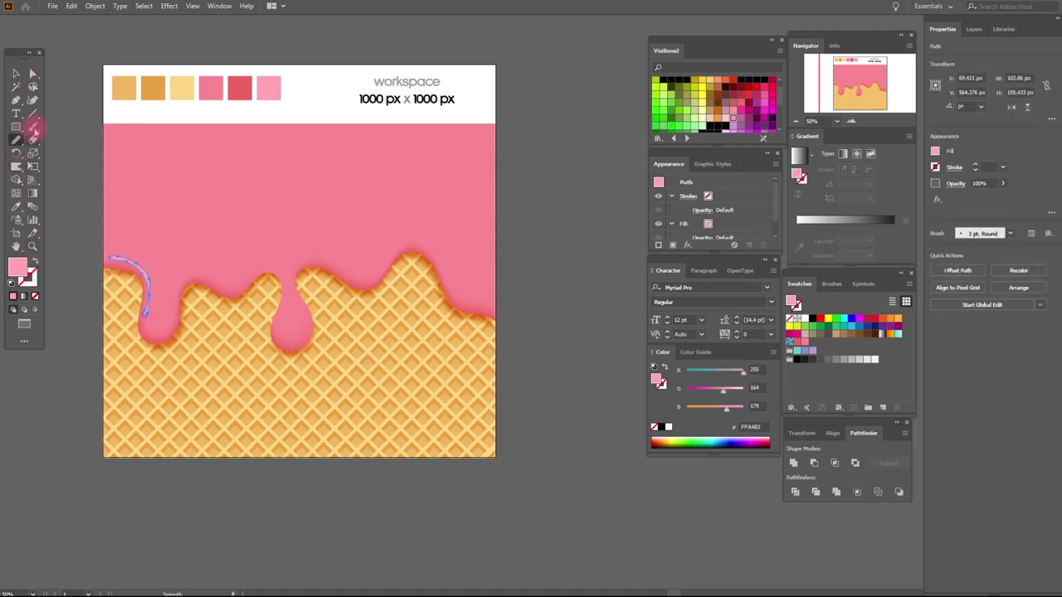
pyautogui.moveTo(172, 321); pyautogui.dragTo(156, 337)
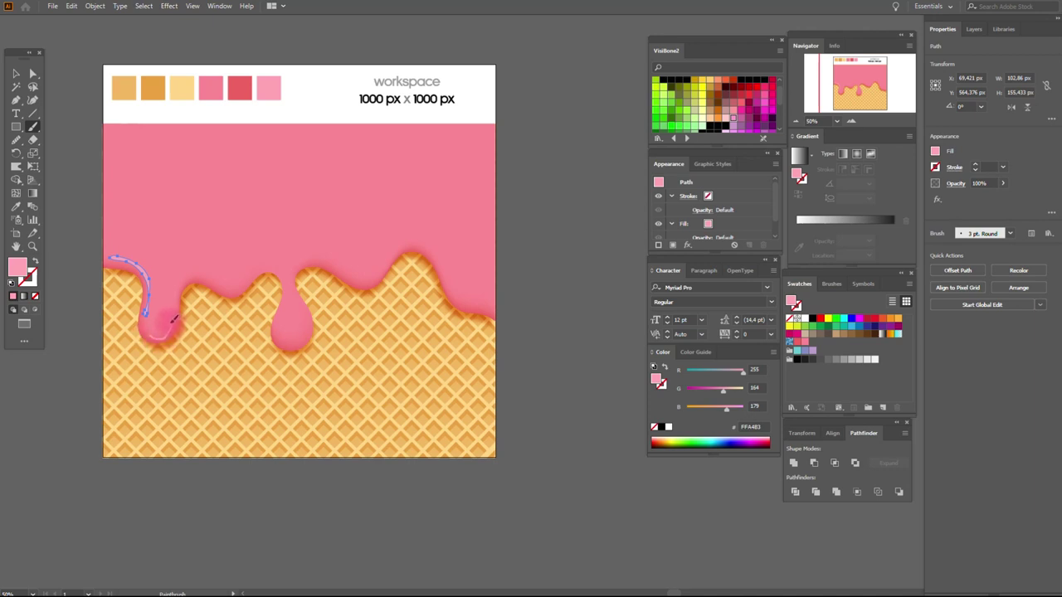
pyautogui.moveTo(154, 330); pyautogui.dragTo(172, 326)
pyautogui.click(16, 73)
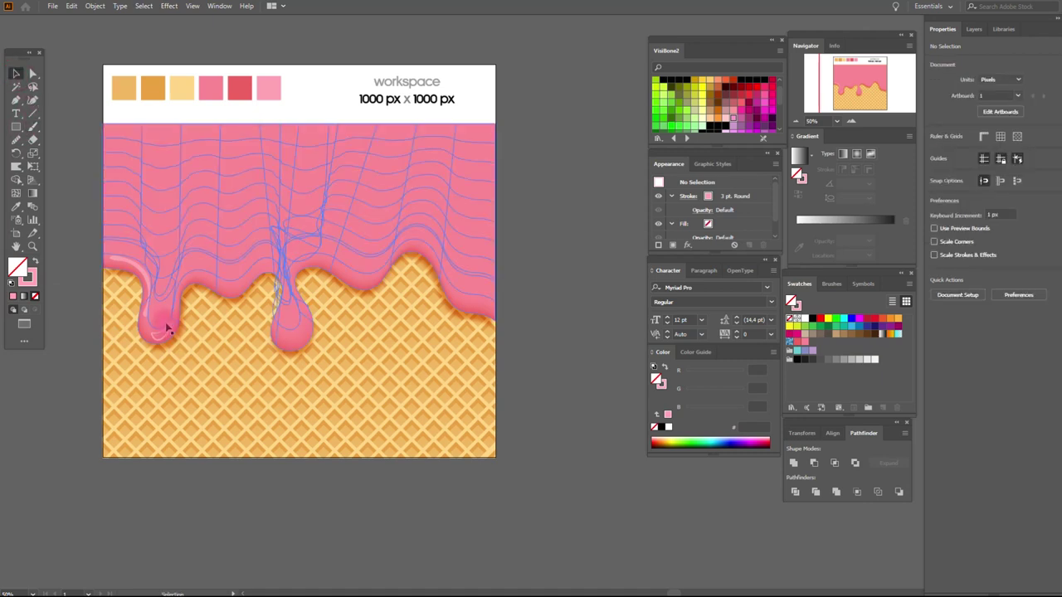
pyautogui.click(34, 260)
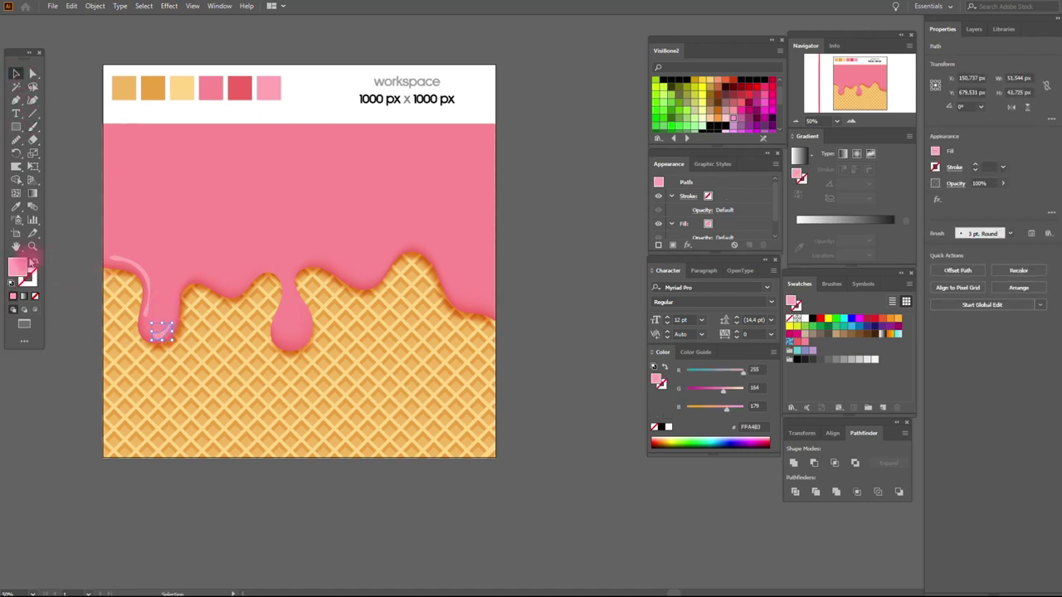
pyautogui.click(16, 140)
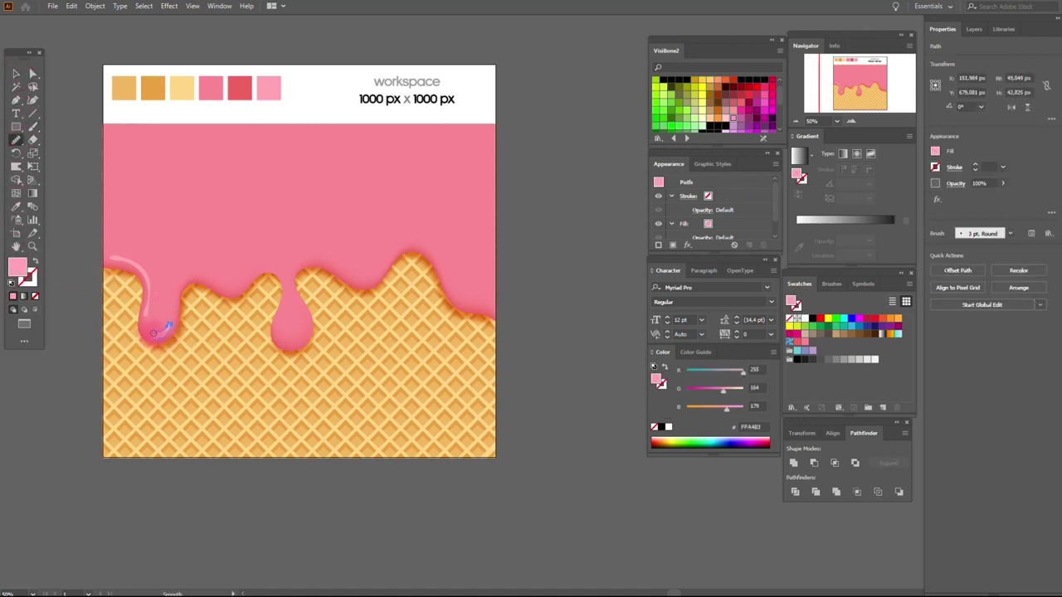
pyautogui.click(16, 73)
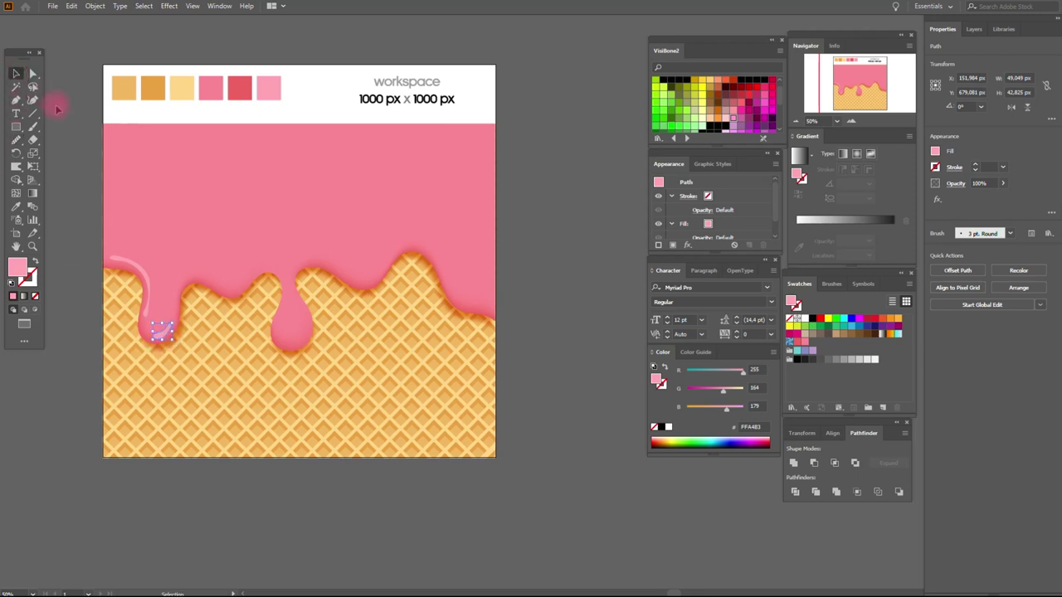
pyautogui.click(63, 125)
# Step: Paint a highlight along the wavy icing edge between drips and swap its fill and stroke
pyautogui.click(33, 126)
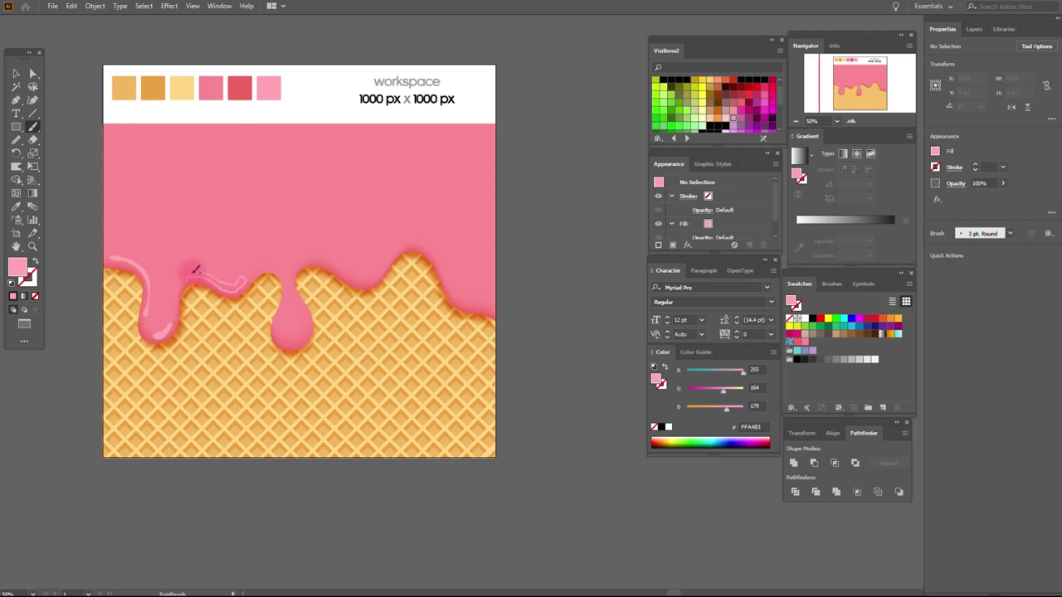
pyautogui.hotkey('shift', 'x')
pyautogui.click(15, 73)
pyautogui.click(222, 282)
pyautogui.click(34, 261)
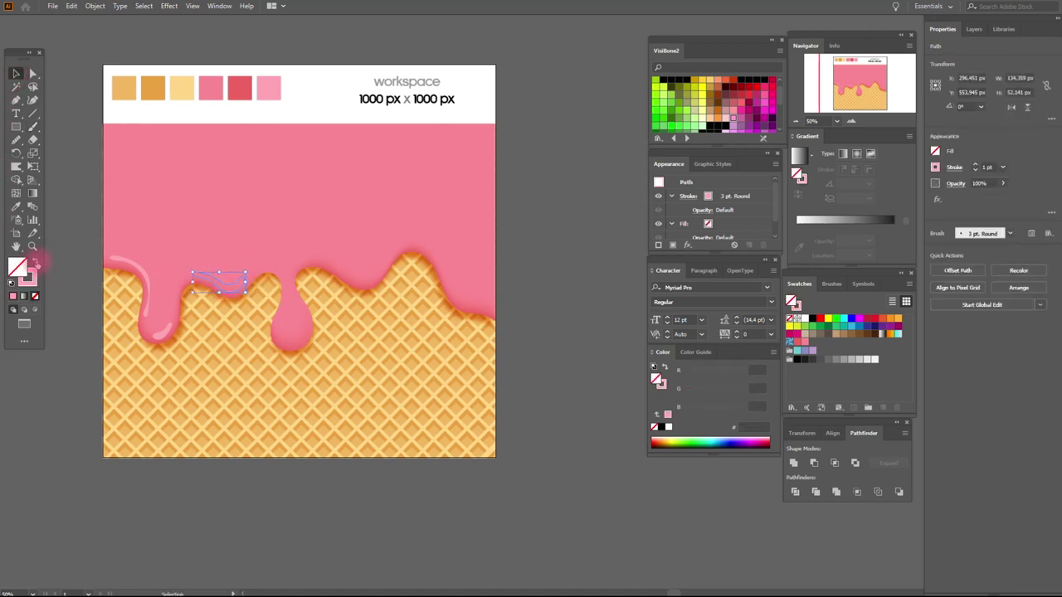
pyautogui.click(65, 265)
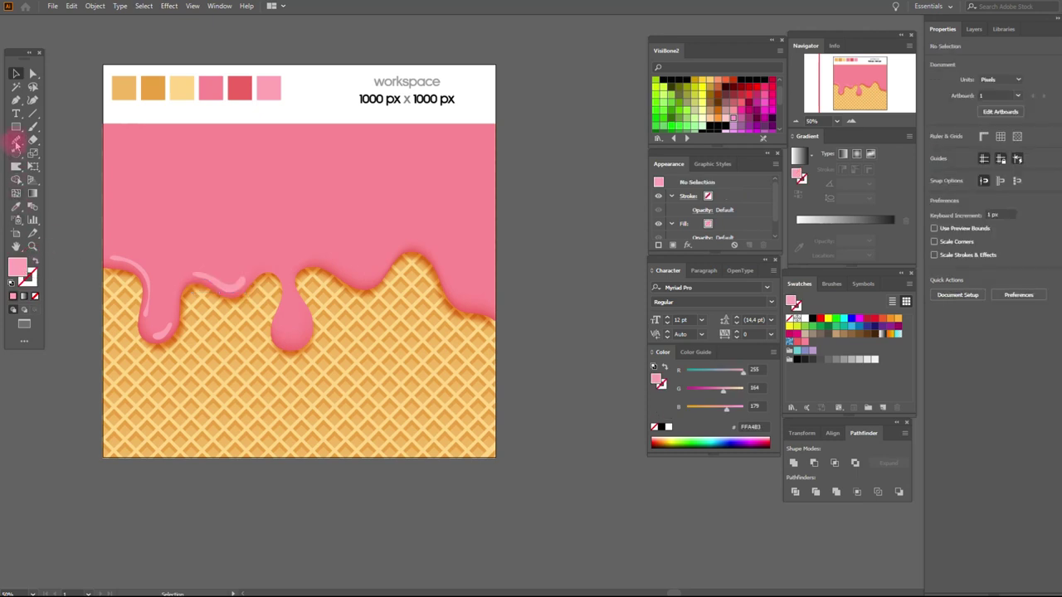
pyautogui.click(33, 127)
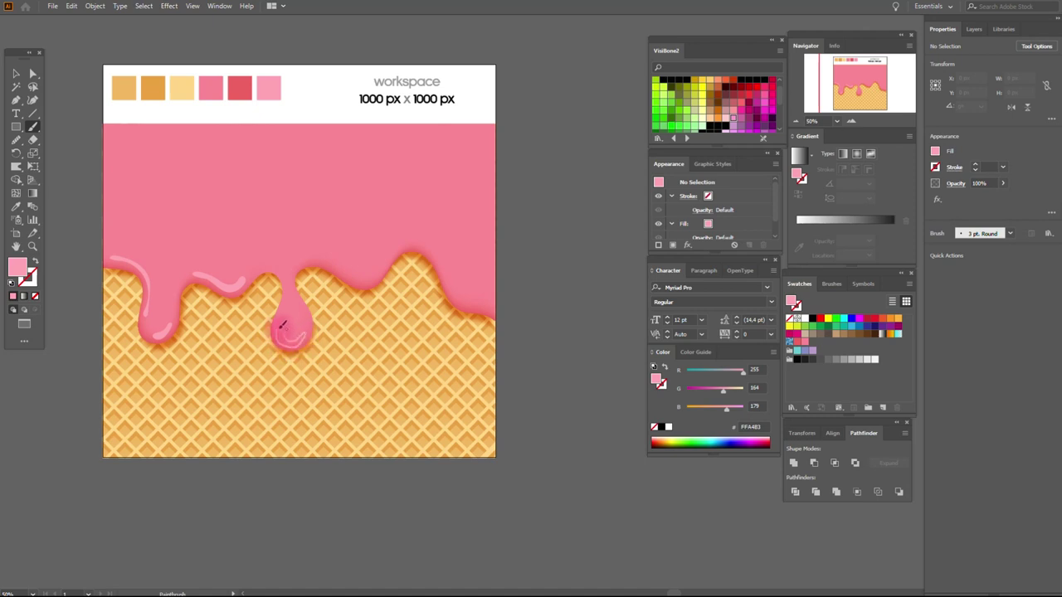
# Step: Paint a highlight inside the middle drip and swap its fill and stroke
pyautogui.moveTo(280, 328); pyautogui.dragTo(303, 334)
pyautogui.click(16, 73)
pyautogui.click(336, 326)
pyautogui.click(291, 336)
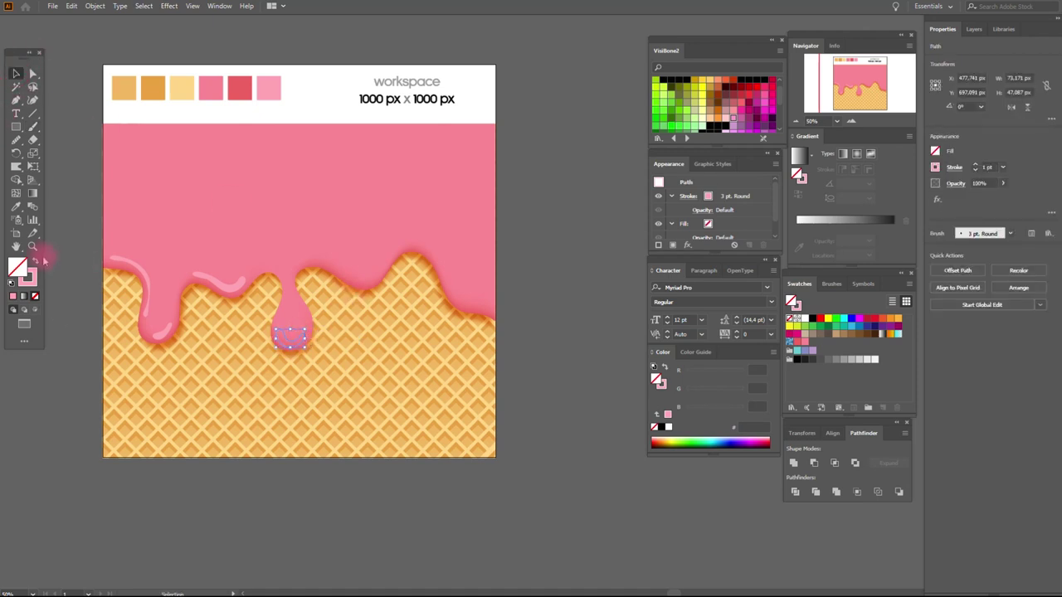
pyautogui.click(35, 263)
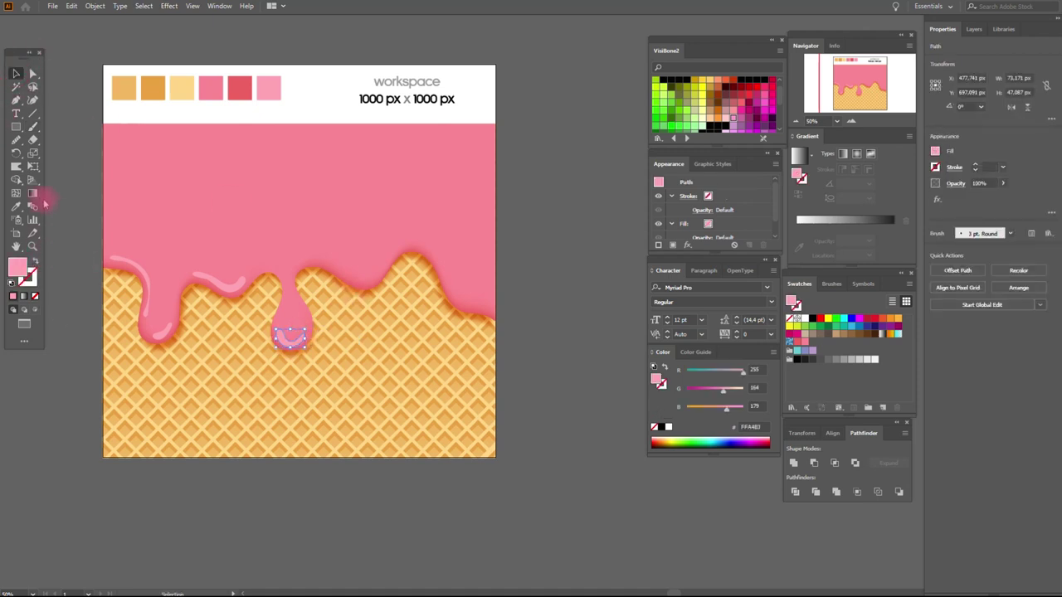
# Step: Paint a short gloss stroke on the icing bump and make pink its fill
pyautogui.click(33, 126)
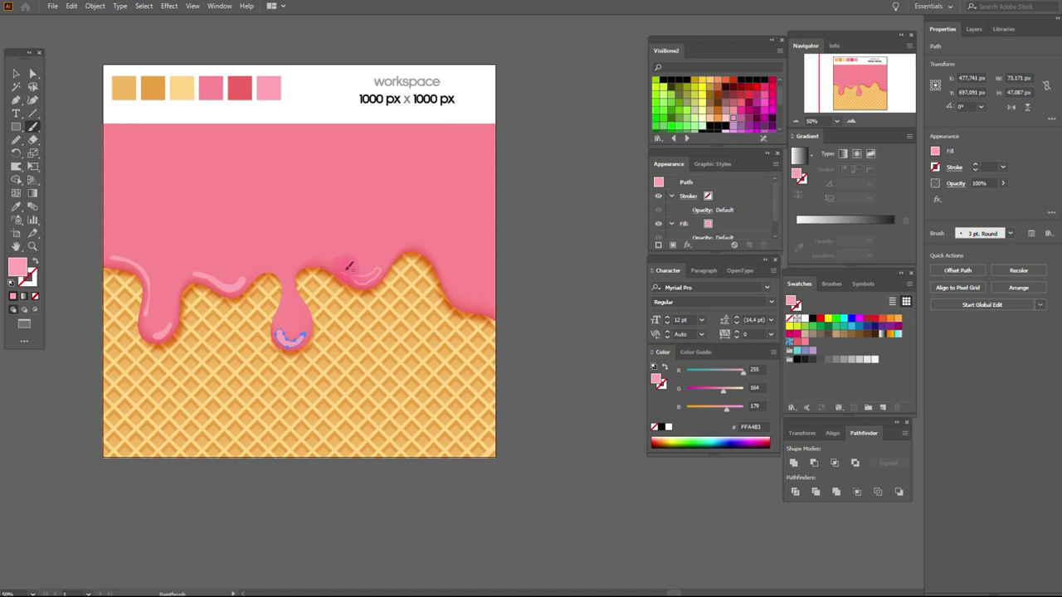
pyautogui.moveTo(347, 269); pyautogui.dragTo(380, 271)
pyautogui.hotkey('ctrl', 'shift', 'a')
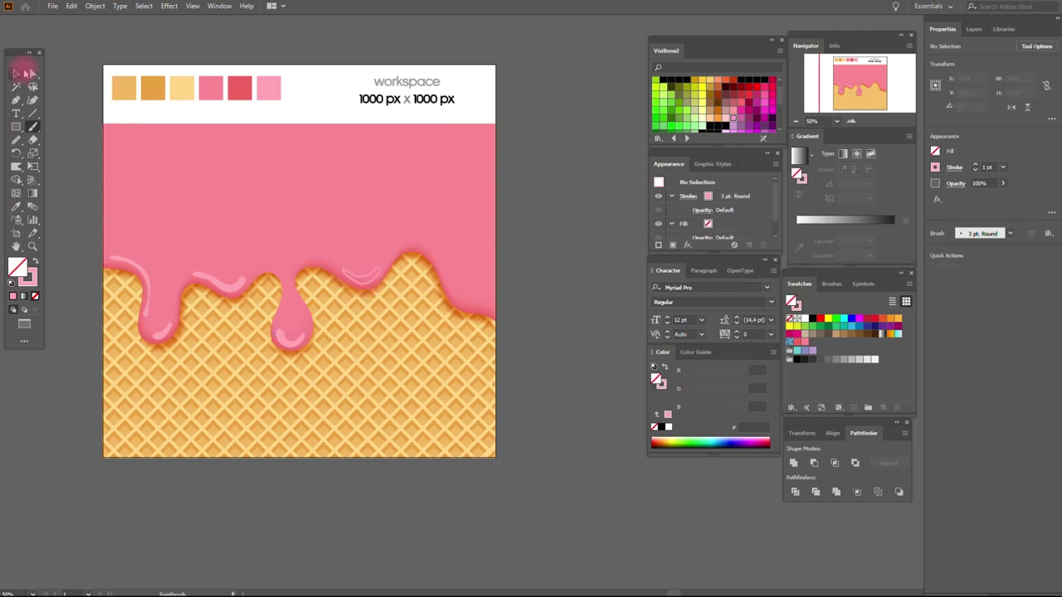
pyautogui.click(17, 74)
pyautogui.click(372, 272)
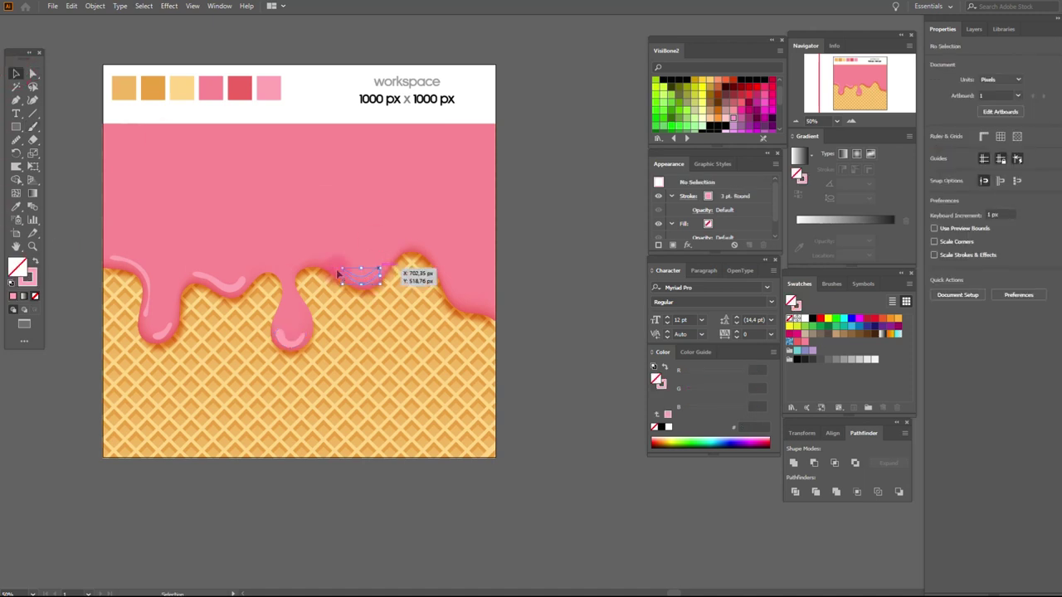
pyautogui.click(34, 259)
# Step: Paint a highlight along the right drip's edge and make pink its fill
pyautogui.click(33, 126)
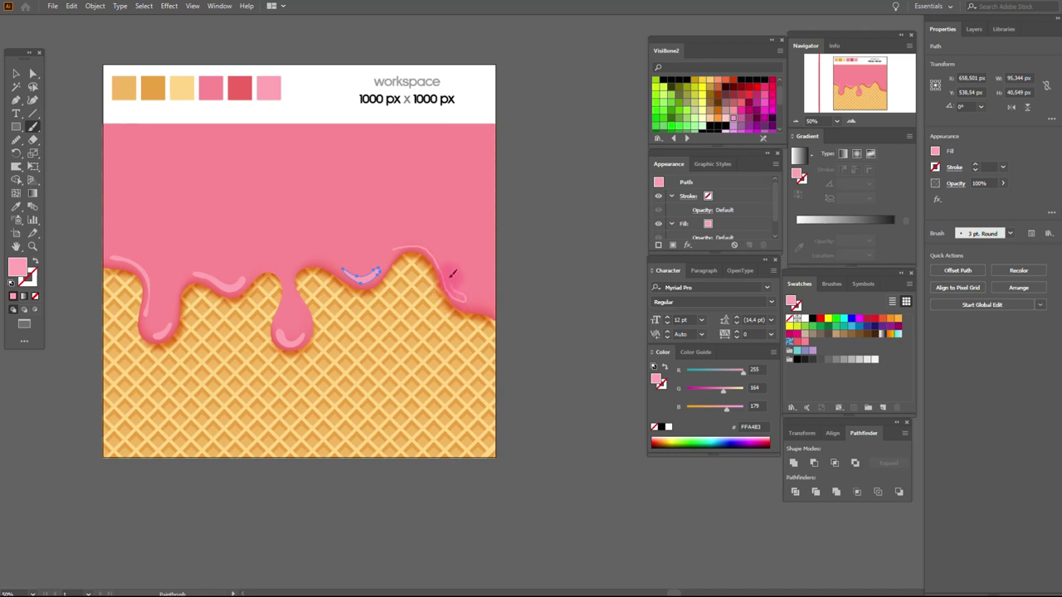
pyautogui.moveTo(412, 235); pyautogui.dragTo(398, 241)
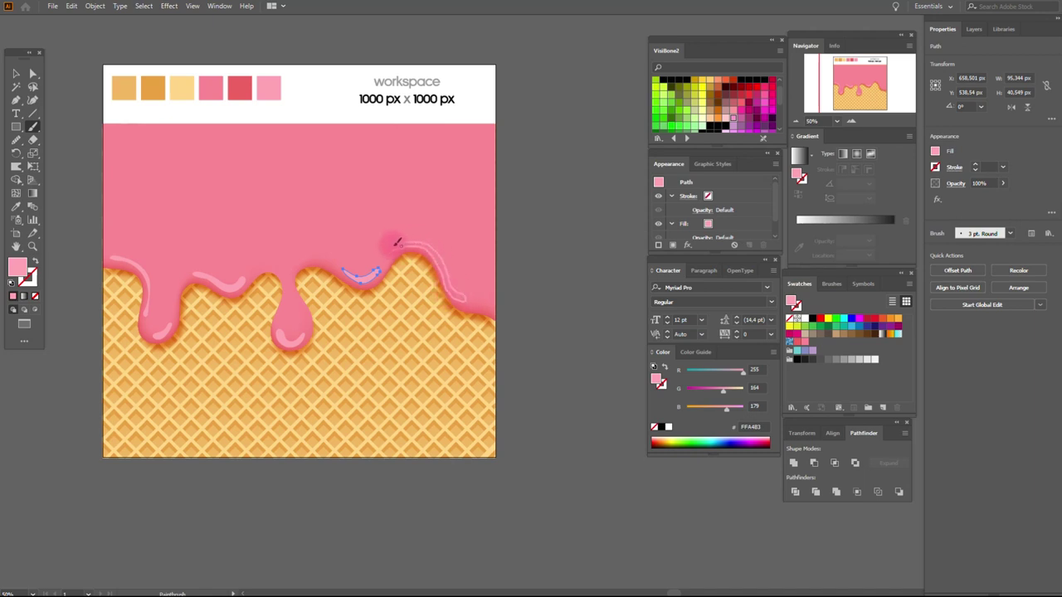
pyautogui.hotkey('ctrl', 'shift', 'a')
pyautogui.click(15, 73)
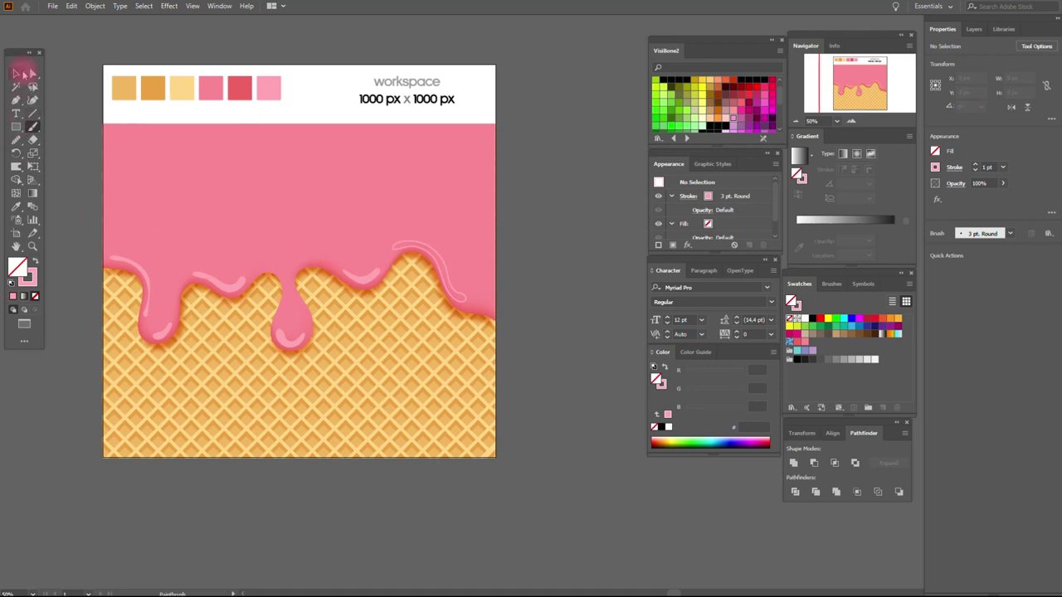
pyautogui.click(422, 242)
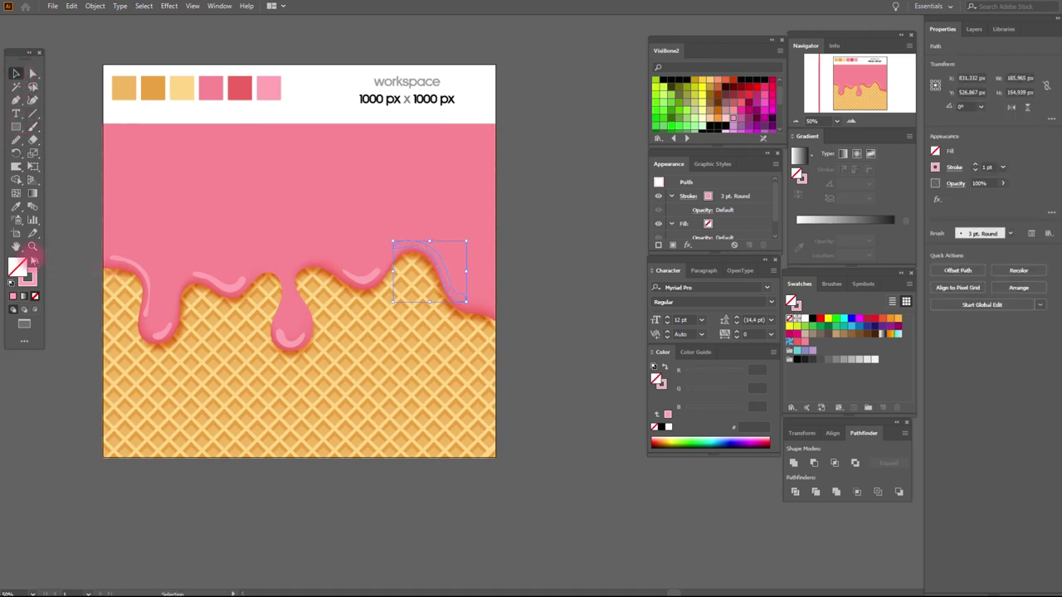
pyautogui.click(36, 259)
pyautogui.click(72, 236)
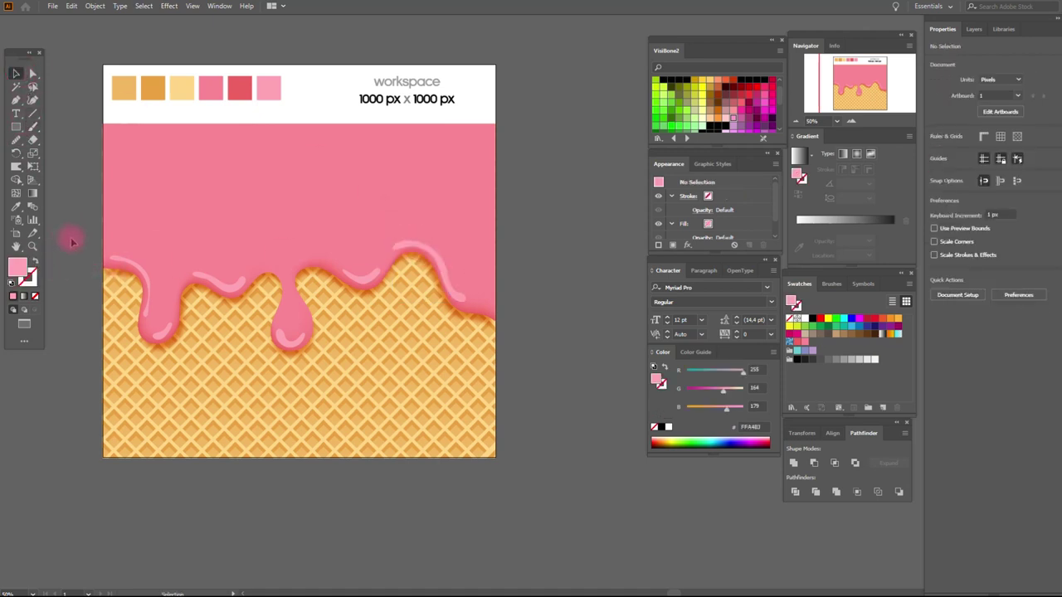
# Step: Select all the pink highlight strokes on the drips and set their opacity to 50%
pyautogui.click(141, 272)
pyautogui.keyDown('shift'); pyautogui.click(222, 285); pyautogui.keyUp('shift')
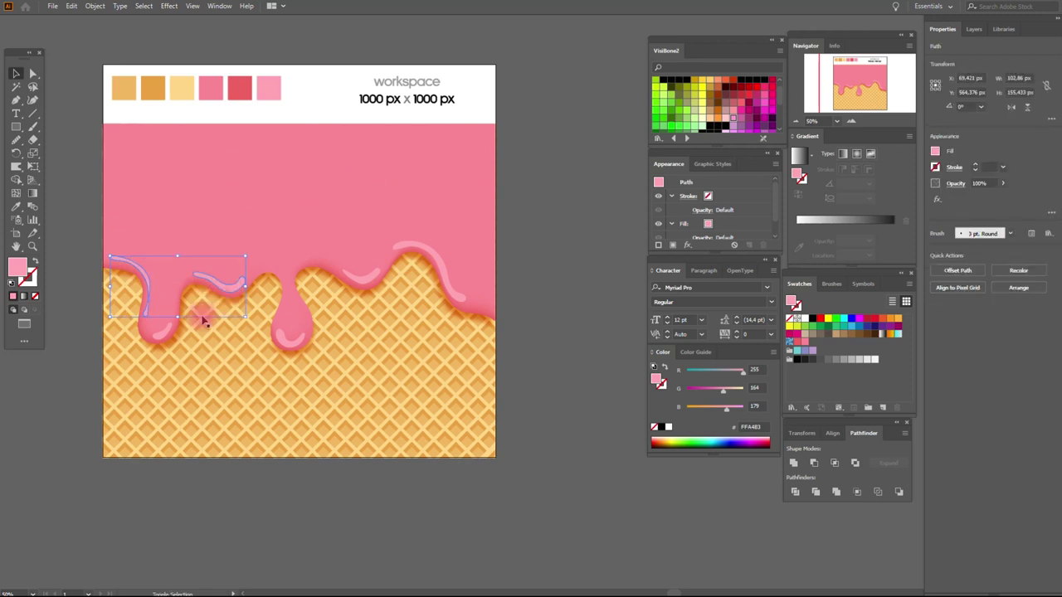
pyautogui.keyDown('shift'); pyautogui.click(287, 336); pyautogui.keyUp('shift')
pyautogui.keyDown('shift'); pyautogui.click(365, 277); pyautogui.keyUp('shift')
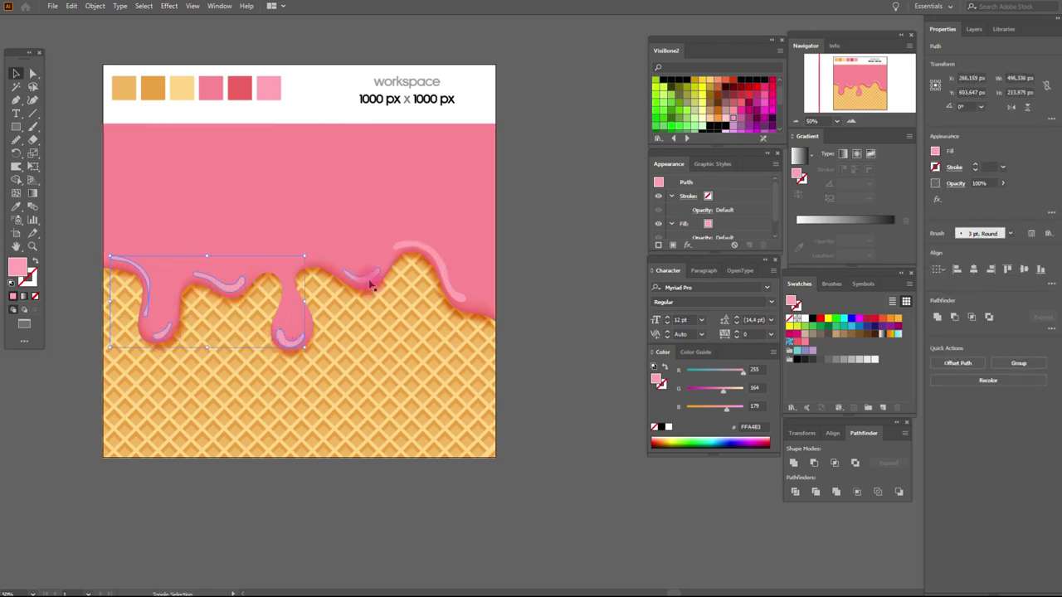
pyautogui.keyDown('shift'); pyautogui.click(428, 267); pyautogui.keyUp('shift')
pyautogui.click(979, 184)
pyautogui.click(979, 184)
pyautogui.write('50')
pyautogui.press('Return')
pyautogui.click(518, 219)
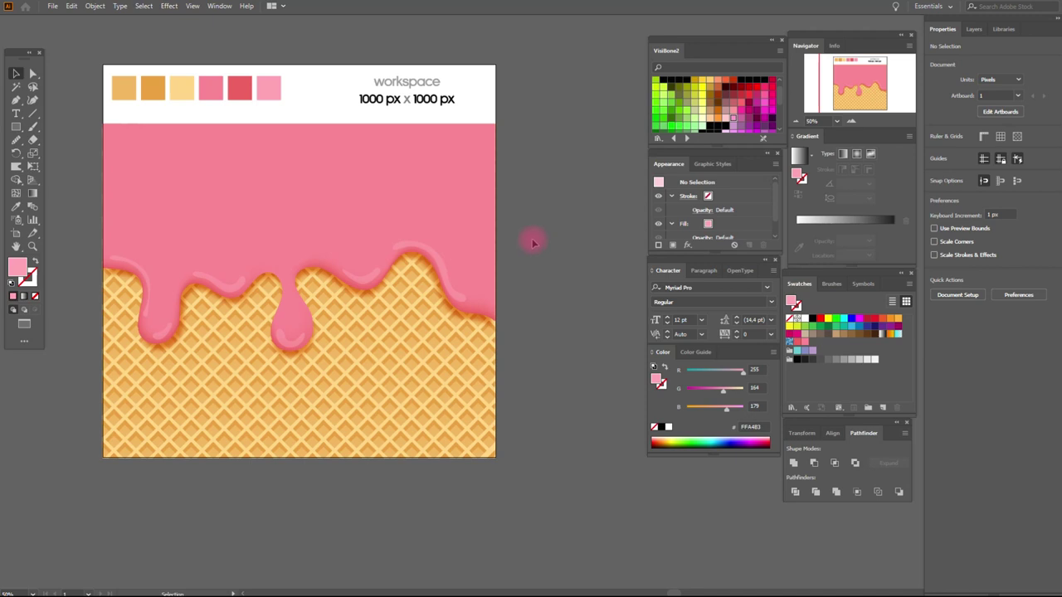
pyautogui.click(33, 246)
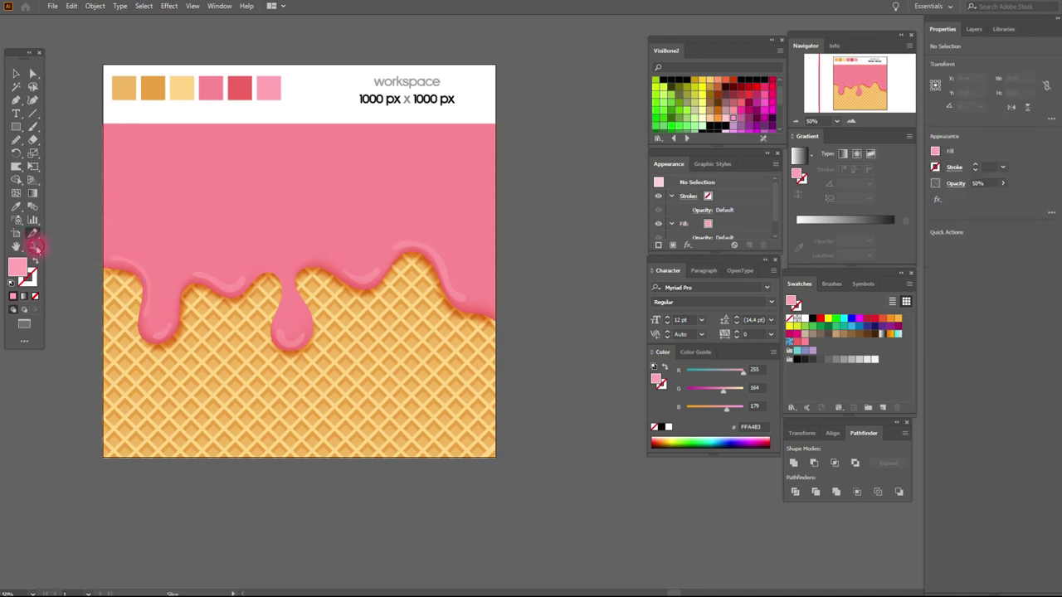
# Step: Zoom to 150% and smooth the long highlight on the left drip into a rounded tip
pyautogui.click(312, 294)
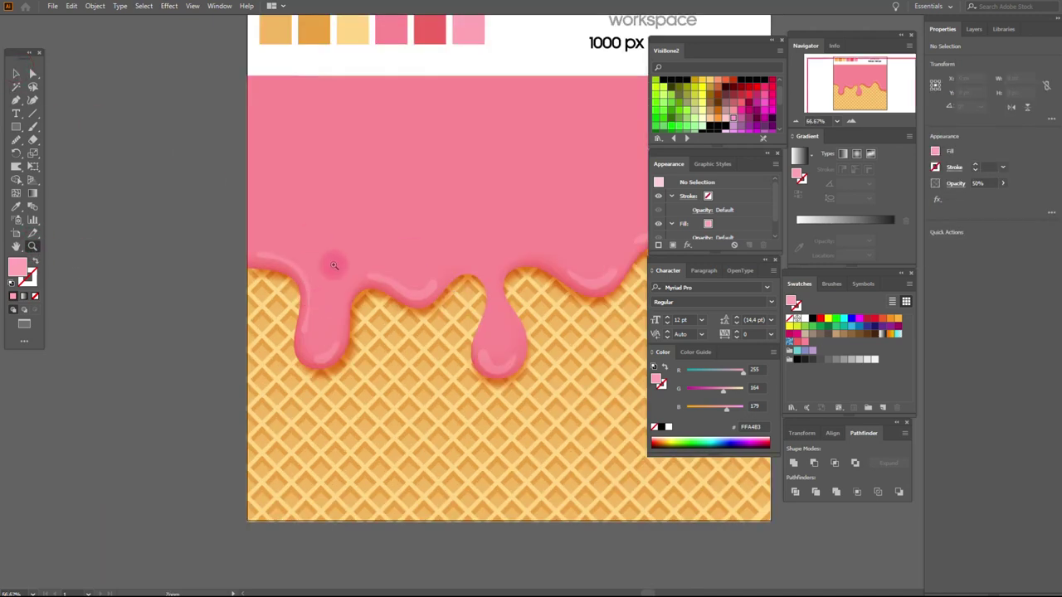
pyautogui.click(374, 277)
pyautogui.click(558, 305)
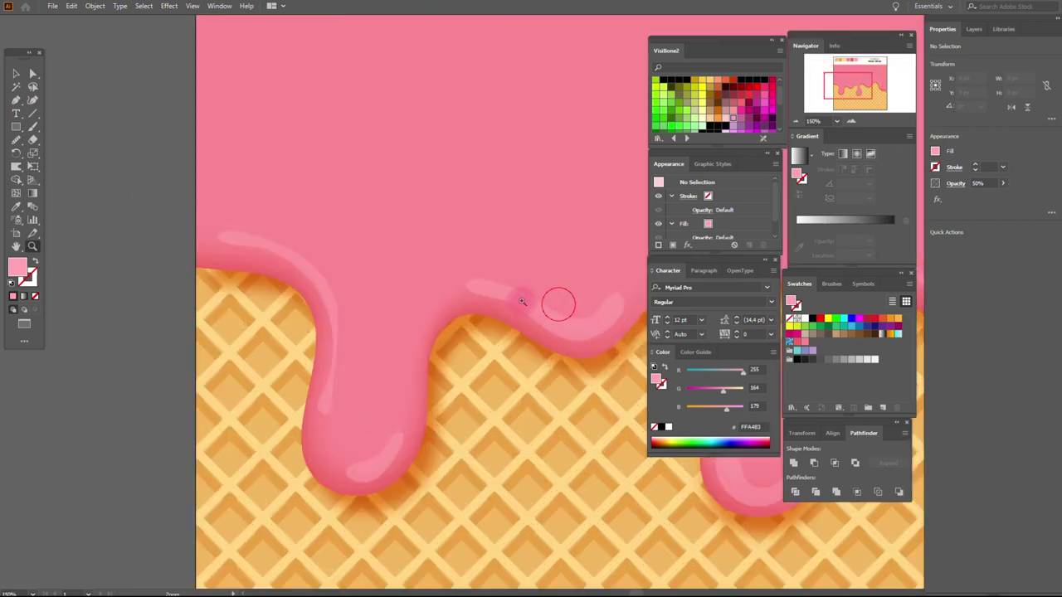
pyautogui.click(16, 74)
pyautogui.click(265, 238)
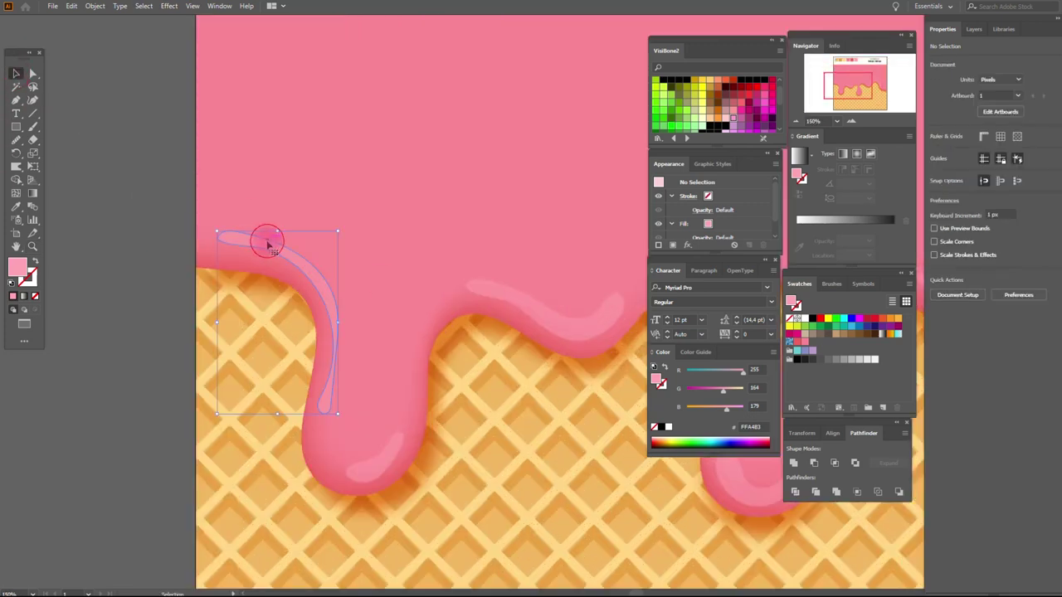
pyautogui.click(16, 140)
pyautogui.moveTo(214, 239); pyautogui.dragTo(275, 263)
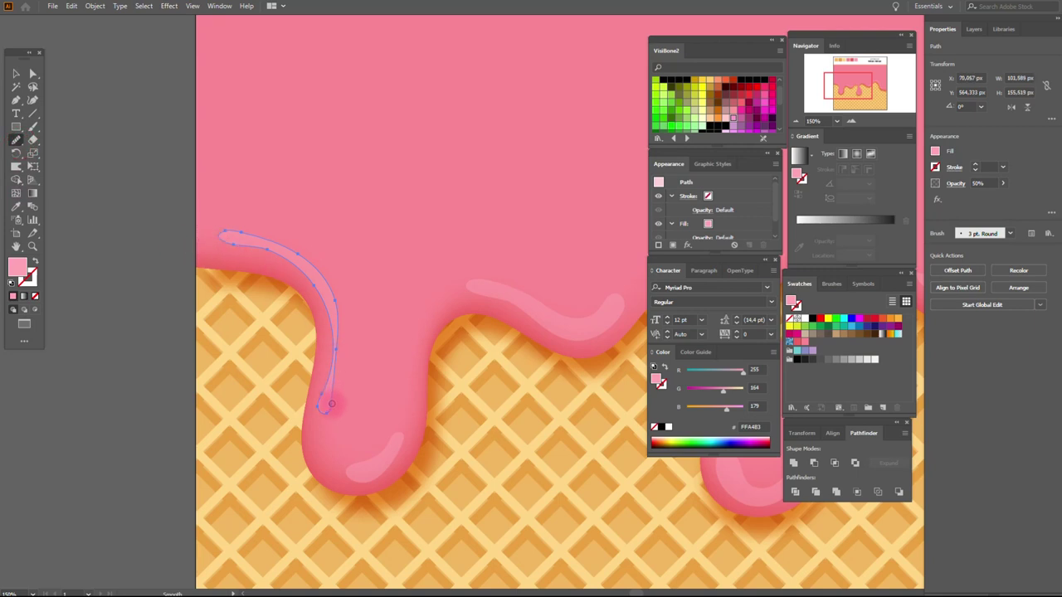
pyautogui.moveTo(322, 298); pyautogui.dragTo(225, 238)
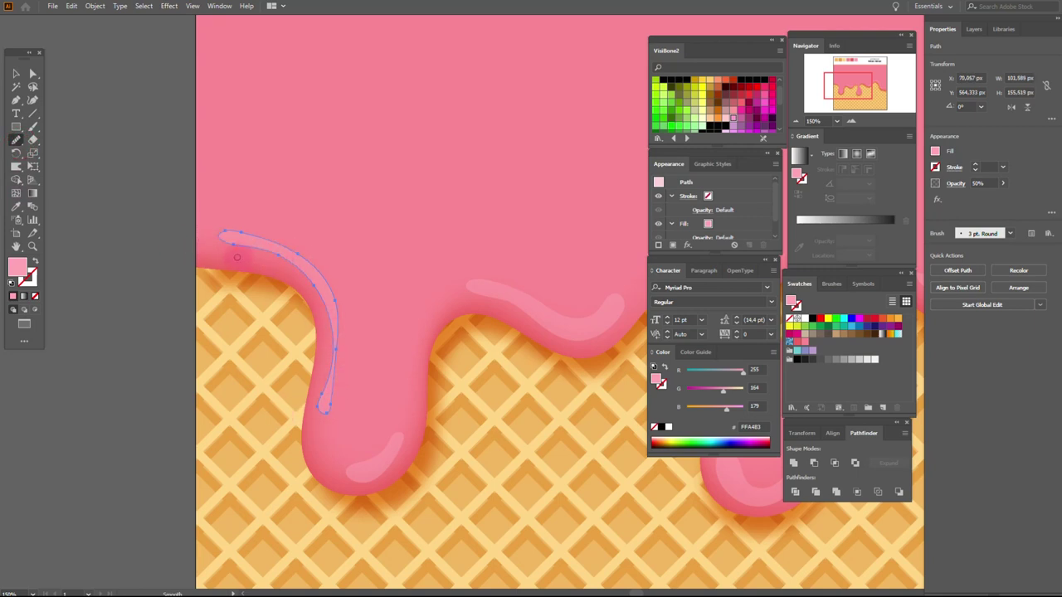
# Step: Smooth the small highlight at the left drip's bottom
pyautogui.click(16, 73)
pyautogui.click(387, 467)
pyautogui.click(16, 140)
pyautogui.moveTo(358, 466); pyautogui.dragTo(388, 441)
pyautogui.click(16, 247)
pyautogui.moveTo(573, 350); pyautogui.dragTo(398, 350)
# Step: Smooth the wavy highlight stroke along the icing edge
pyautogui.click(15, 76)
pyautogui.click(170, 294)
pyautogui.click(16, 139)
pyautogui.moveTo(122, 284)
pyautogui.mouseDown()
pyautogui.moveTo(252, 337)
pyautogui.moveTo(274, 307)
pyautogui.mouseUp()
pyautogui.click(15, 73)
pyautogui.click(442, 484)
pyautogui.click(16, 247)
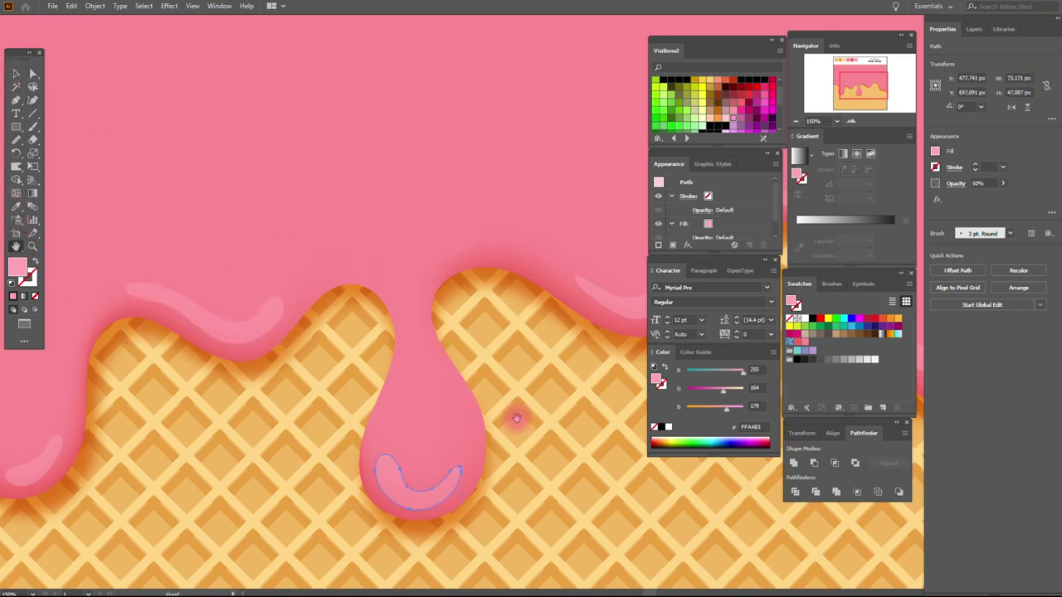
pyautogui.click(16, 140)
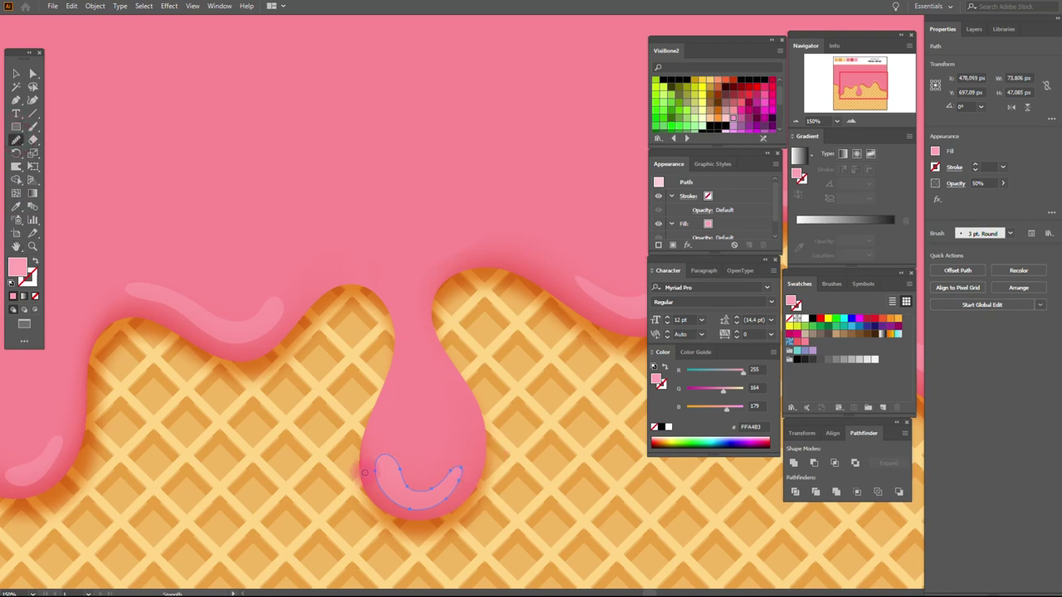
pyautogui.click(16, 246)
pyautogui.moveTo(499, 300); pyautogui.dragTo(213, 302)
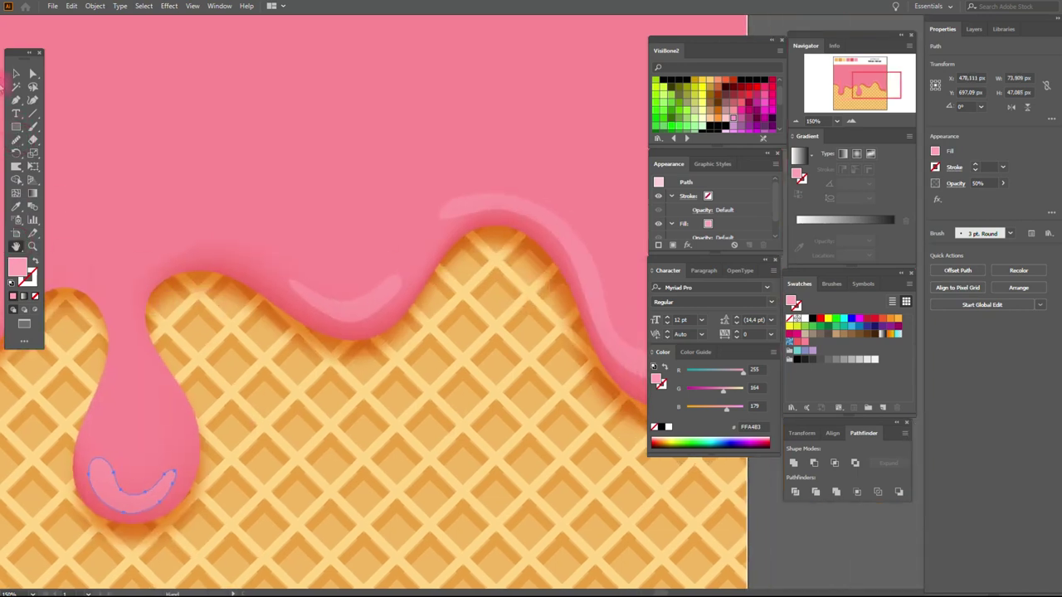
# Step: Smooth the highlight above the middle drip
pyautogui.click(13, 73)
pyautogui.click(343, 304)
pyautogui.click(16, 139)
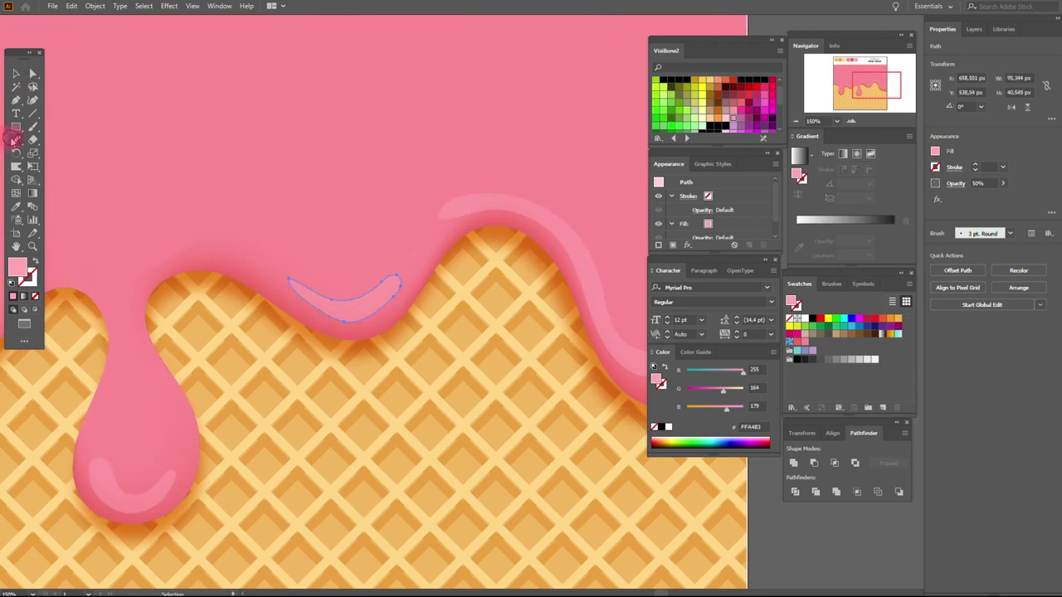
pyautogui.moveTo(286, 281)
pyautogui.mouseDown()
pyautogui.moveTo(347, 322)
pyautogui.moveTo(390, 277)
pyautogui.mouseUp()
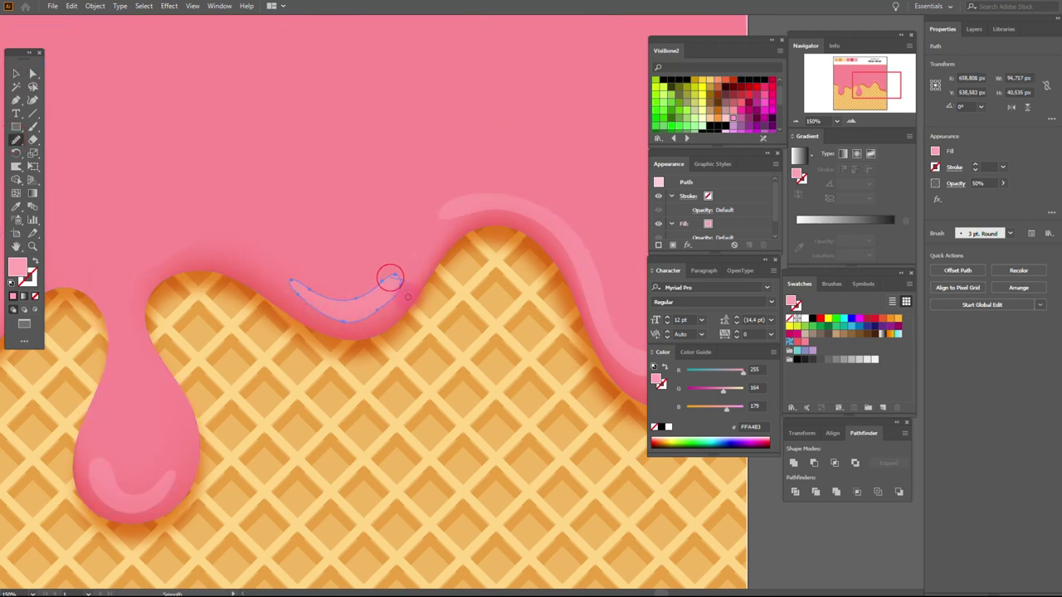
pyautogui.click(16, 246)
pyautogui.moveTo(462, 296); pyautogui.dragTo(180, 329)
# Step: Smooth the big highlight on the right drip, then zoom out to the whole artboard
pyautogui.click(15, 73)
pyautogui.click(207, 234)
pyautogui.click(16, 139)
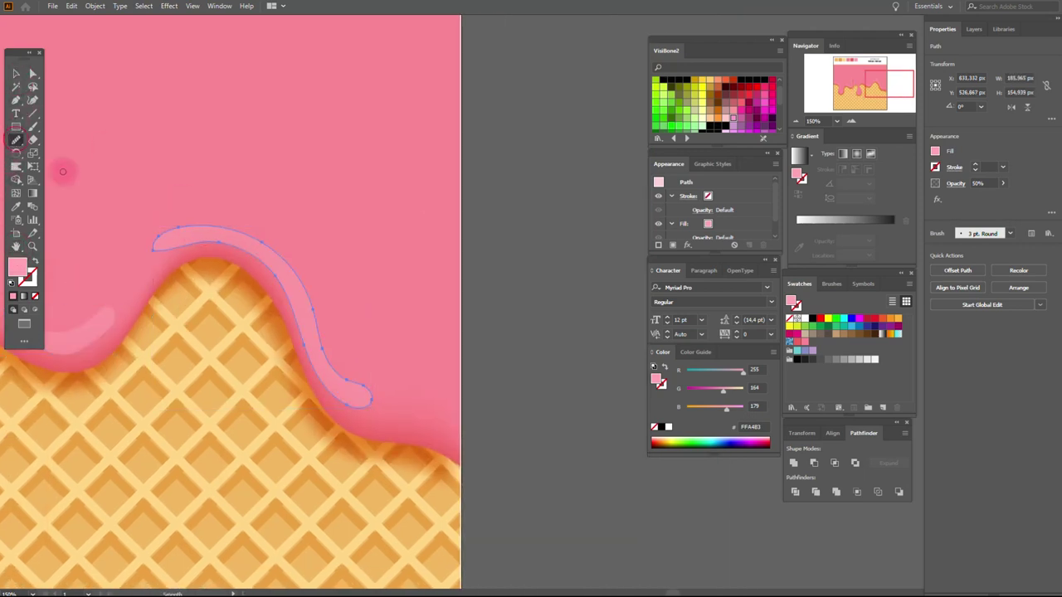
pyautogui.moveTo(153, 246)
pyautogui.mouseDown()
pyautogui.moveTo(276, 282)
pyautogui.moveTo(367, 403)
pyautogui.moveTo(351, 374)
pyautogui.moveTo(367, 393)
pyautogui.moveTo(340, 402)
pyautogui.moveTo(311, 301)
pyautogui.mouseUp()
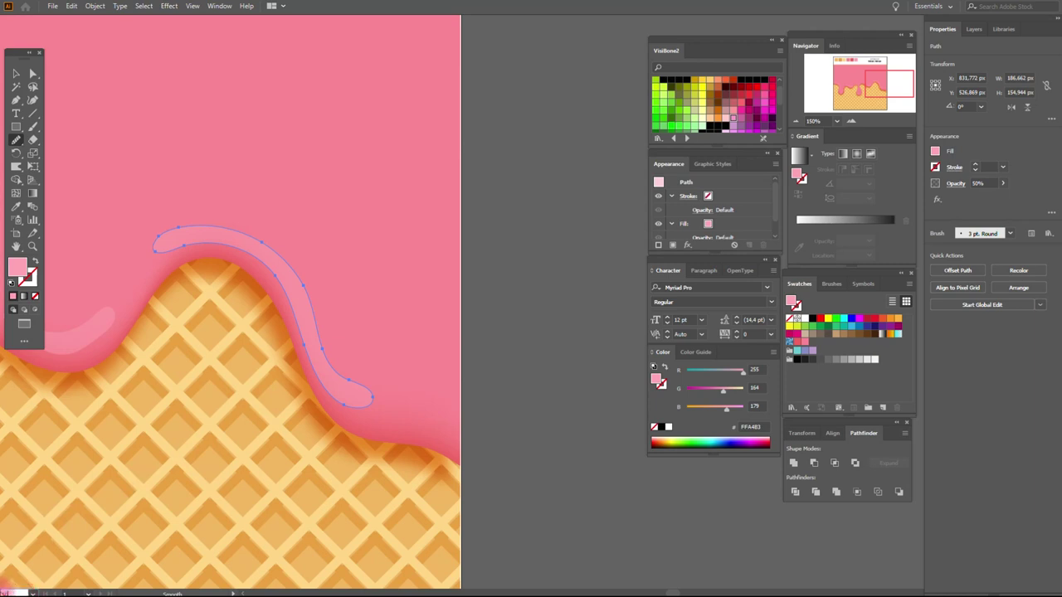
pyautogui.hotkey('ctrl', '-')
pyautogui.hotkey('ctrl', '-')
pyautogui.hotkey('ctrl', '-')
pyautogui.click(15, 73)
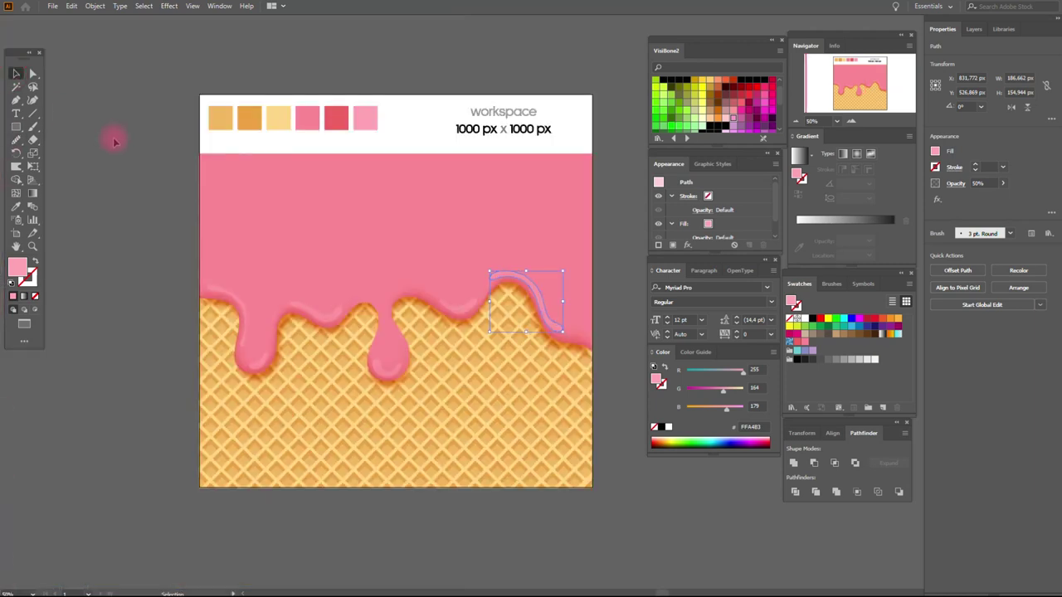
pyautogui.click(90, 321)
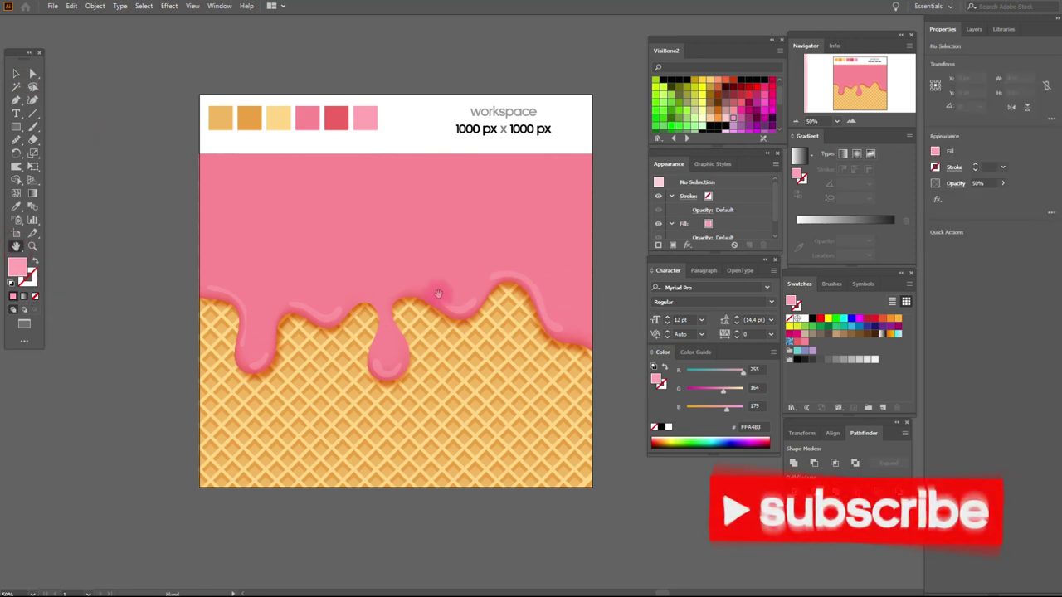
pyautogui.moveTo(440, 290); pyautogui.dragTo(368, 293)
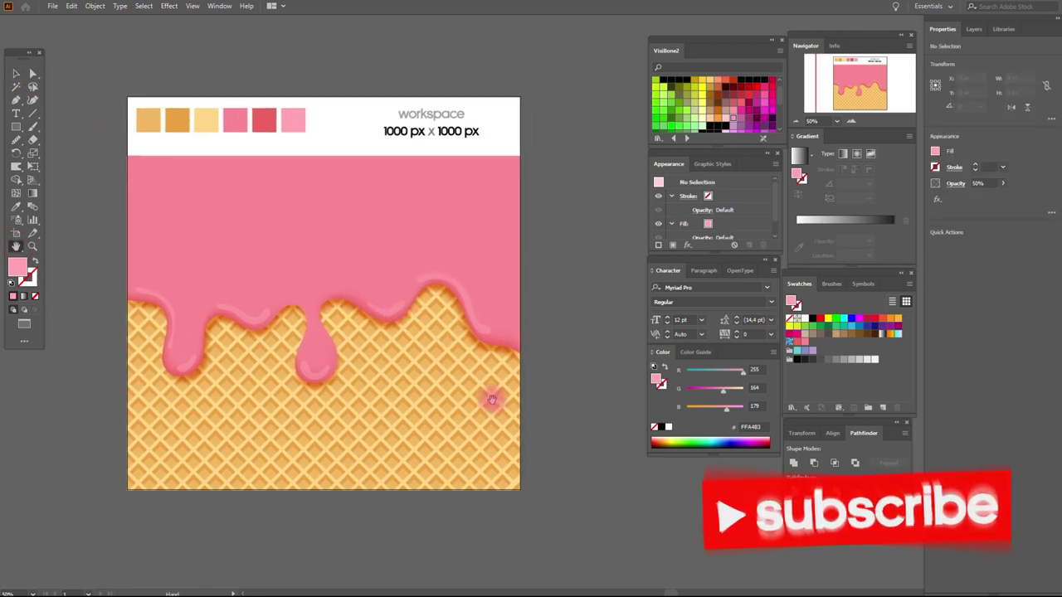